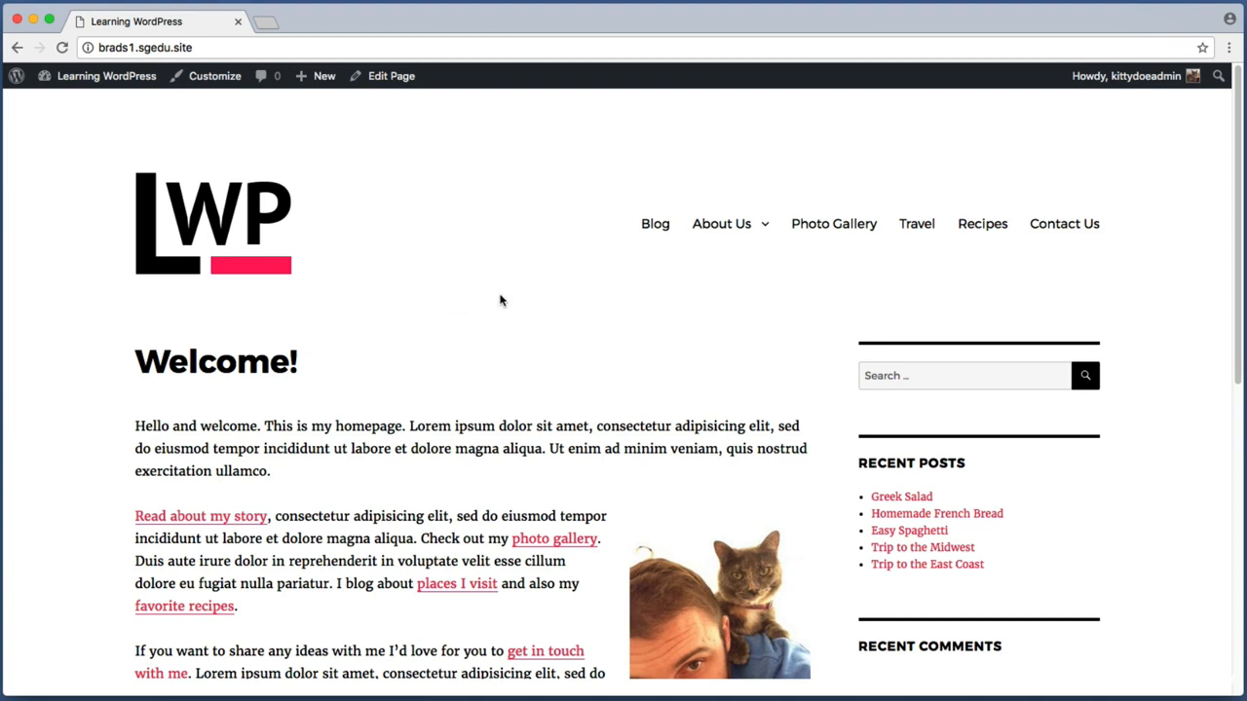
# Open the Travel category page from the site's homepage.
pyautogui.press('super+shift+4')
pyautogui.moveTo(884, 195); pyautogui.dragTo(954, 271)
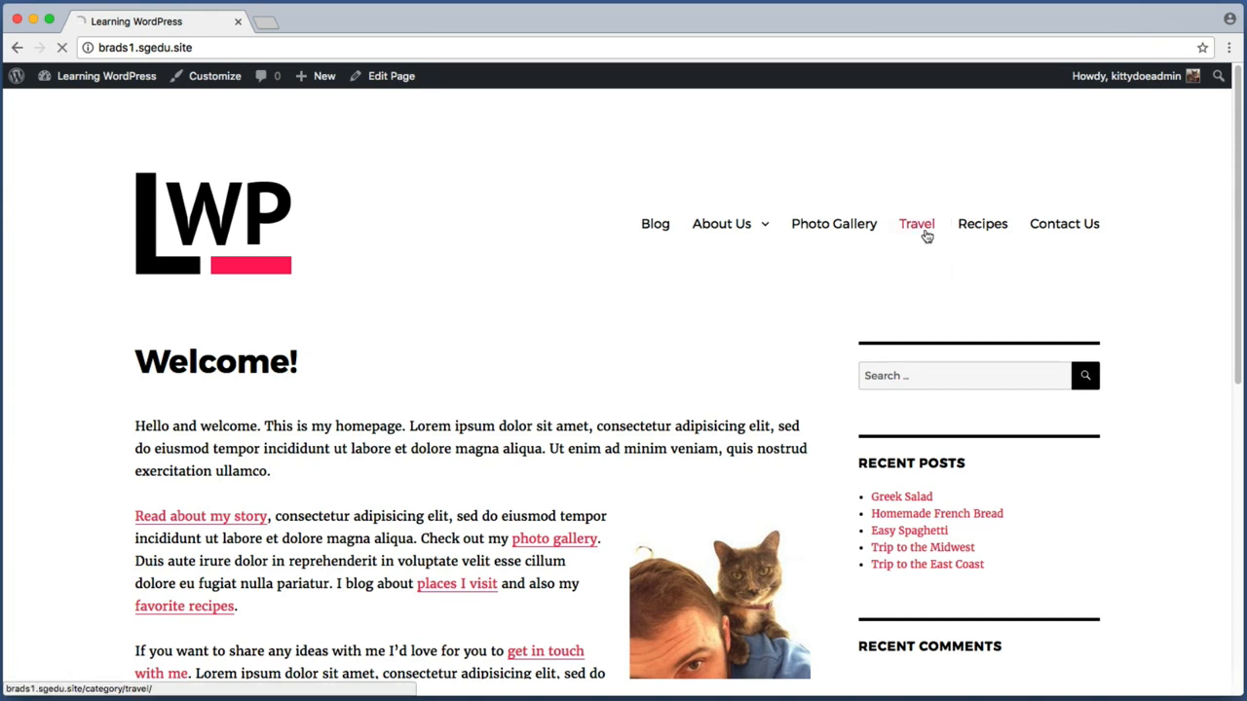
pyautogui.click(923, 228)
pyautogui.scroll(-3, 53, 314)
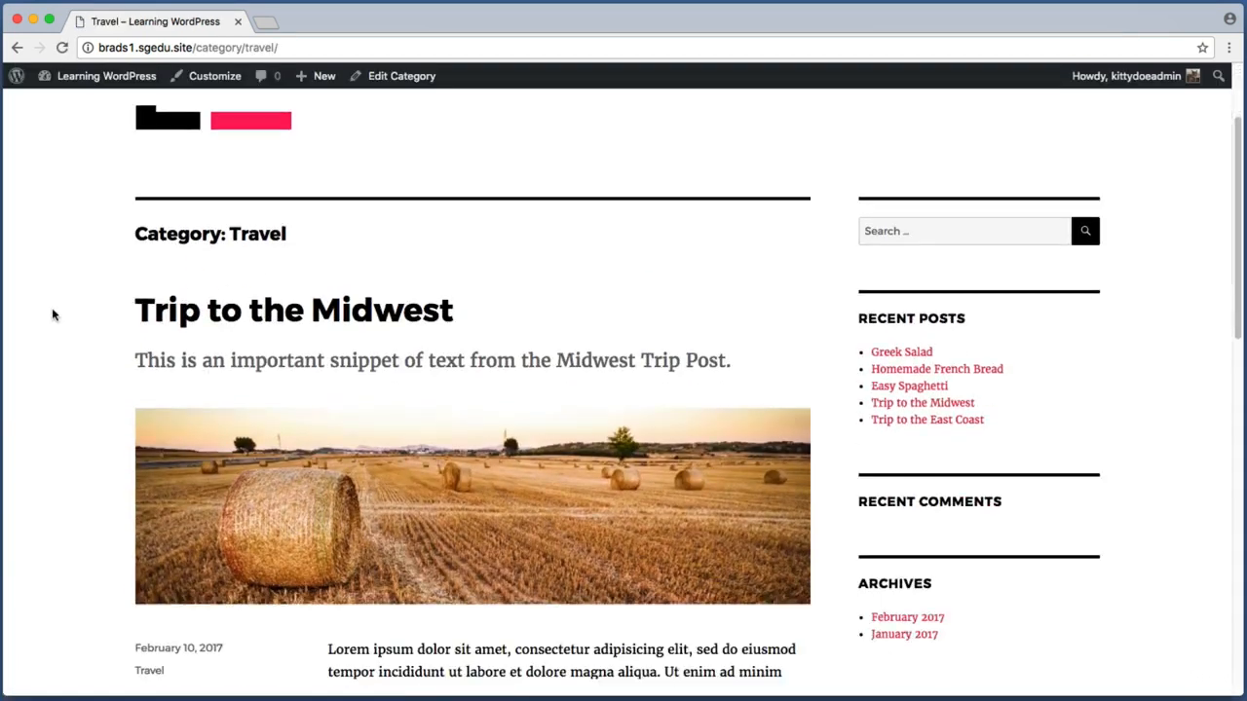
# Open the "Trip to the Midwest" post and go to its comment form.
pyautogui.press('super+shift+4')
pyautogui.moveTo(88, 261); pyautogui.dragTo(623, 665)
pyautogui.click(329, 312)
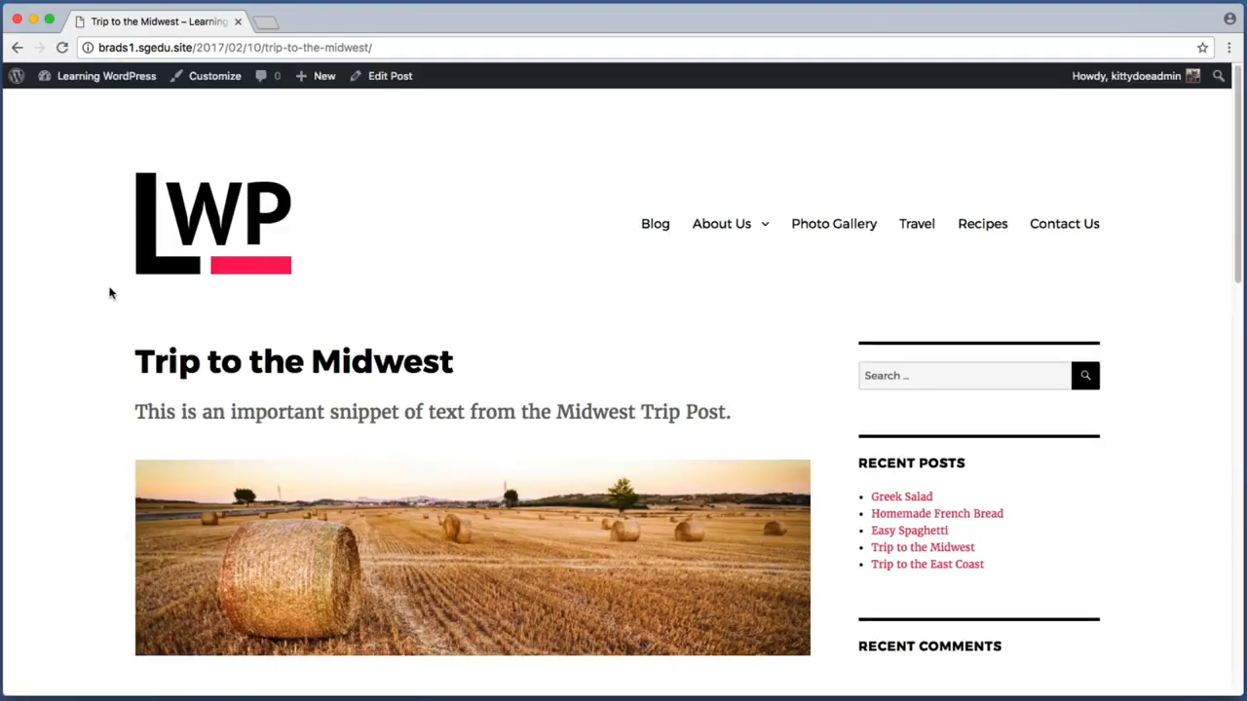
pyautogui.scroll(-4, 72, 306)
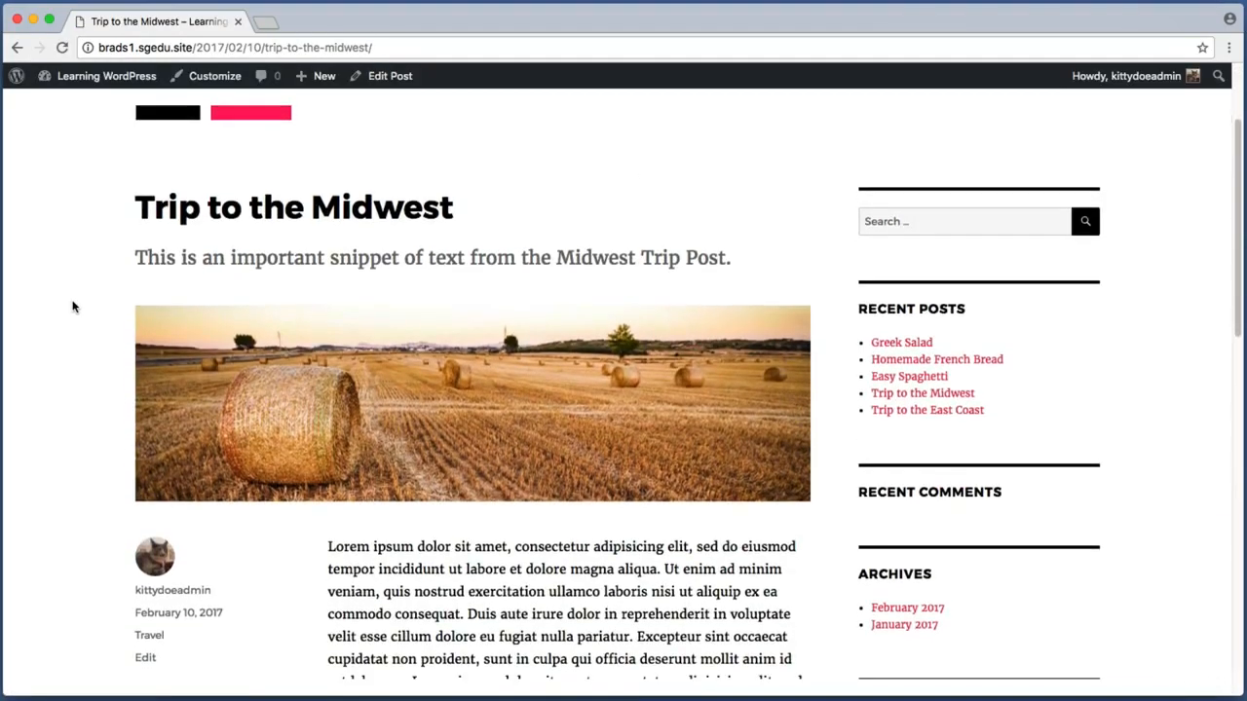
pyautogui.scroll(-5, 72, 307)
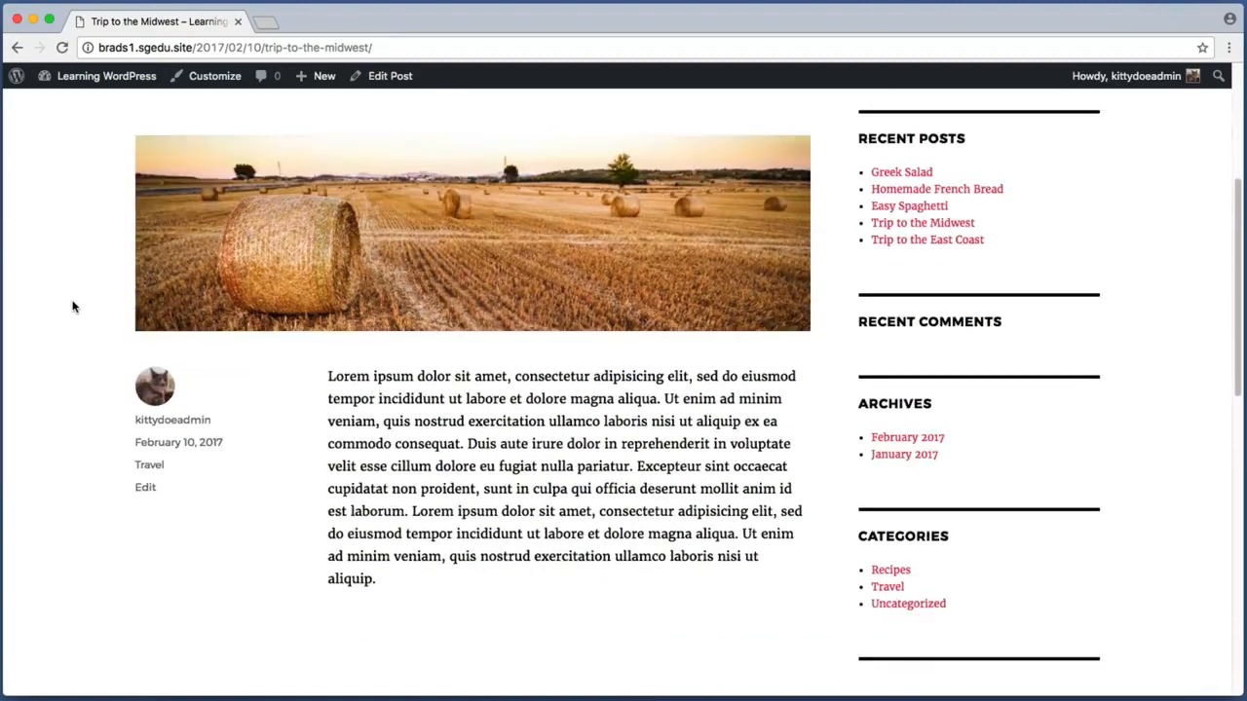
pyautogui.scroll(-7, 72, 307)
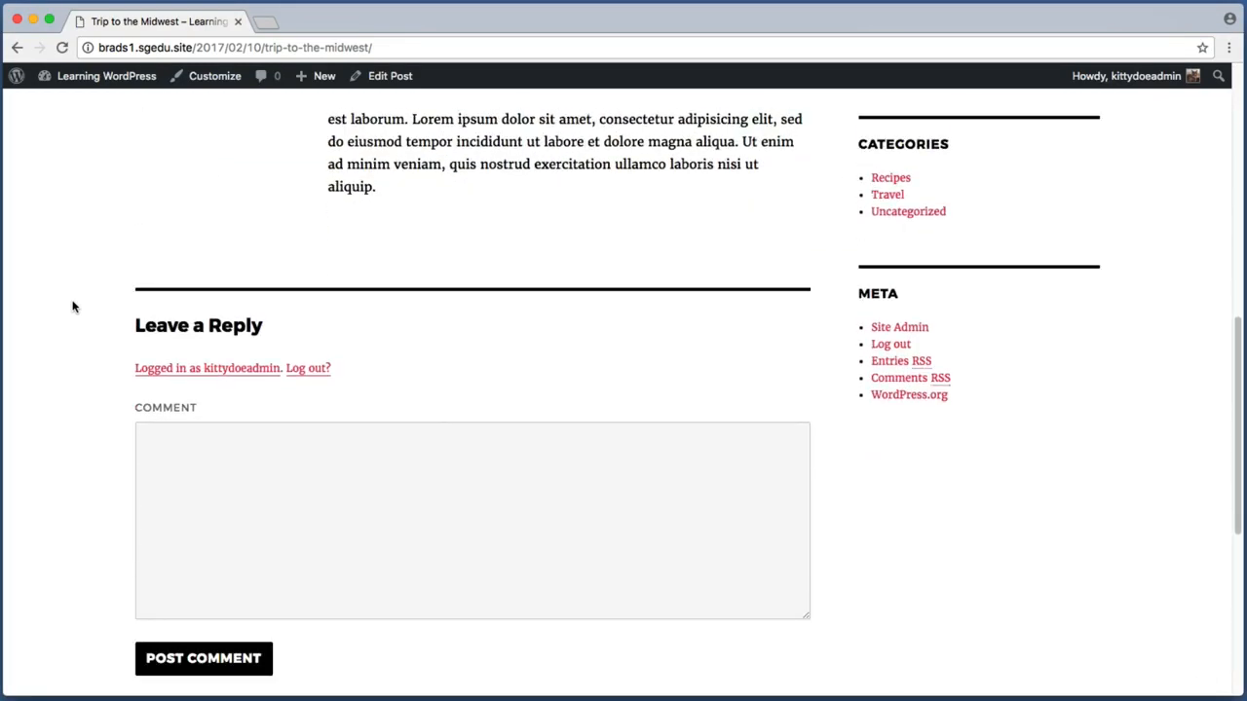
# Post the comment "This is an amazing post. I love it." on the "Trip to the Midwest" post.
pyautogui.press('super+shift+4')
pyautogui.moveTo(70, 279); pyautogui.dragTo(849, 679)
pyautogui.press('Escape')
pyautogui.moveTo(115, 387); pyautogui.dragTo(361, 530)
pyautogui.click(281, 449)
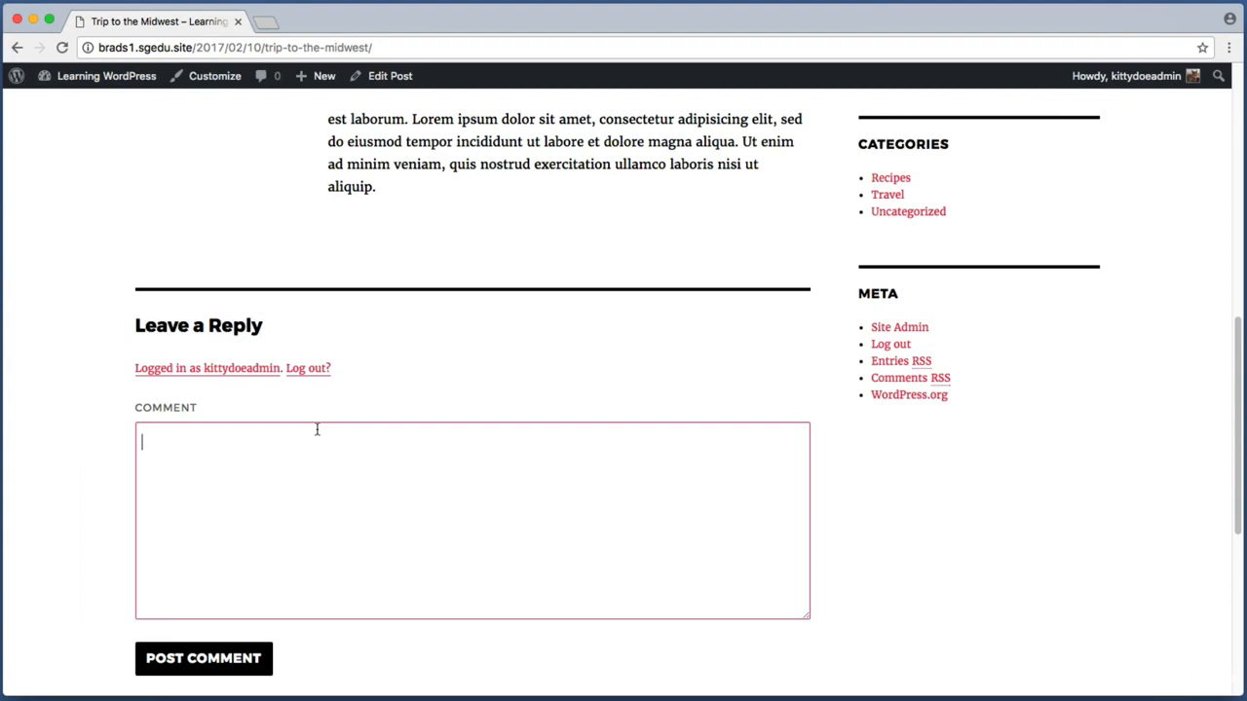
pyautogui.write('This is an amazi')
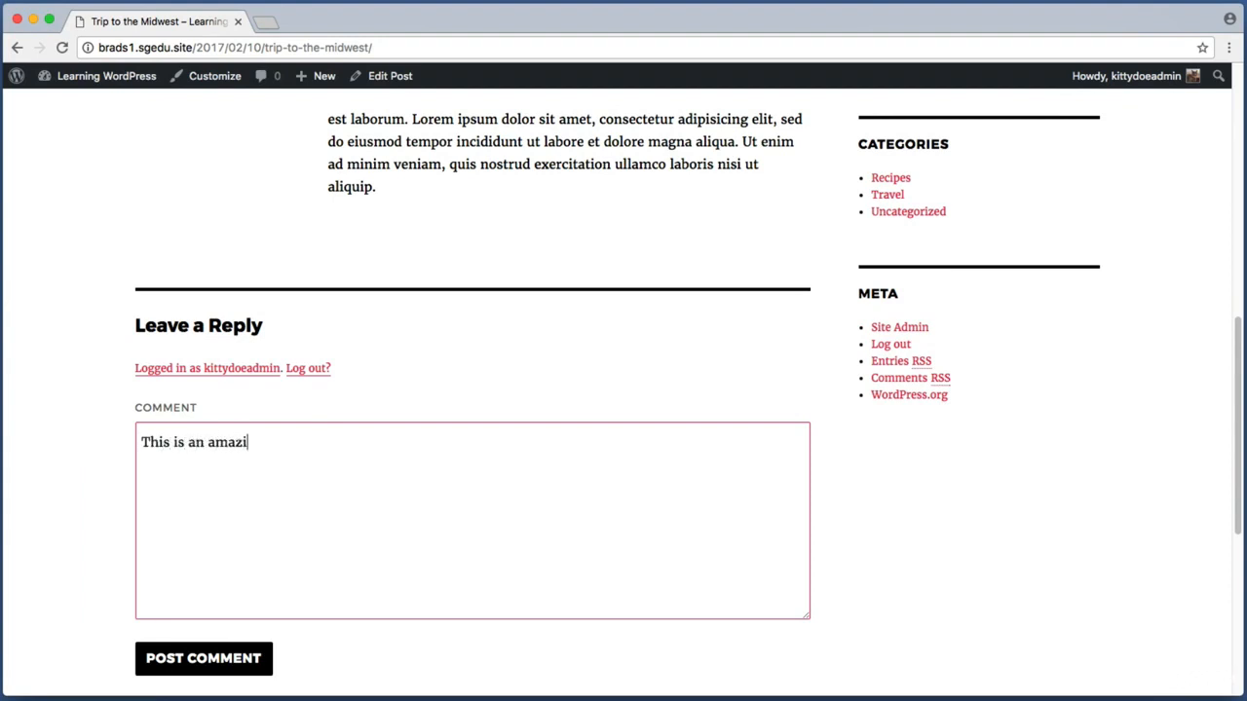
pyautogui.write('ng post. I love it.')
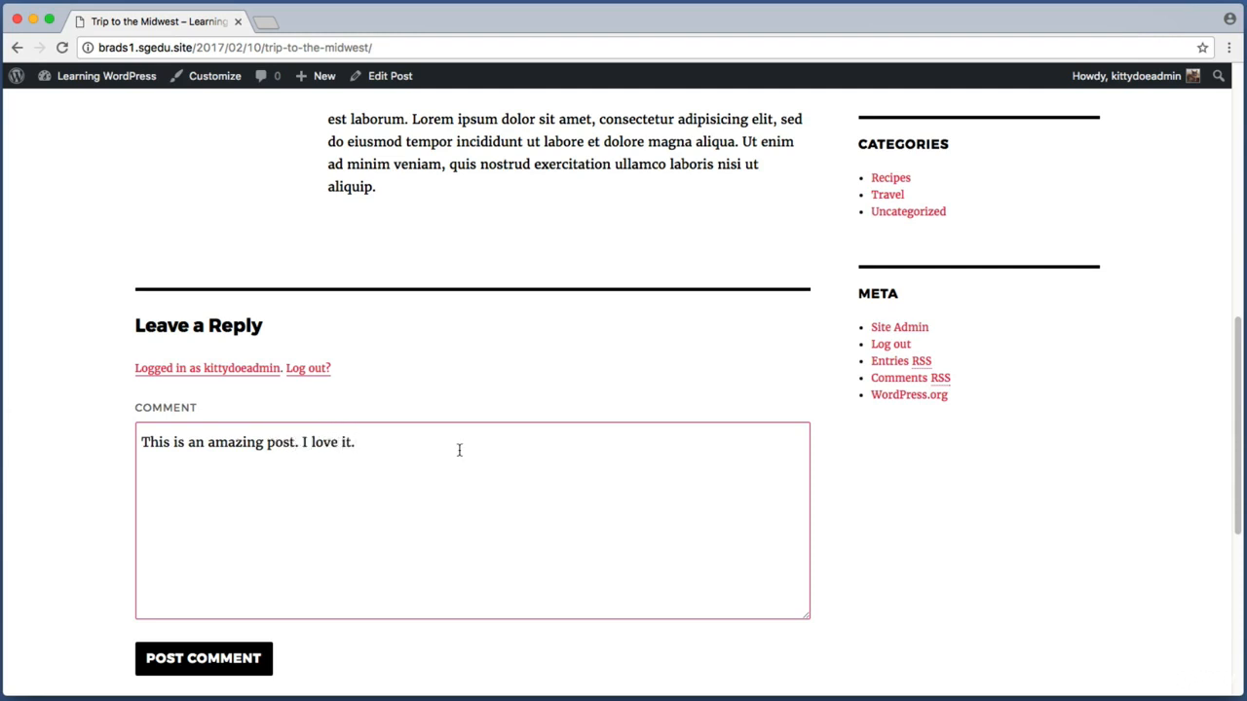
pyautogui.press('super+shift+4')
pyautogui.moveTo(117, 627); pyautogui.dragTo(315, 682)
pyautogui.click(228, 666)
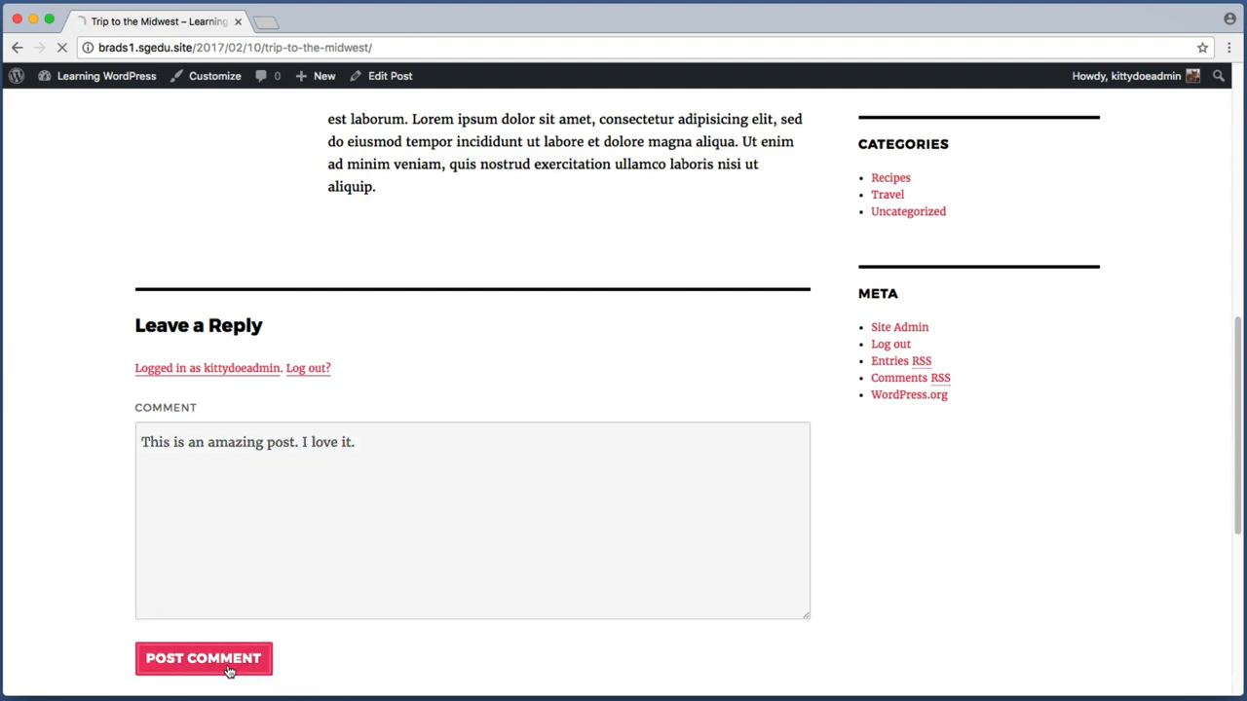
# Review the "Trip to the Midwest" post from its title down to the newly published comment.
pyautogui.scroll(15, 75, 417)
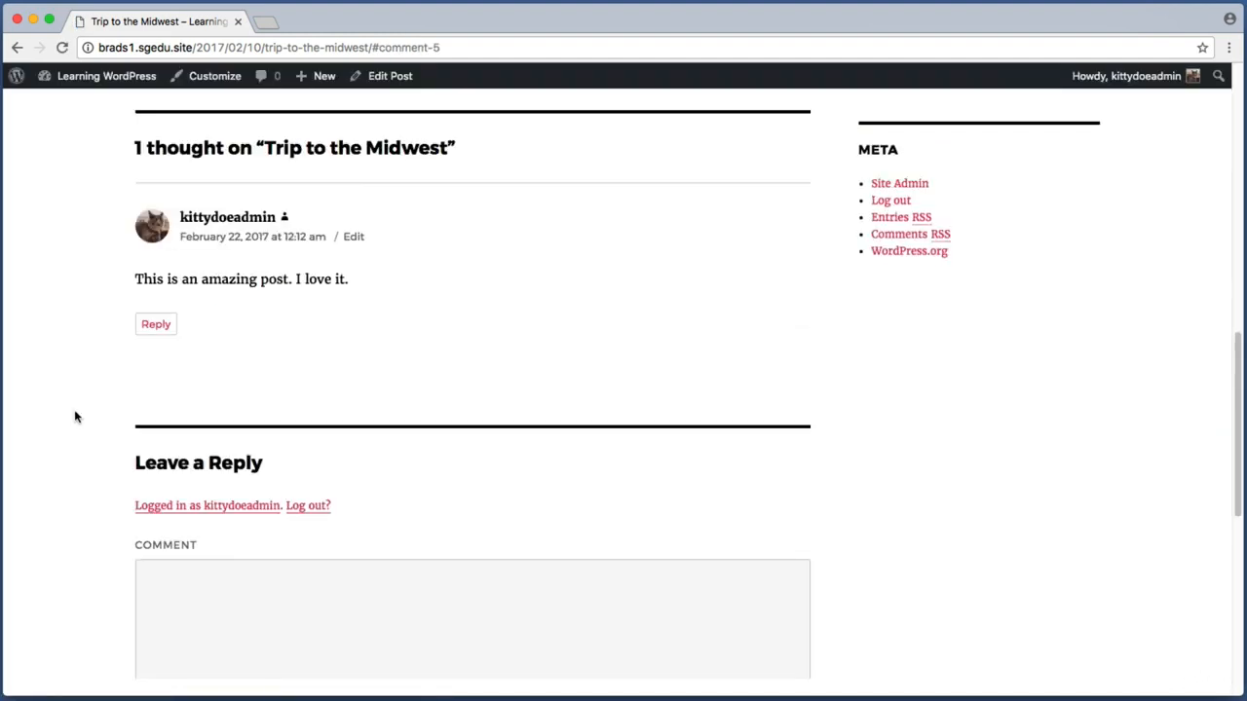
pyautogui.scroll(-3, 75, 417)
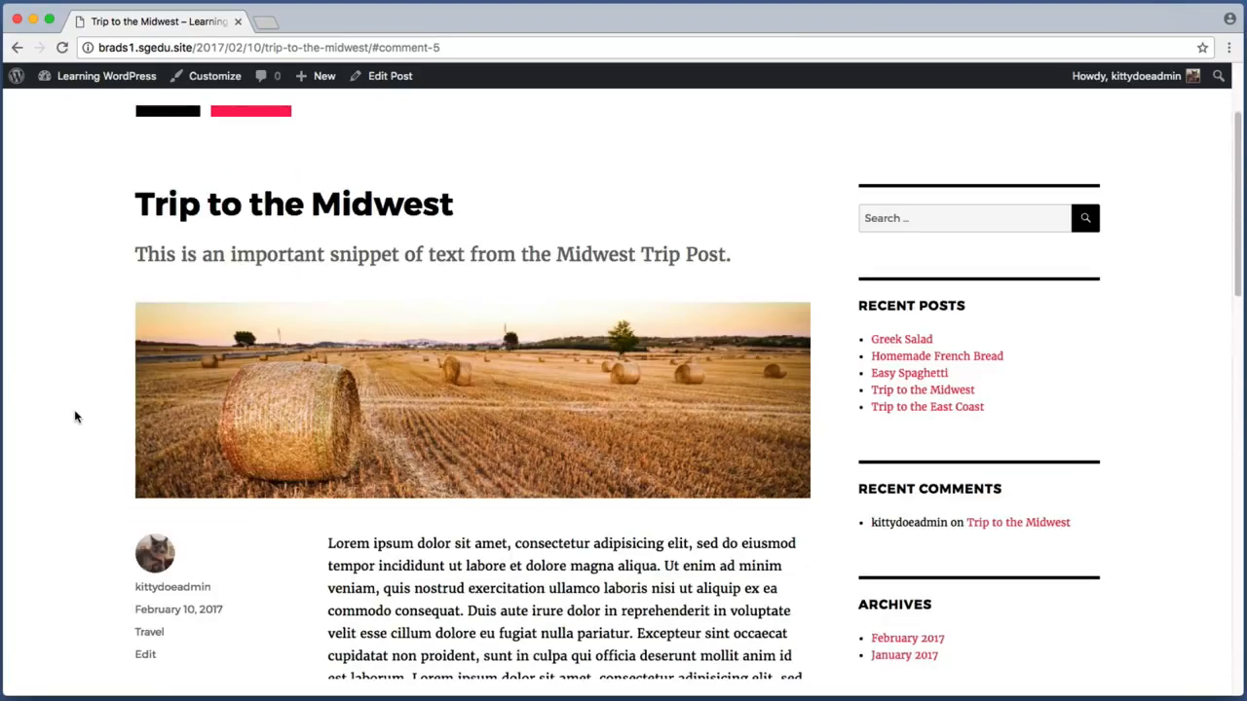
pyautogui.press('super+shift+4')
pyautogui.moveTo(113, 177); pyautogui.dragTo(751, 283)
pyautogui.scroll(2, 64, 339)
pyautogui.scroll(-6, 64, 340)
pyautogui.scroll(-5, 64, 340)
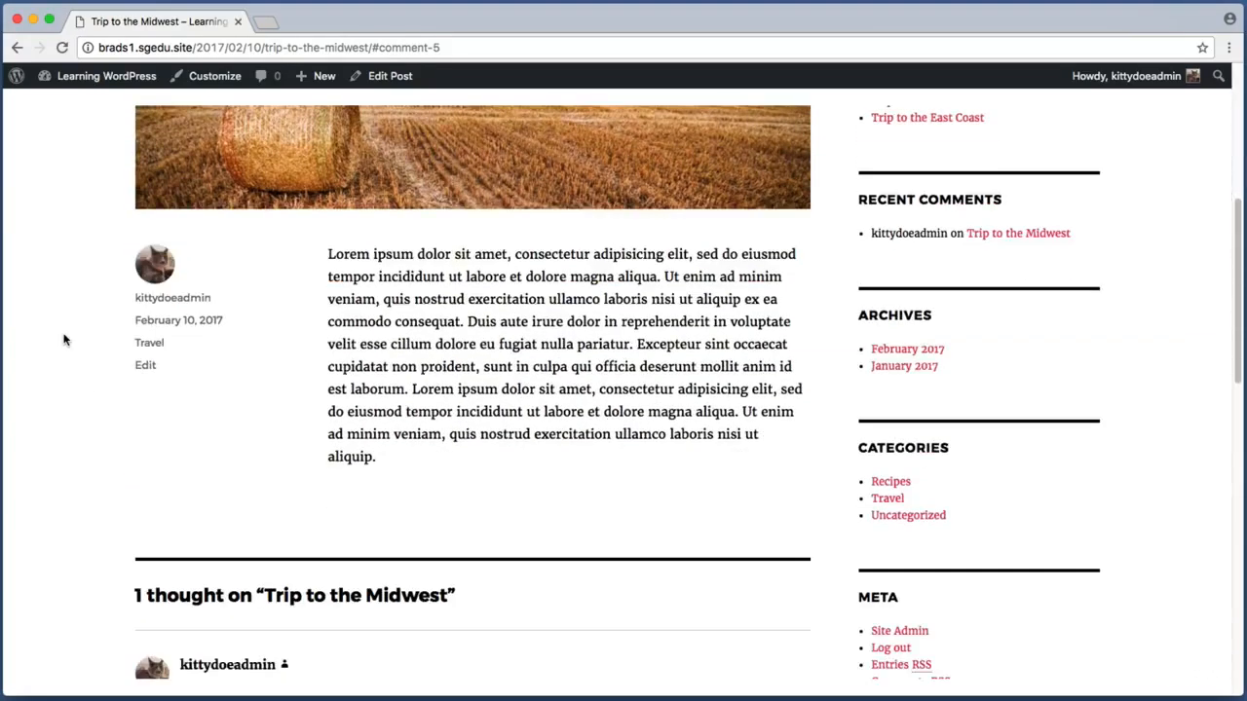
pyautogui.scroll(-1, 65, 340)
pyautogui.press('super+shift+4')
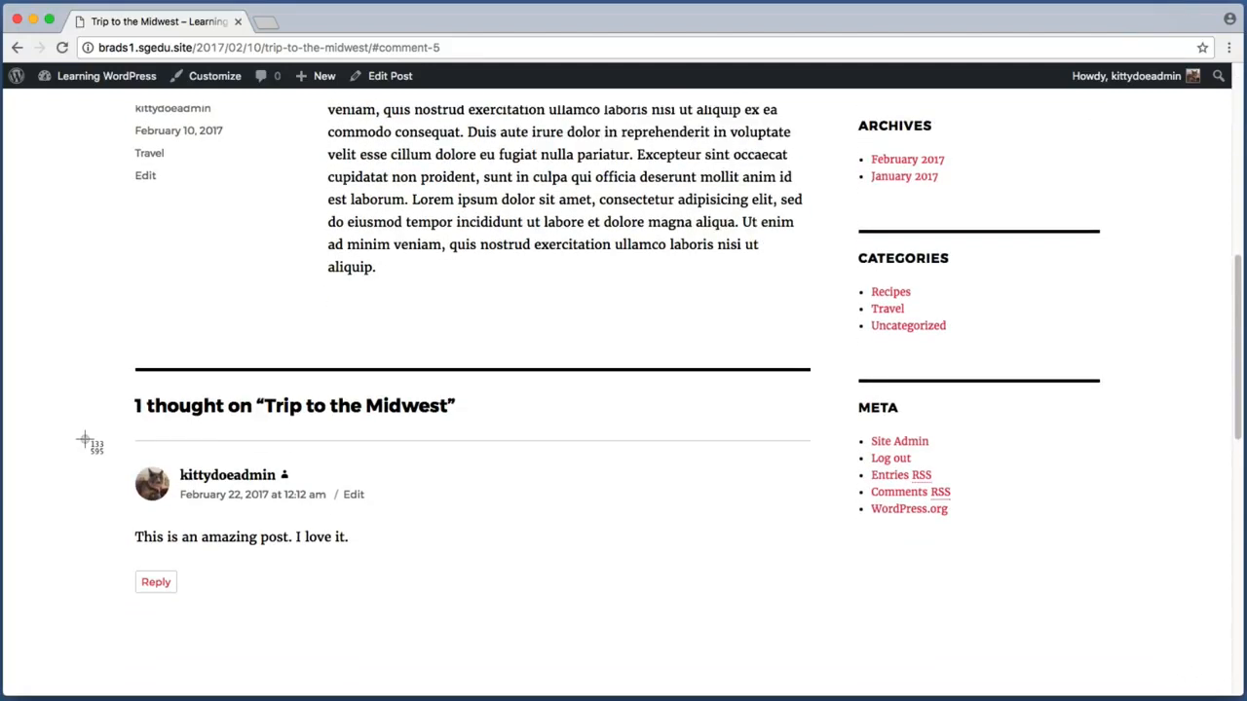
pyautogui.moveTo(88, 442); pyautogui.dragTo(528, 557)
pyautogui.press('super+shift+4')
pyautogui.moveTo(97, 451); pyautogui.dragTo(471, 579)
# Switch to the logged-out Firefox private window and open the site's Travel category page.
pyautogui.press('super+Tab')
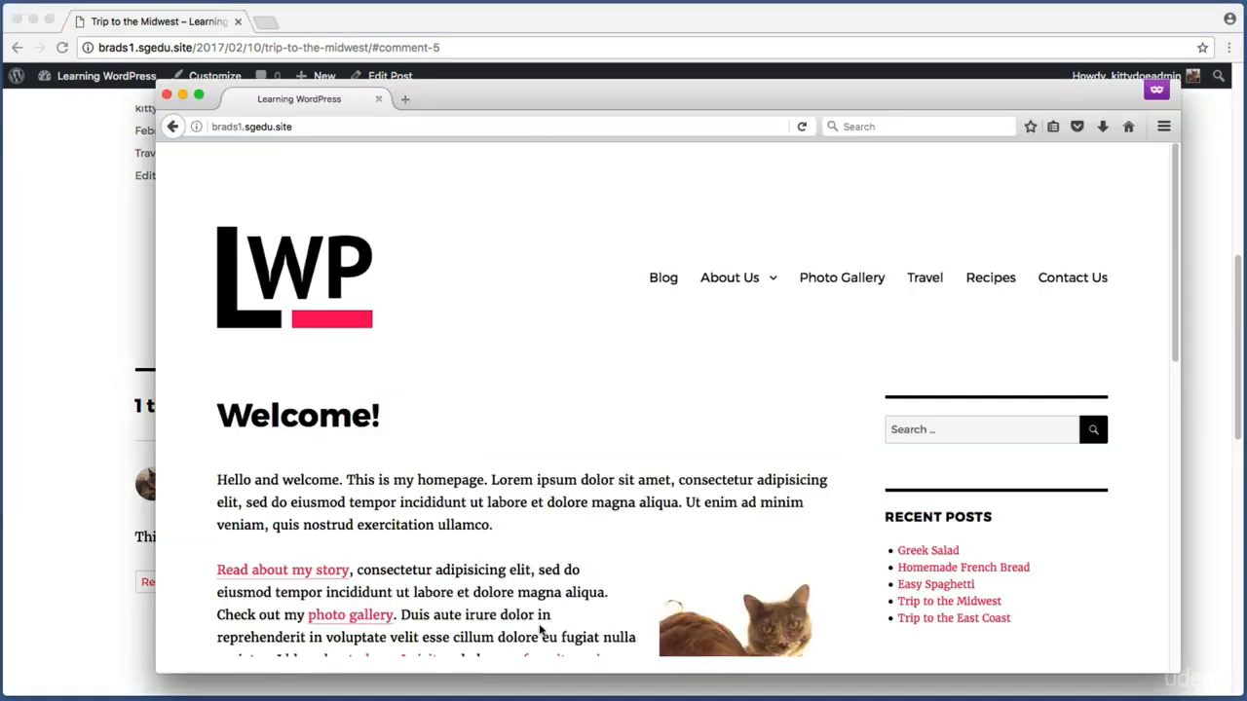
pyautogui.moveTo(640, 94)
pyautogui.mouseDown()
pyautogui.moveTo(621, 68)
pyautogui.moveTo(615, 87)
pyautogui.moveTo(650, 95)
pyautogui.mouseUp()
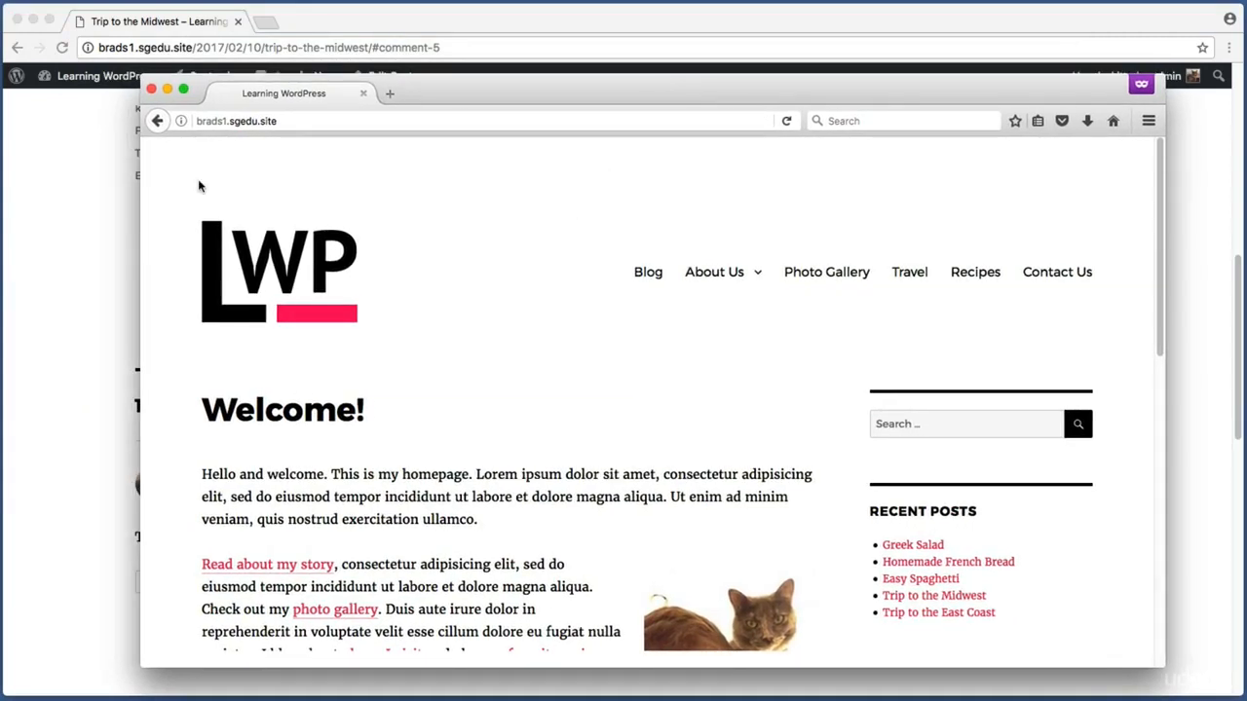
pyautogui.press('super+shift+4')
pyautogui.moveTo(148, 137); pyautogui.dragTo(1153, 172)
pyautogui.press('shift+super+4')
pyautogui.moveTo(865, 235); pyautogui.dragTo(952, 328)
pyautogui.click(919, 283)
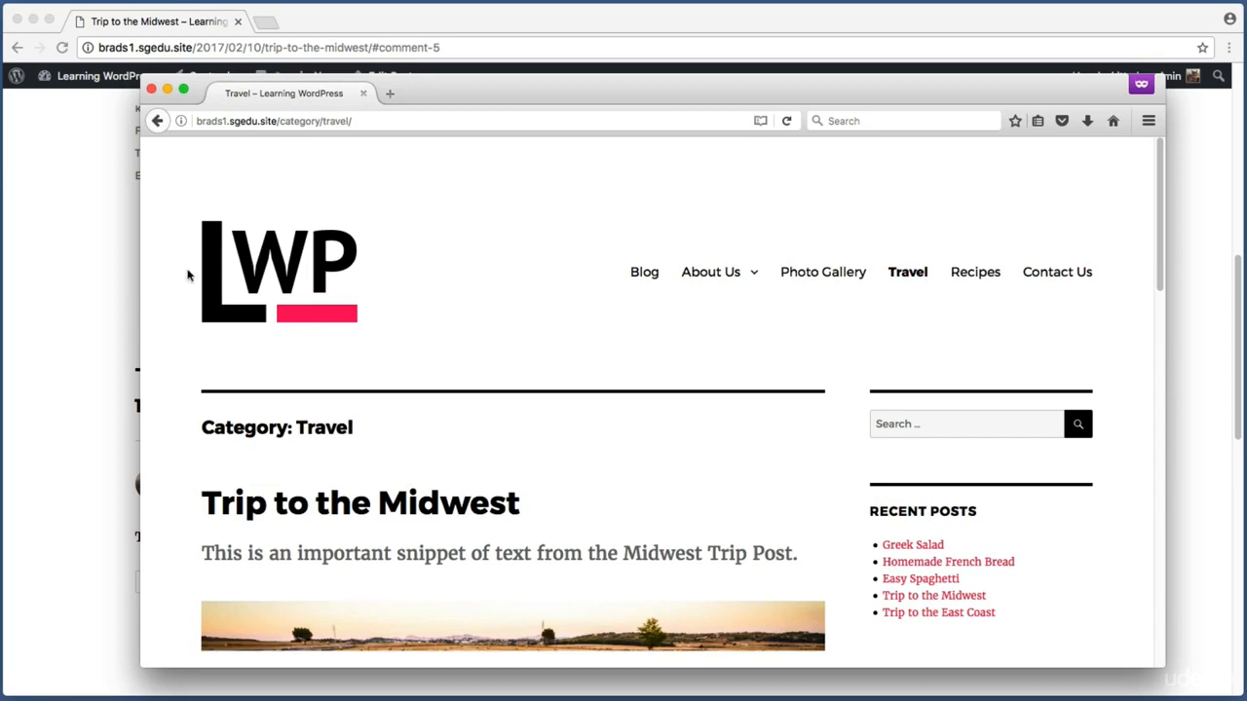
# Open the "Trip to the Midwest" post as a logged-out visitor and view its existing comment.
pyautogui.scroll(-5, 188, 275)
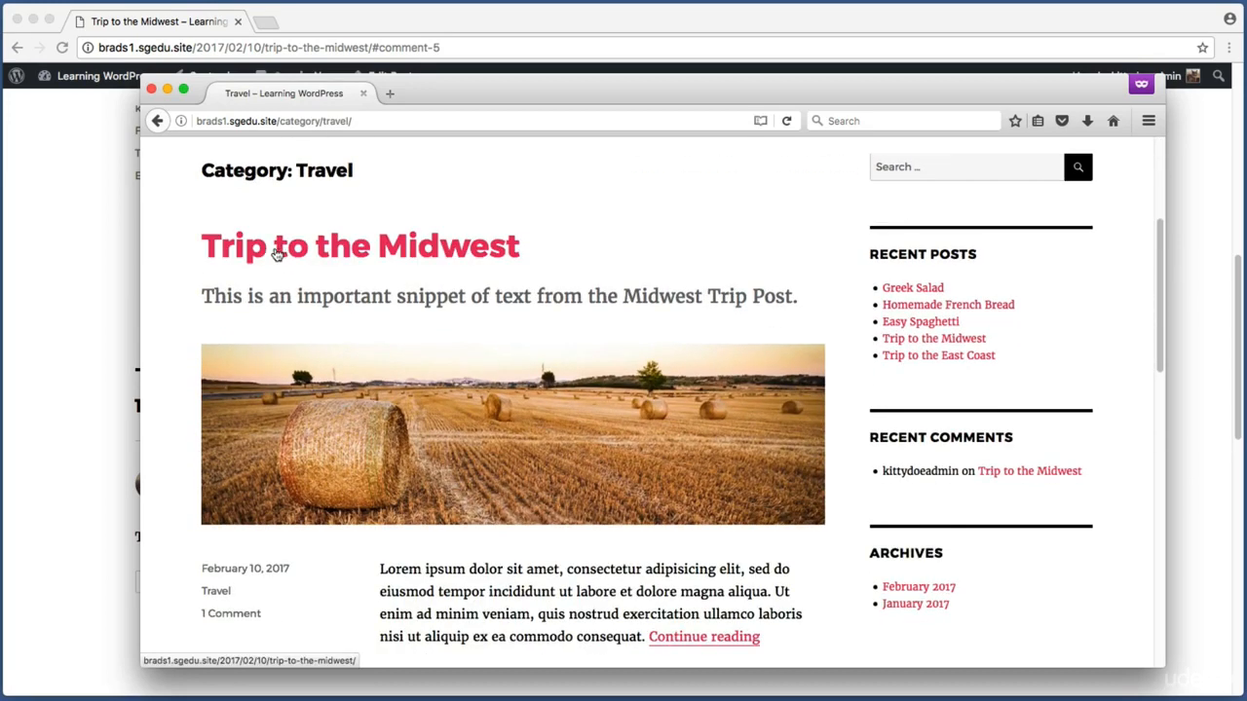
pyautogui.click(276, 254)
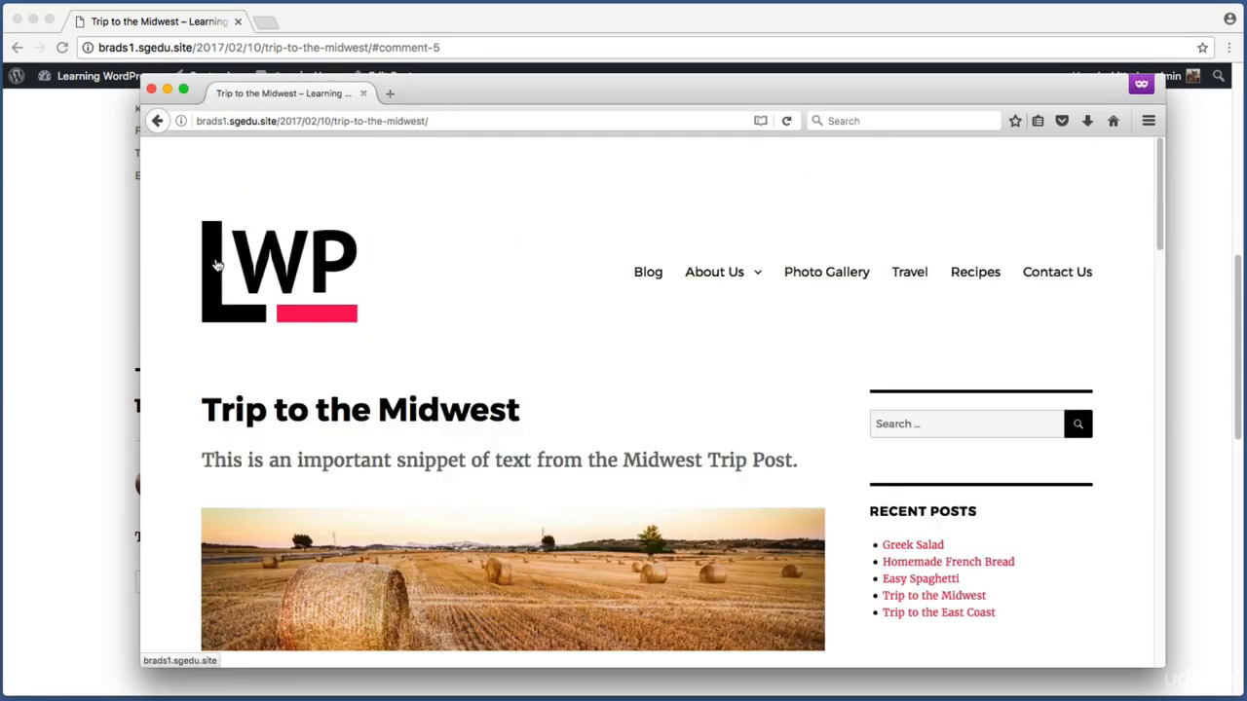
pyautogui.scroll(-10, 185, 264)
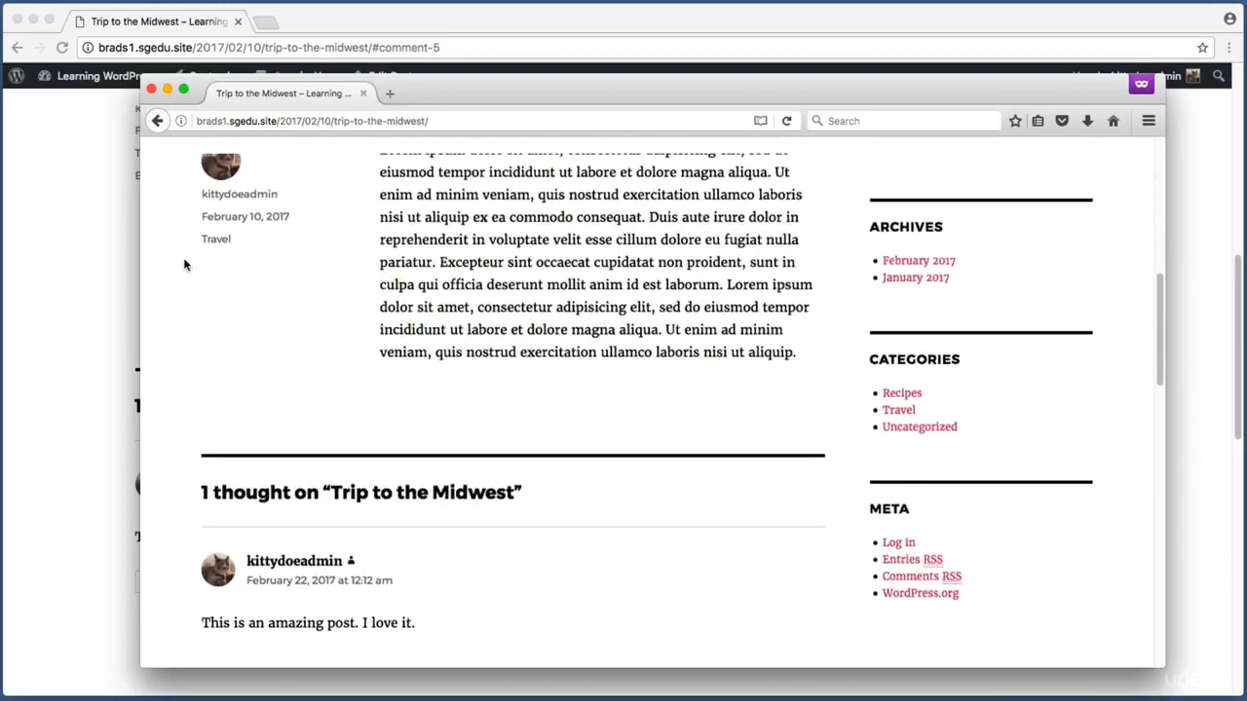
pyautogui.scroll(-3, 185, 264)
pyautogui.press('super+shift+4')
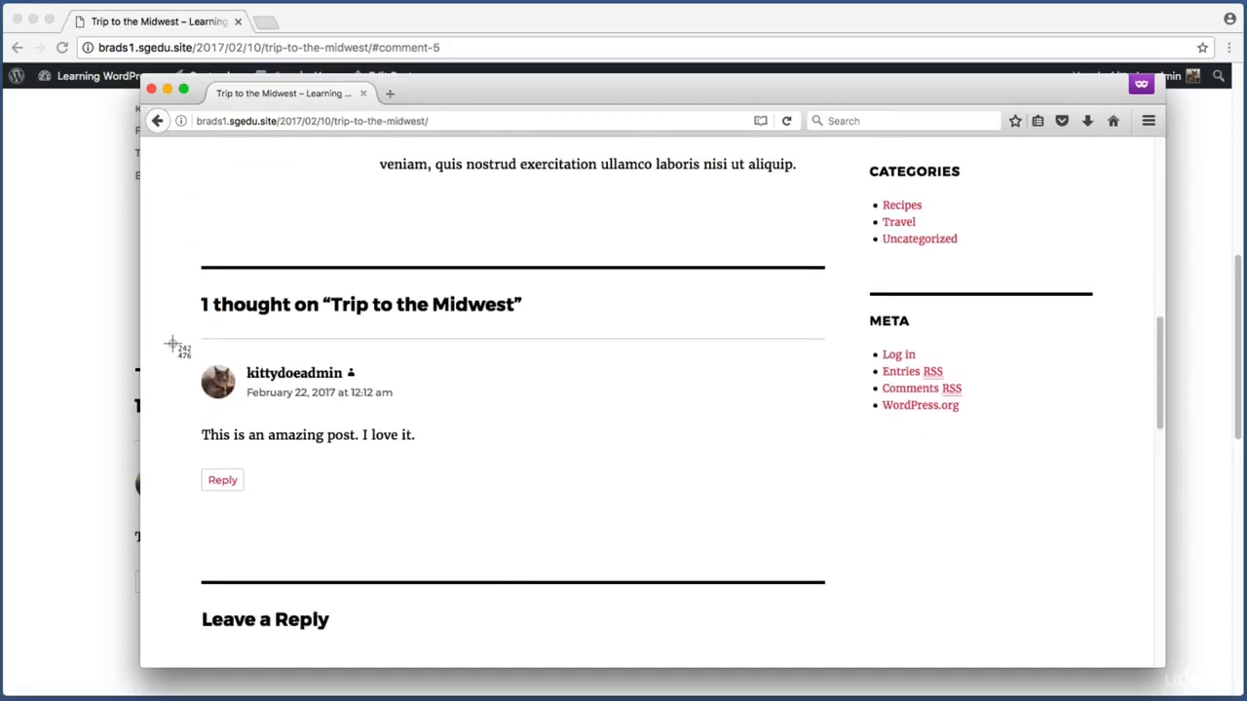
pyautogui.moveTo(171, 342); pyautogui.dragTo(494, 468)
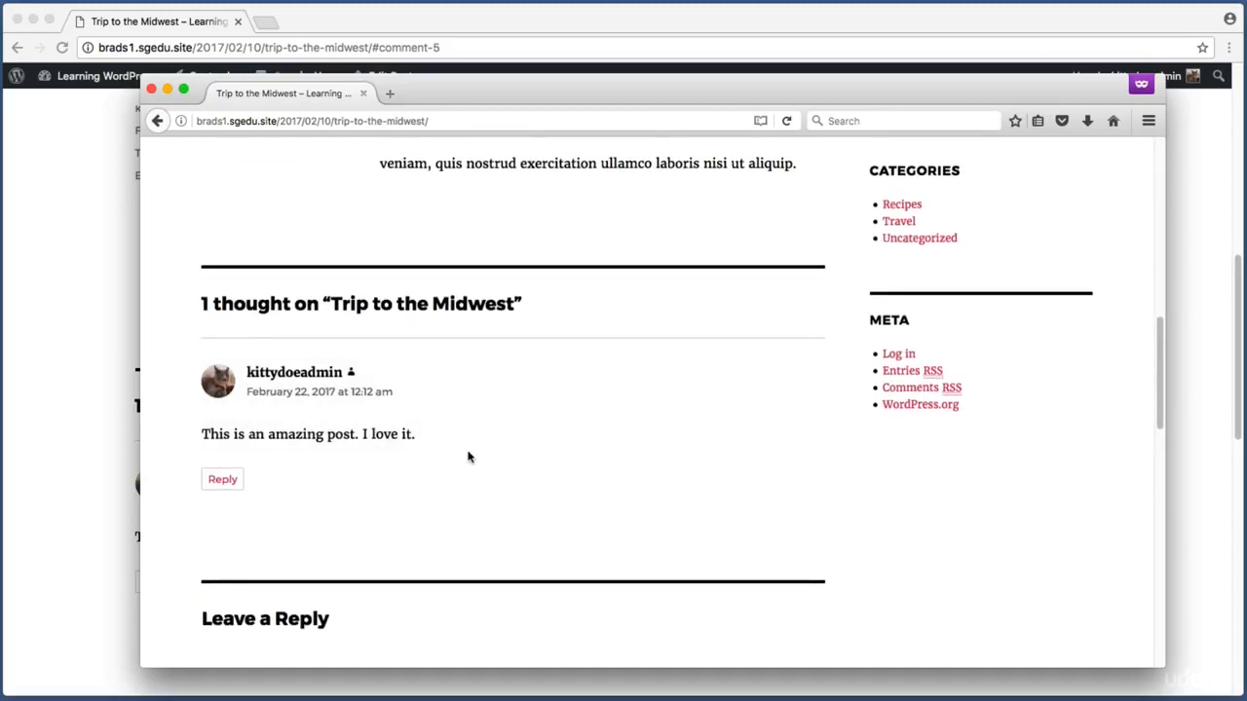
# Write "The sky is blue, and this post is excellent. Thank you for writing it." as the visitor's comment.
pyautogui.scroll(-8, 467, 457)
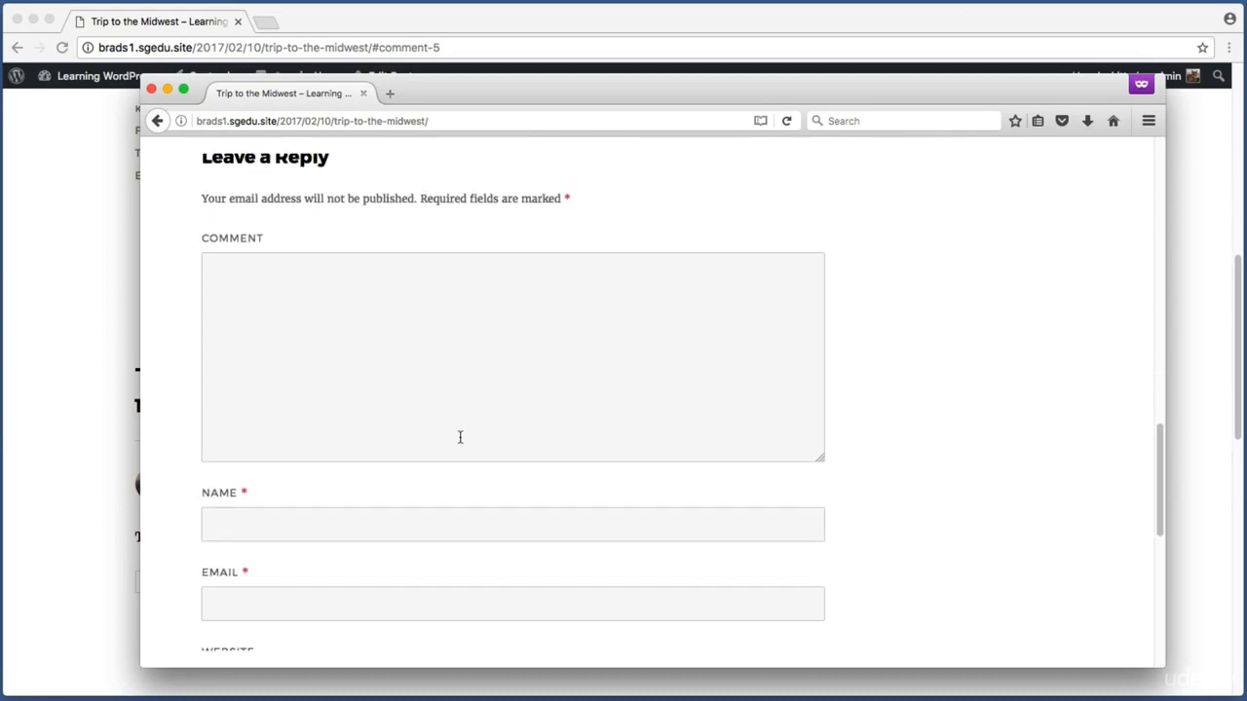
pyautogui.scroll(1, 459, 438)
pyautogui.press('super+shift+4')
pyautogui.moveTo(181, 167); pyautogui.dragTo(842, 634)
pyautogui.click(443, 321)
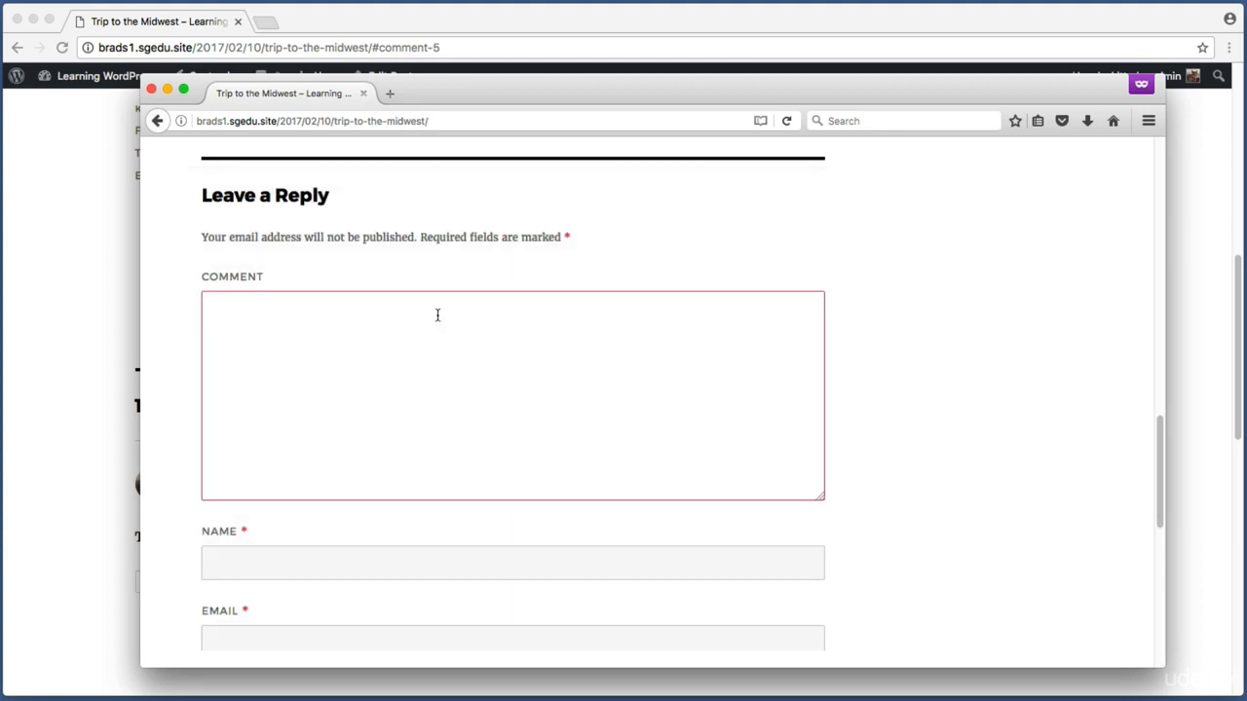
pyautogui.write('The sky is blue, and')
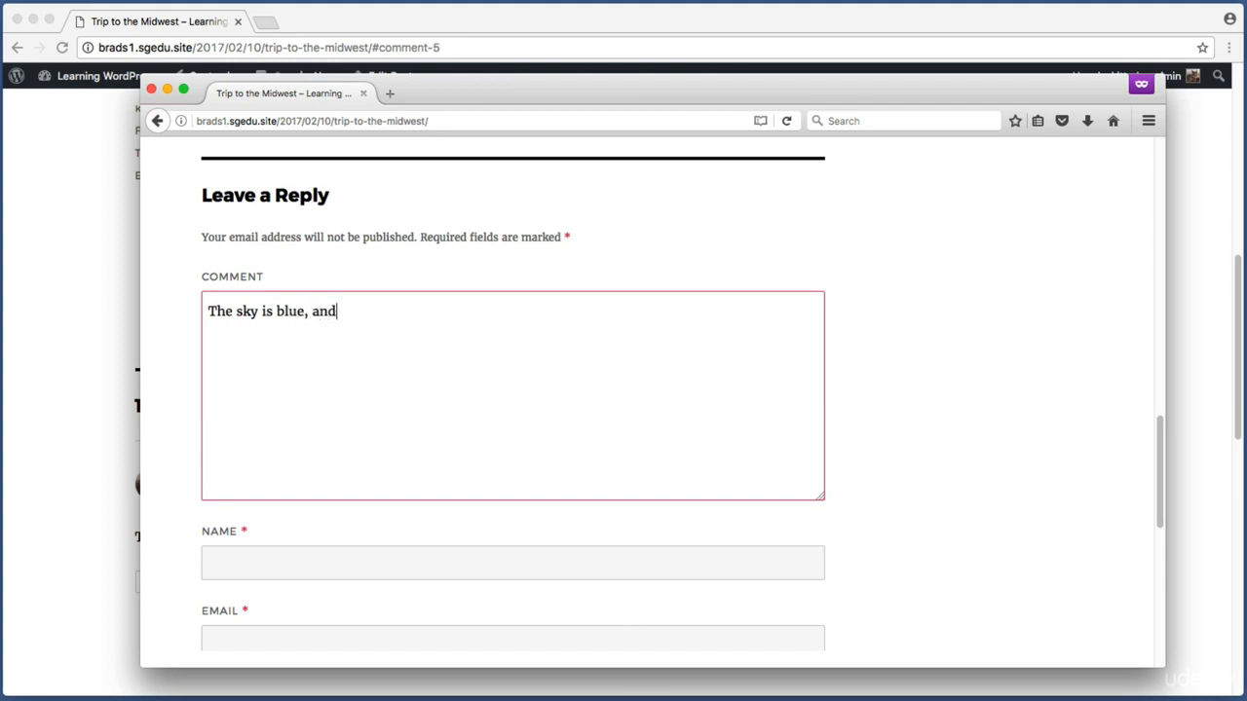
pyautogui.write(' this post is exce')
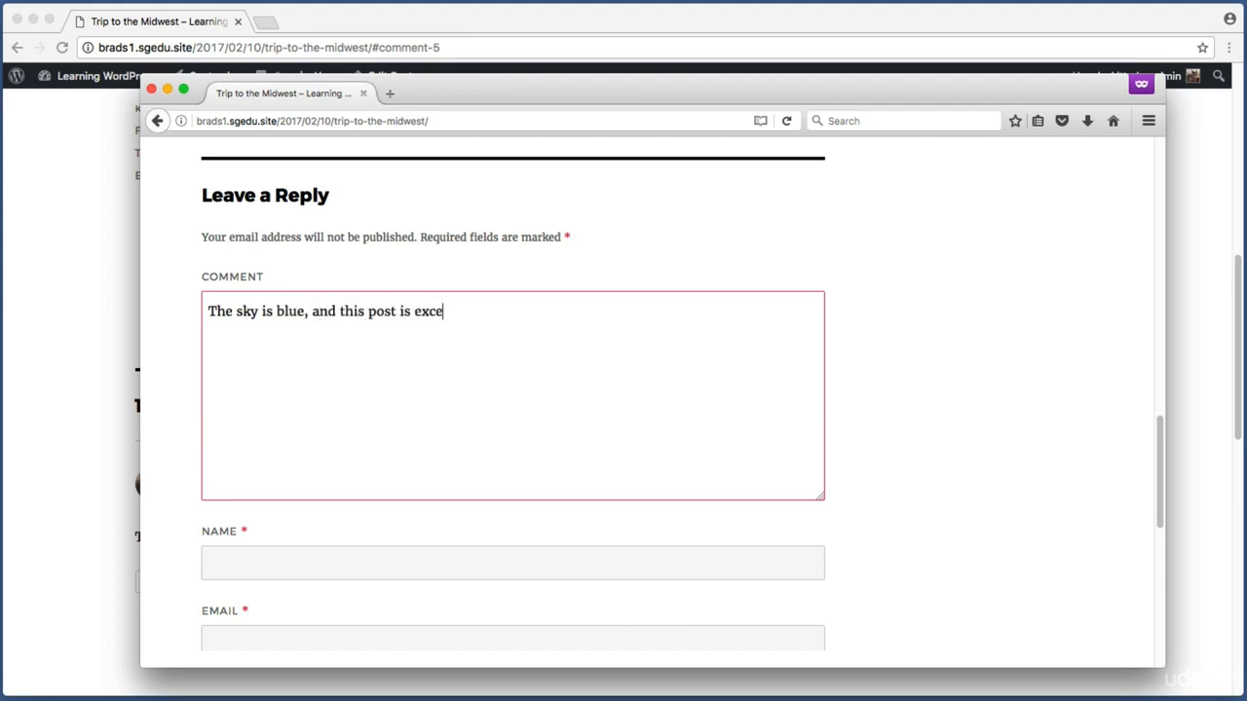
pyautogui.write('llent. Thank you for writing it.')
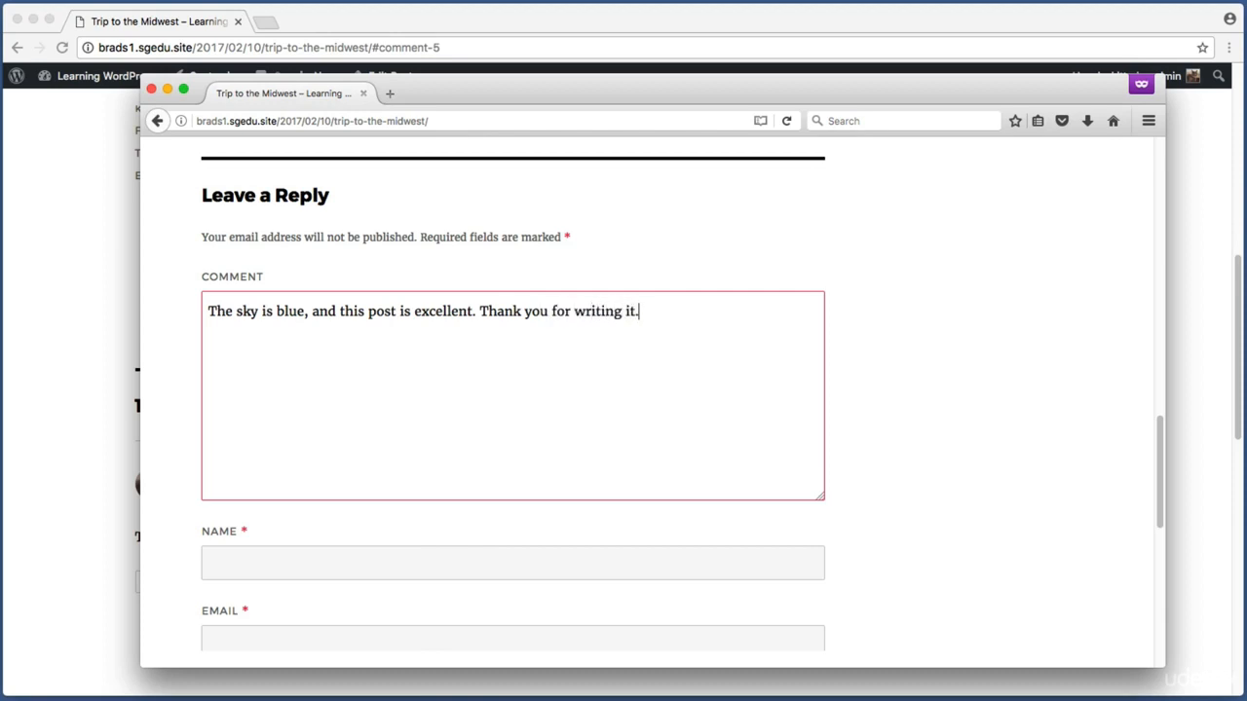
# Fill in the commenter's full name and e-mail address in the required fields of the reply form.
pyautogui.scroll(-3, 199, 327)
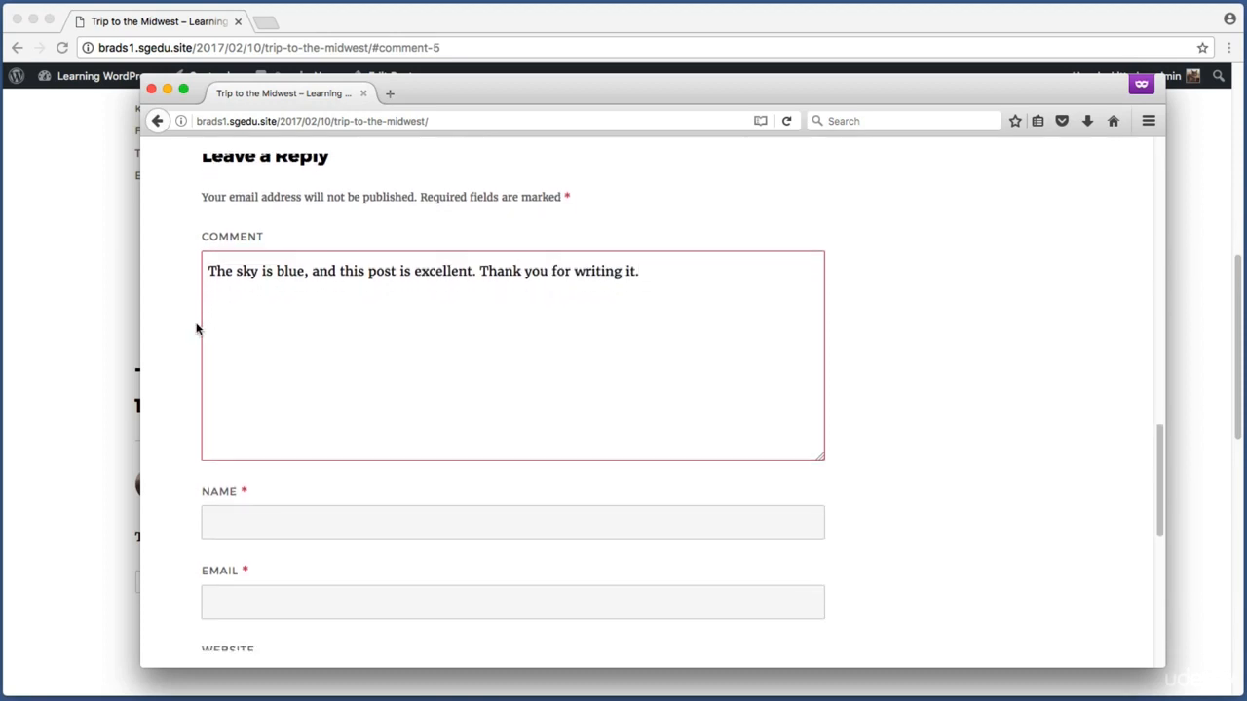
pyautogui.press('super+shift+4')
pyautogui.moveTo(175, 351); pyautogui.dragTo(863, 590)
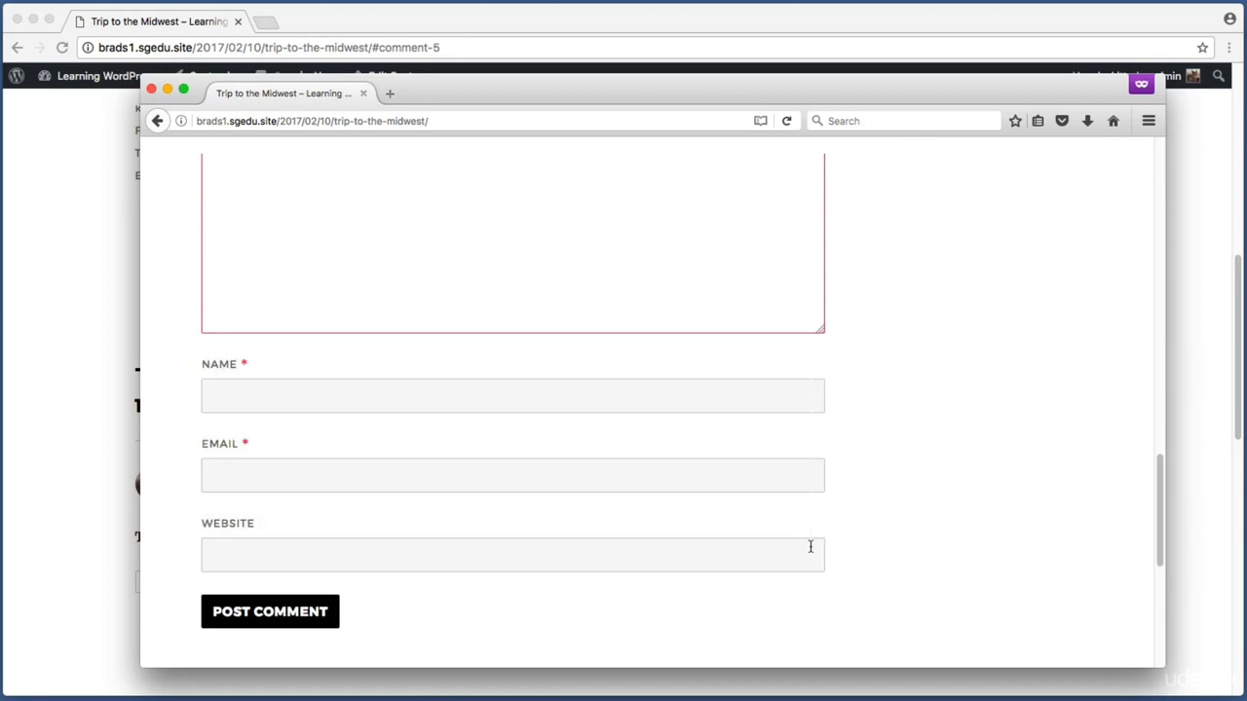
pyautogui.click(332, 391)
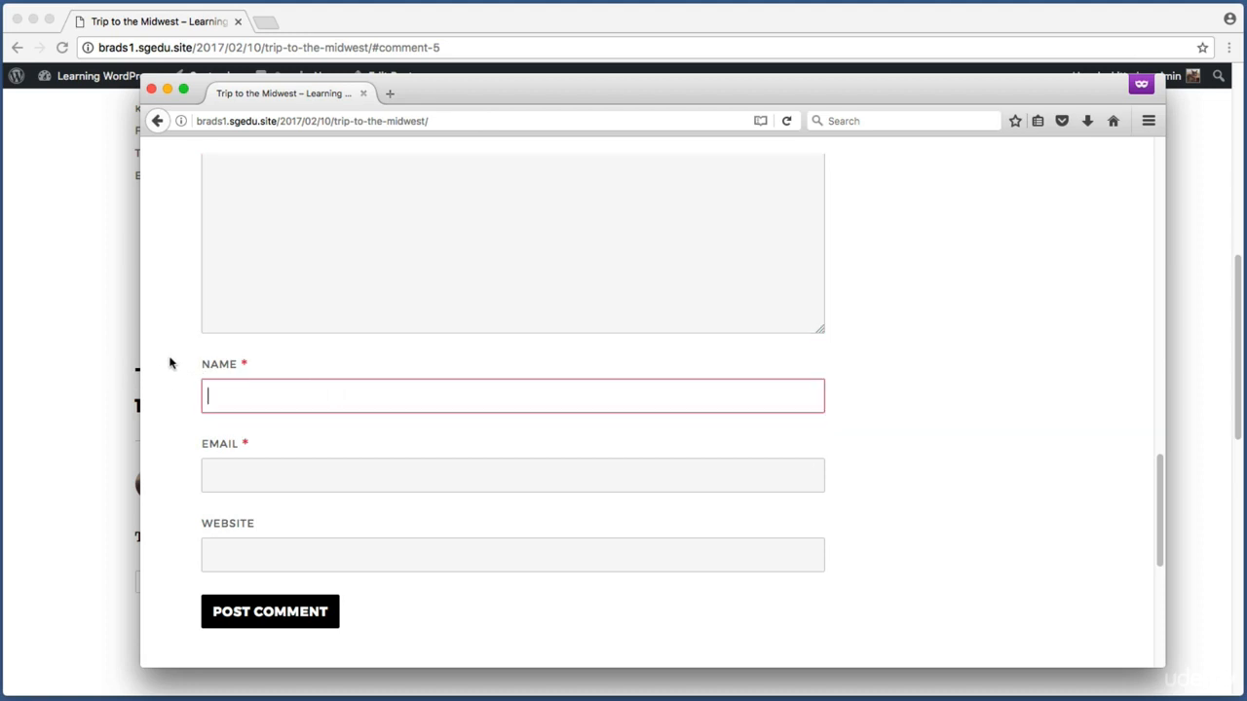
pyautogui.write('John D')
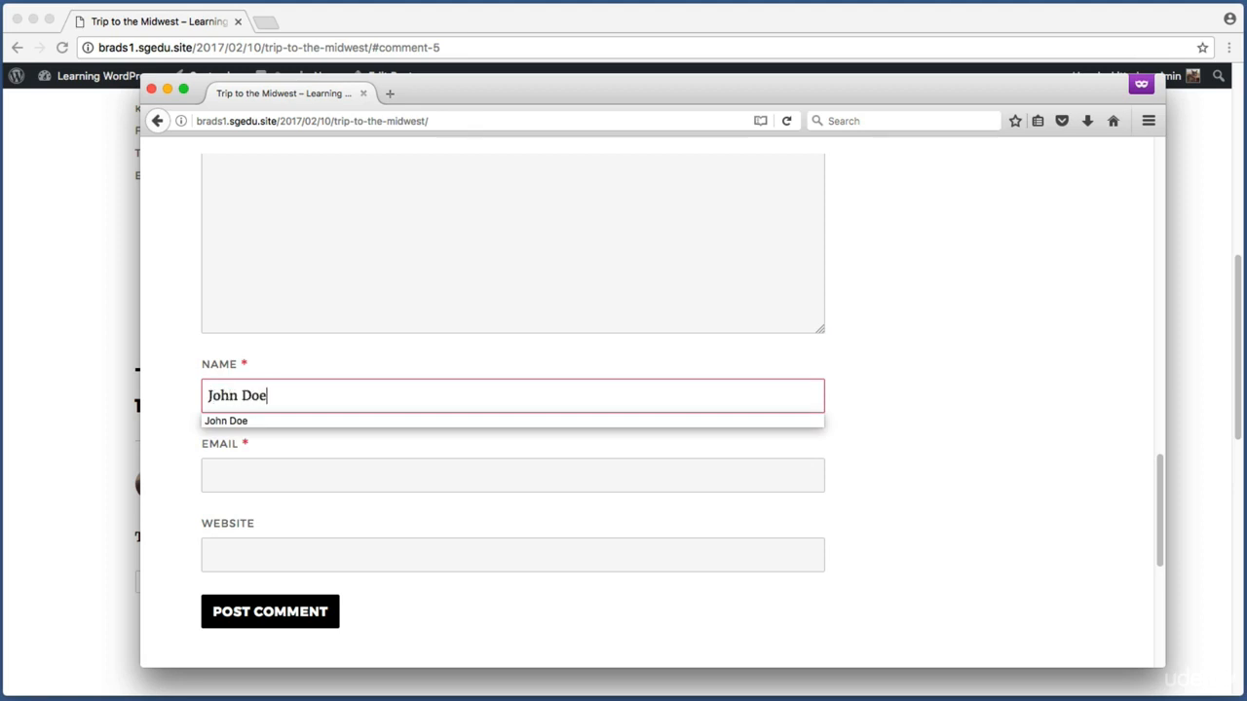
pyautogui.write('oe')
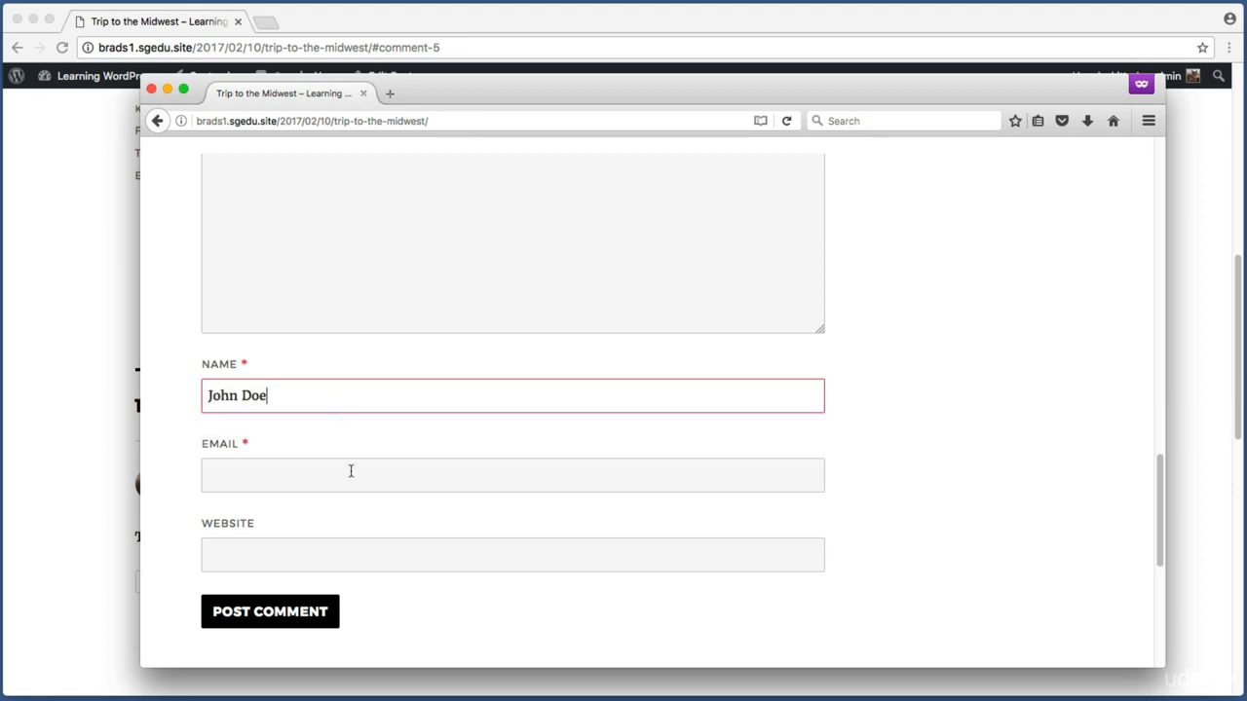
pyautogui.click(343, 472)
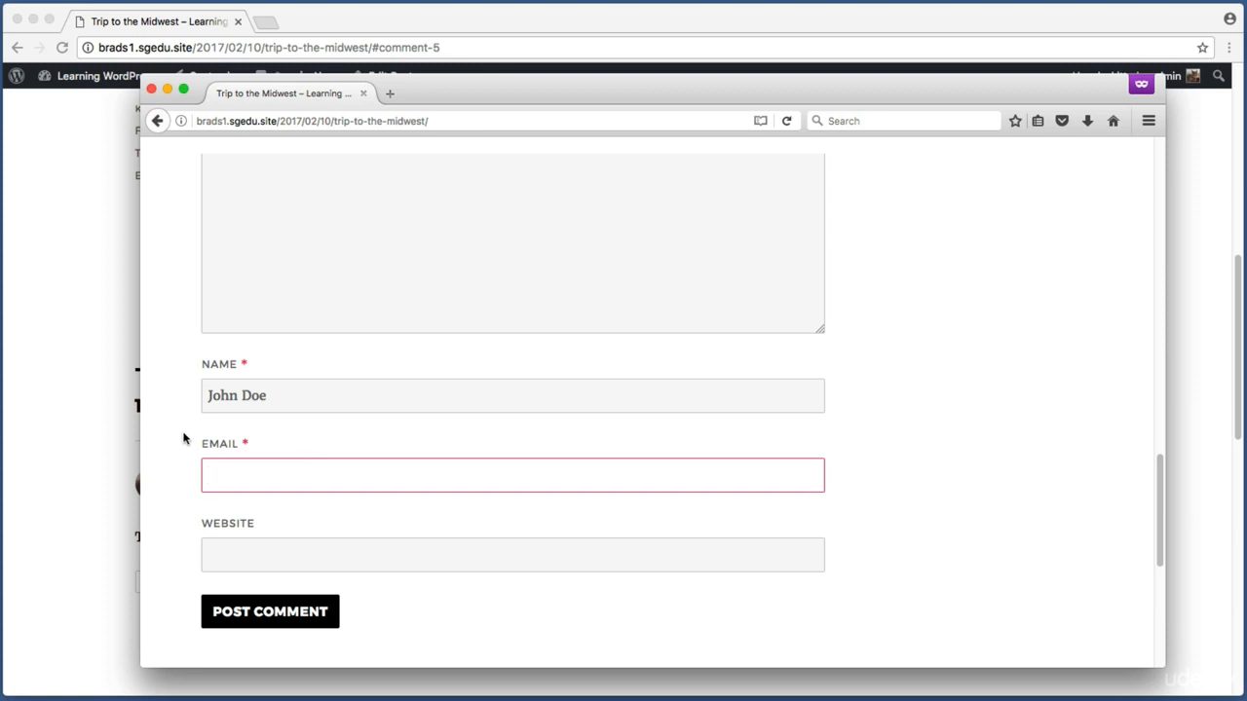
pyautogui.write('john')
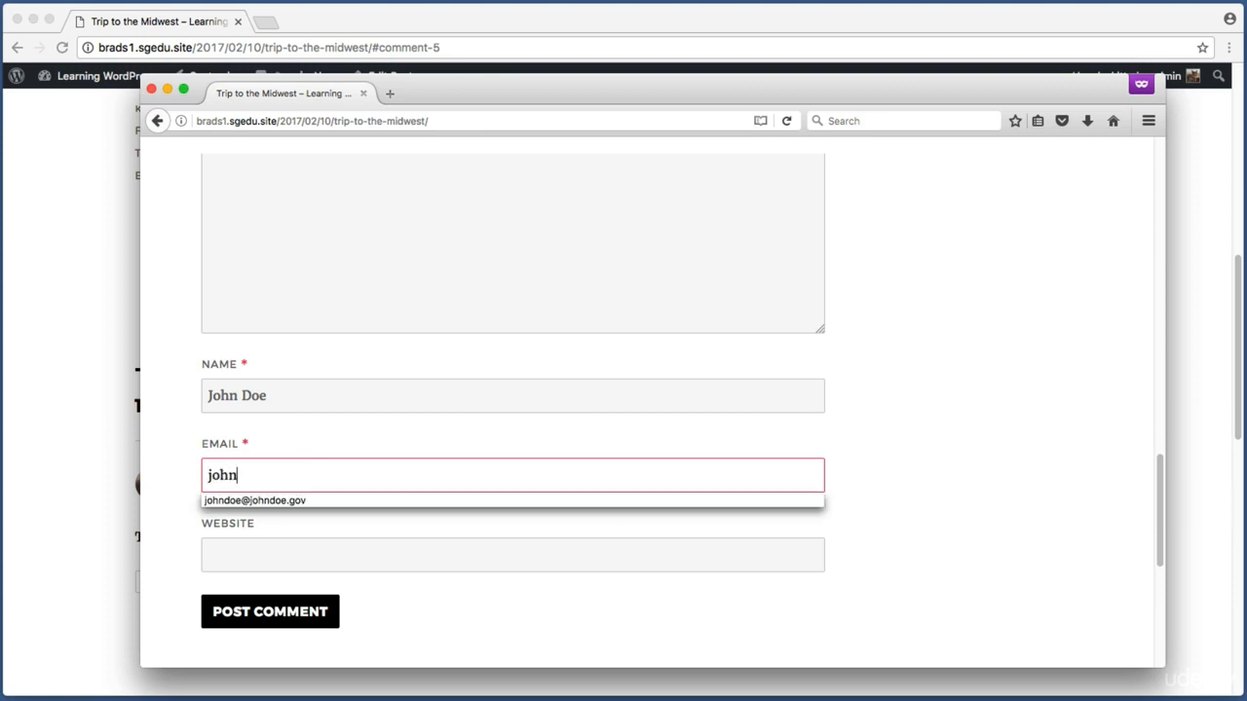
pyautogui.write('doe@johndoe.gov')
pyautogui.press('super+shift+4')
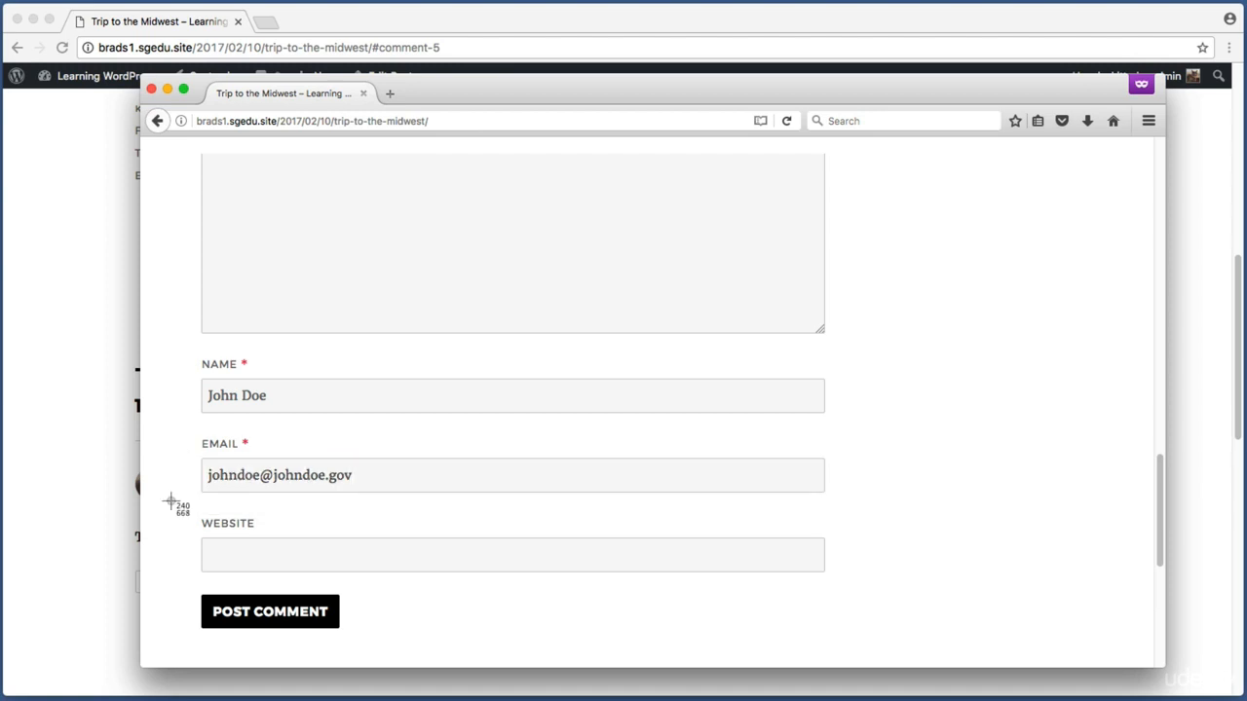
# Submit the visitor's comment on the "Trip to the Midwest" post, leaving the website field empty.
pyautogui.moveTo(175, 505); pyautogui.dragTo(381, 593)
pyautogui.press('super+shift+4')
pyautogui.moveTo(183, 586); pyautogui.dragTo(378, 644)
pyautogui.click(273, 620)
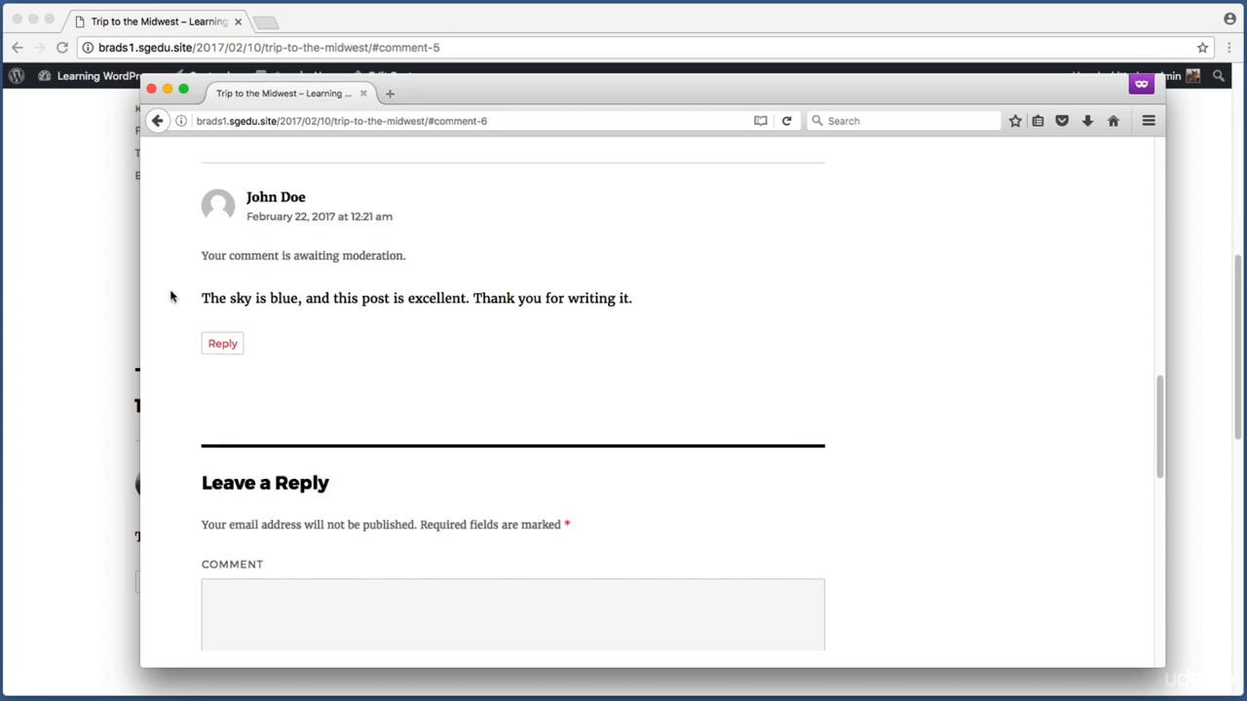
# Examine the visitor's submitted comment and the moderation notice displayed with it.
pyautogui.press('super+shift+4')
pyautogui.moveTo(169, 157); pyautogui.dragTo(860, 349)
pyautogui.press('super+shift+4')
pyautogui.moveTo(191, 240); pyautogui.dragTo(429, 271)
pyautogui.press('super+shift+4')
pyautogui.moveTo(165, 173); pyautogui.dragTo(658, 315)
# Review the post's whole comment section, comparing the administrator's comment with the visitor's own submission.
pyautogui.scroll(10, 654, 316)
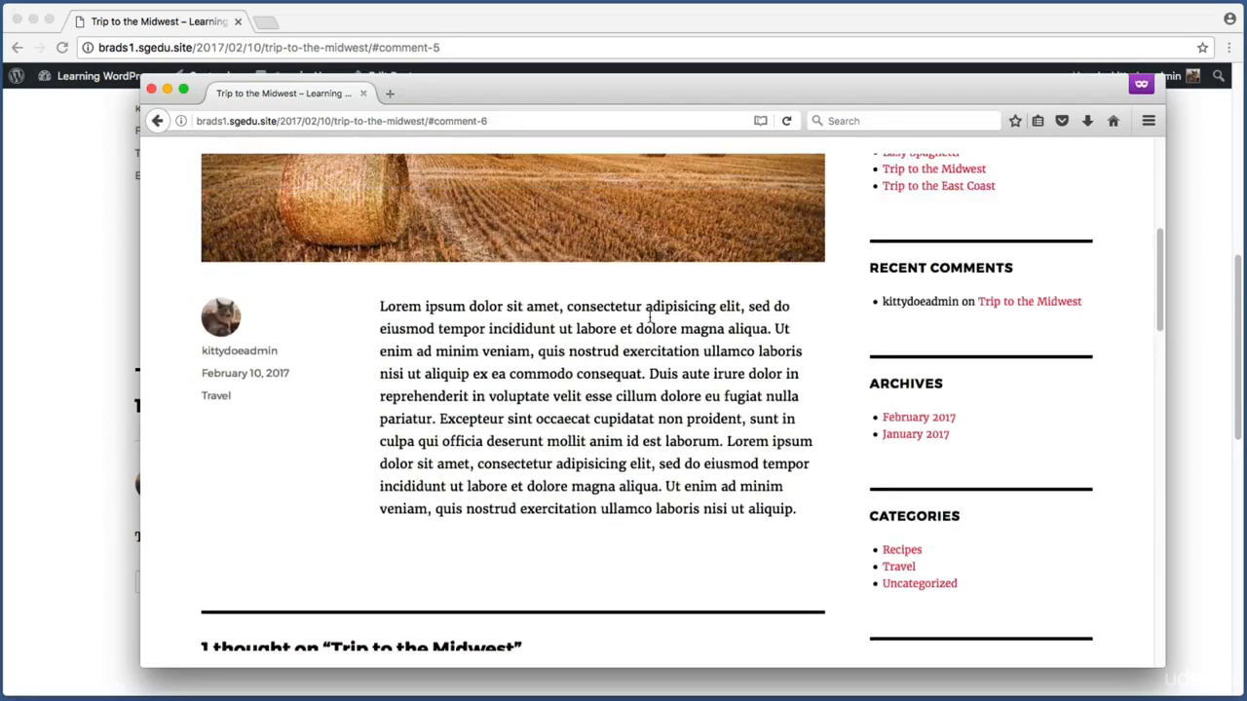
pyautogui.scroll(-6, 166, 341)
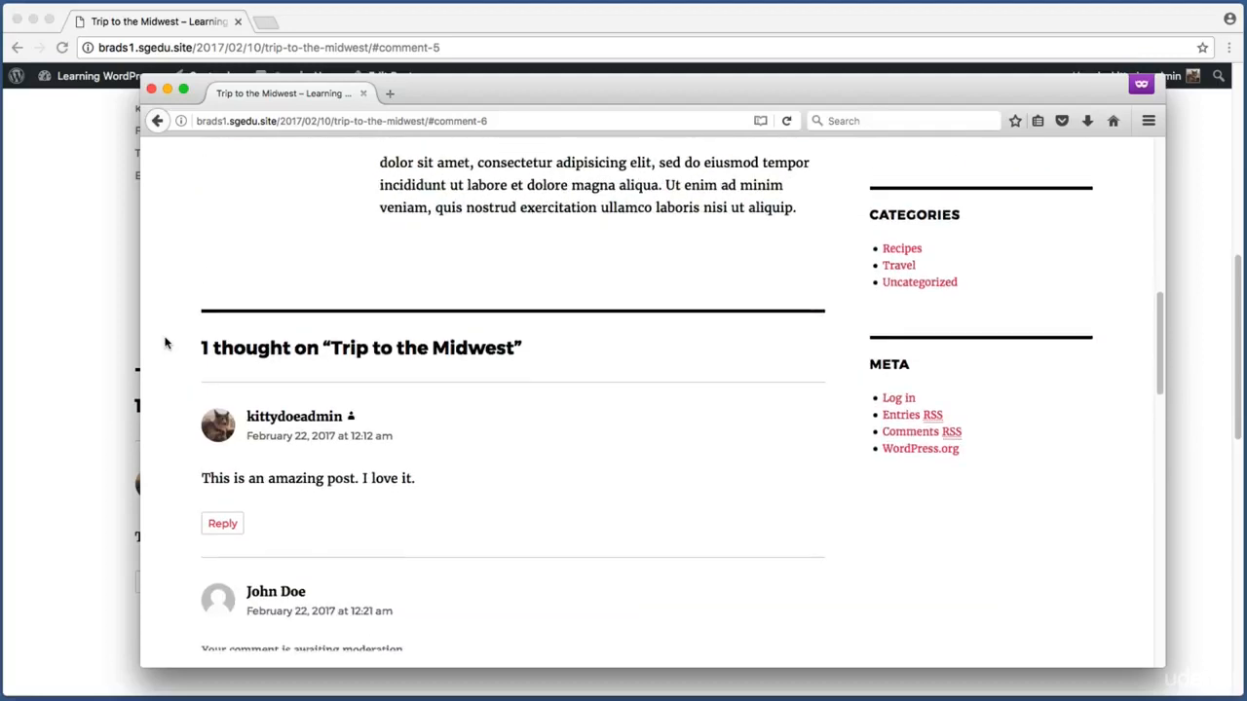
pyautogui.scroll(-4, 166, 342)
pyautogui.press('super+shift+4')
pyautogui.moveTo(185, 376); pyautogui.dragTo(829, 555)
pyautogui.press('super+shift+4')
pyautogui.moveTo(183, 446); pyautogui.dragTo(432, 476)
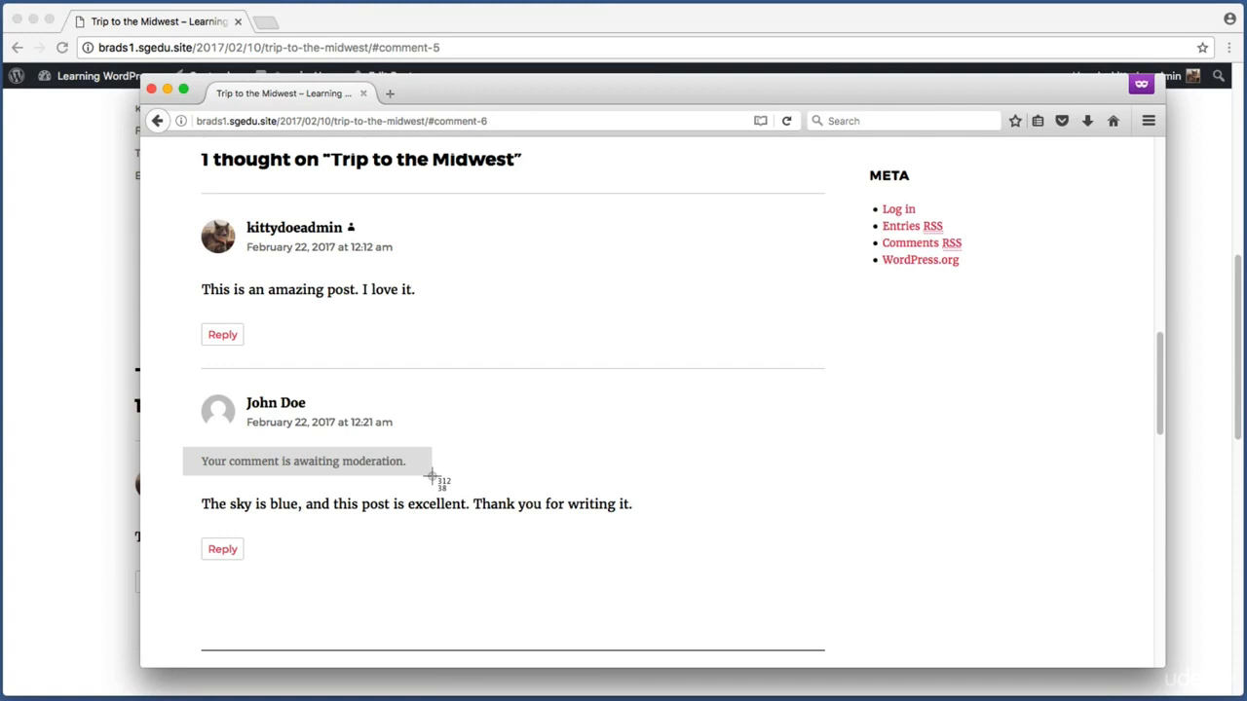
pyautogui.moveTo(431, 476)
pyautogui.mouseDown()
pyautogui.moveTo(412, 477)
pyautogui.moveTo(431, 474)
pyautogui.mouseUp()
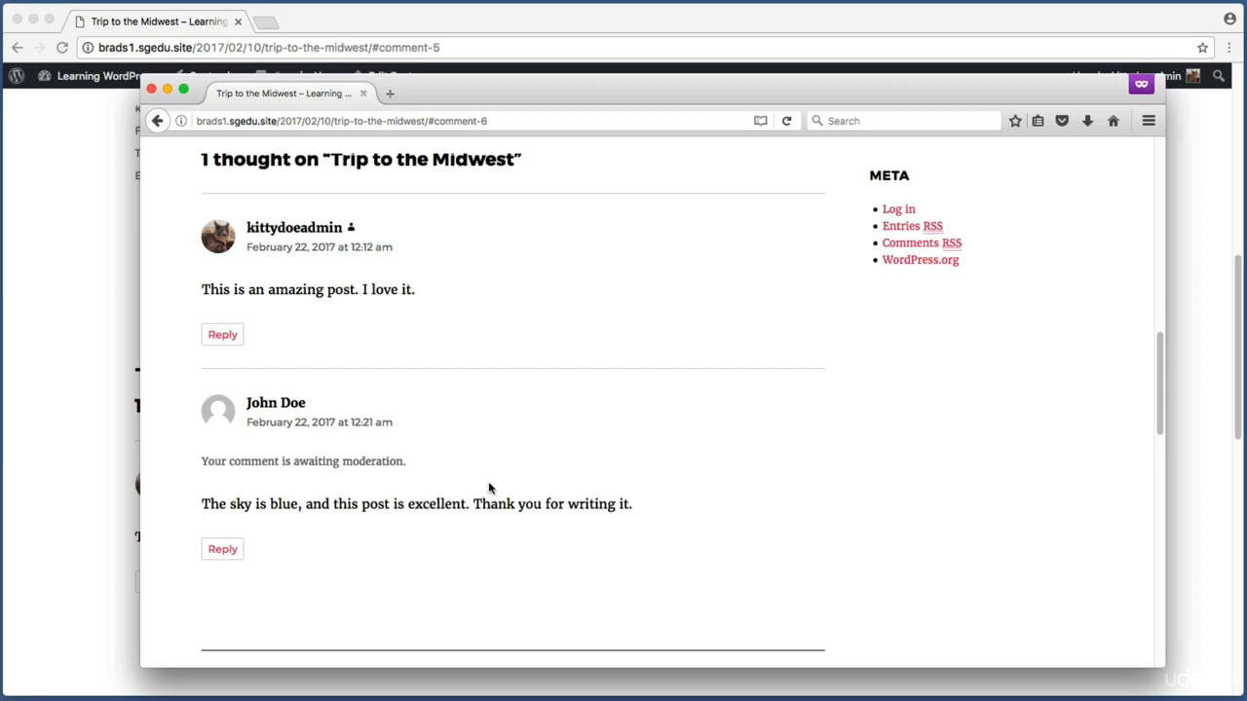
# Switch to the logged-out Safari window and open the "Trip to the Midwest" post from the Travel category.
pyautogui.click(531, 698)
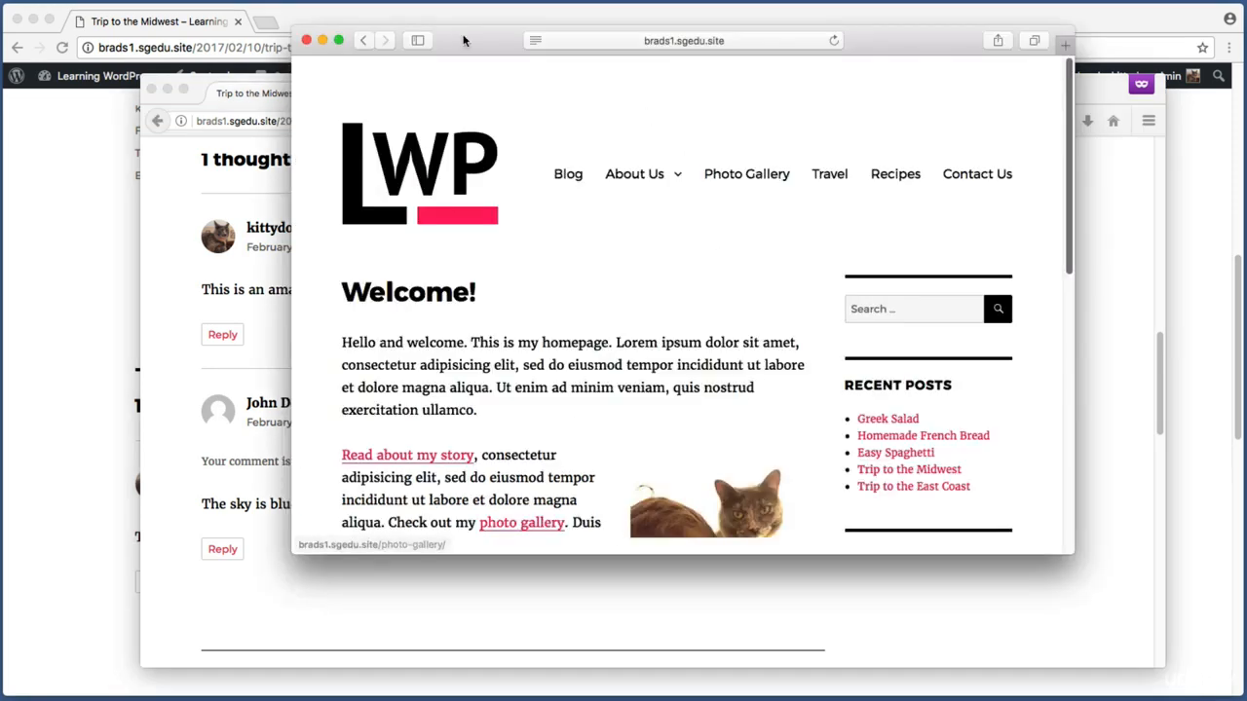
pyautogui.moveTo(464, 39); pyautogui.dragTo(488, 38)
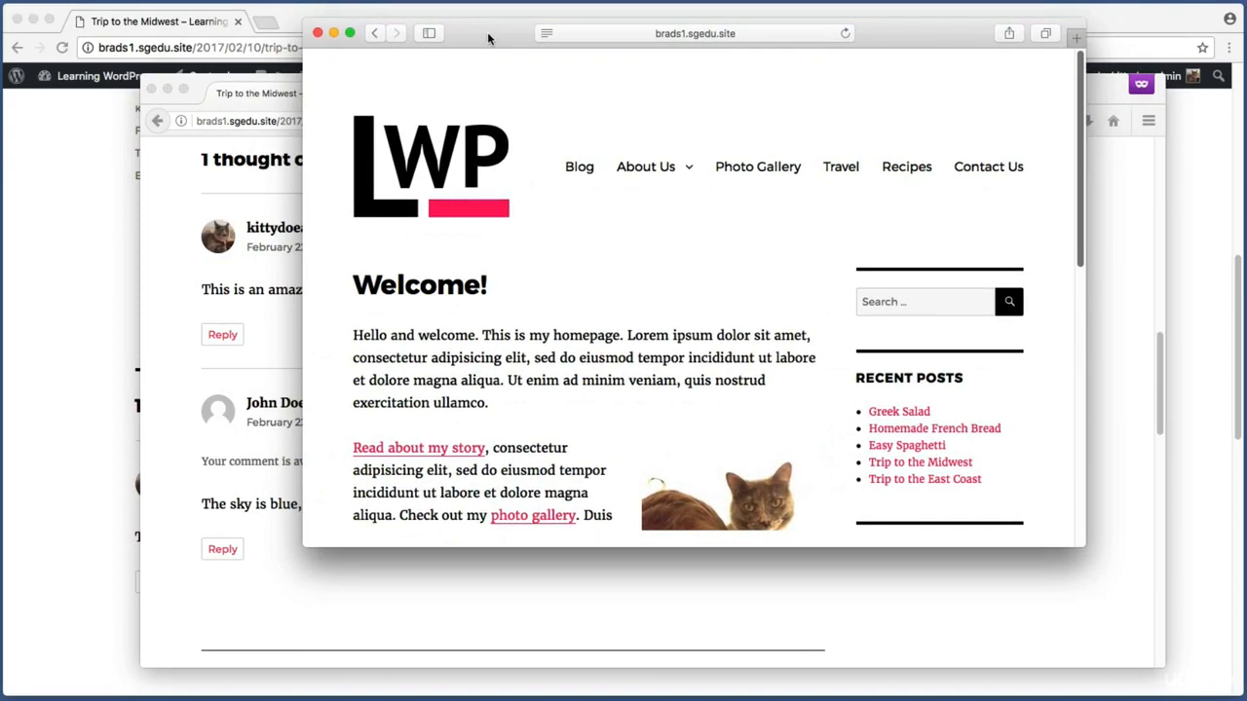
pyautogui.moveTo(488, 37)
pyautogui.mouseDown()
pyautogui.moveTo(529, 39)
pyautogui.moveTo(517, 28)
pyautogui.moveTo(502, 39)
pyautogui.mouseUp()
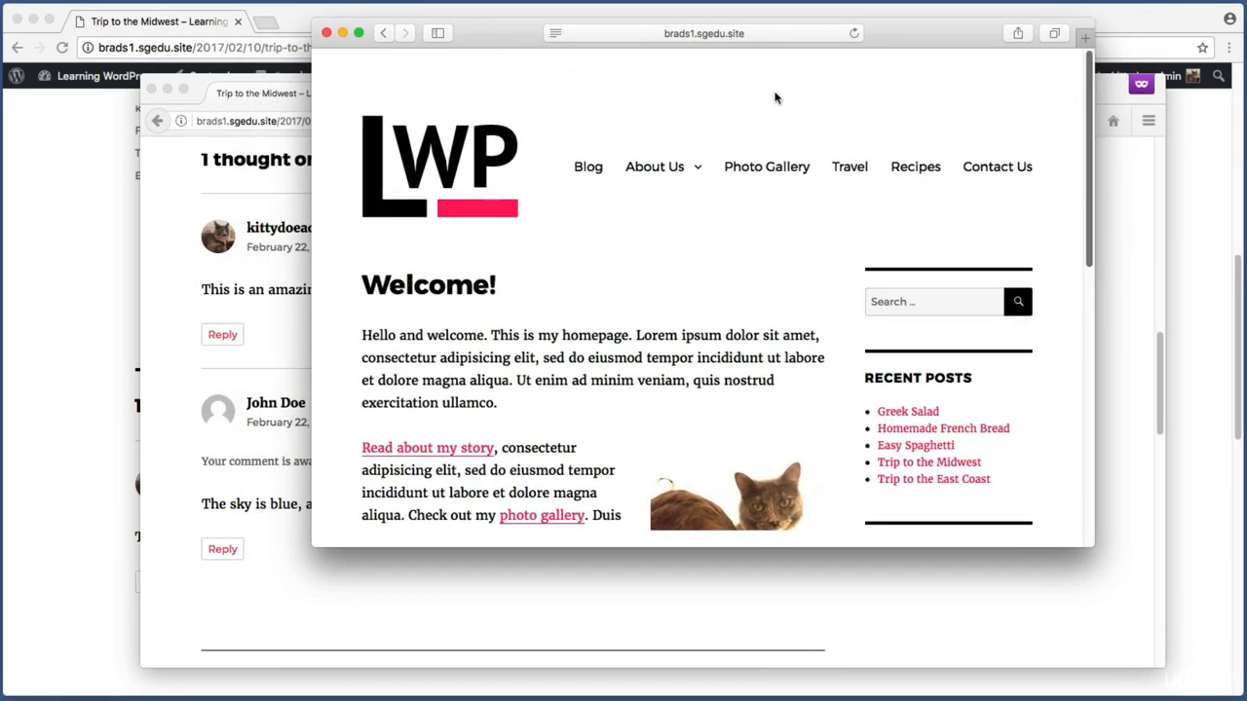
pyautogui.click(850, 171)
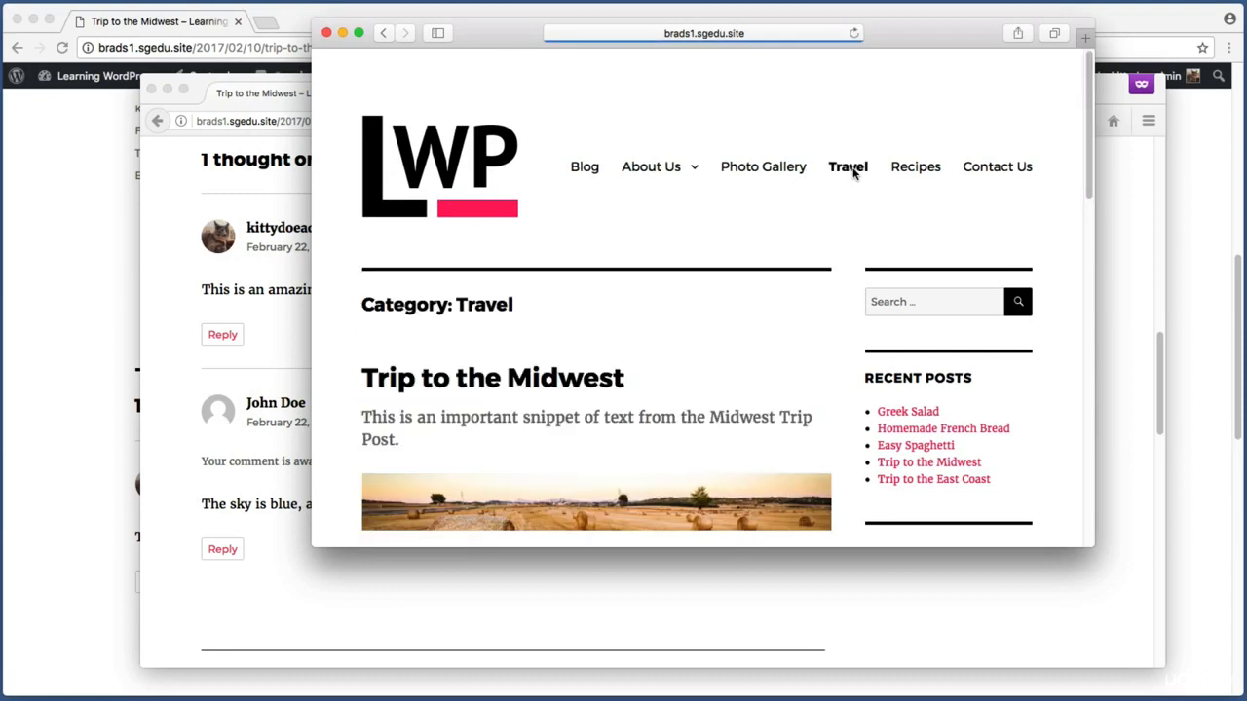
pyautogui.scroll(-2, 648, 300)
pyautogui.click(534, 283)
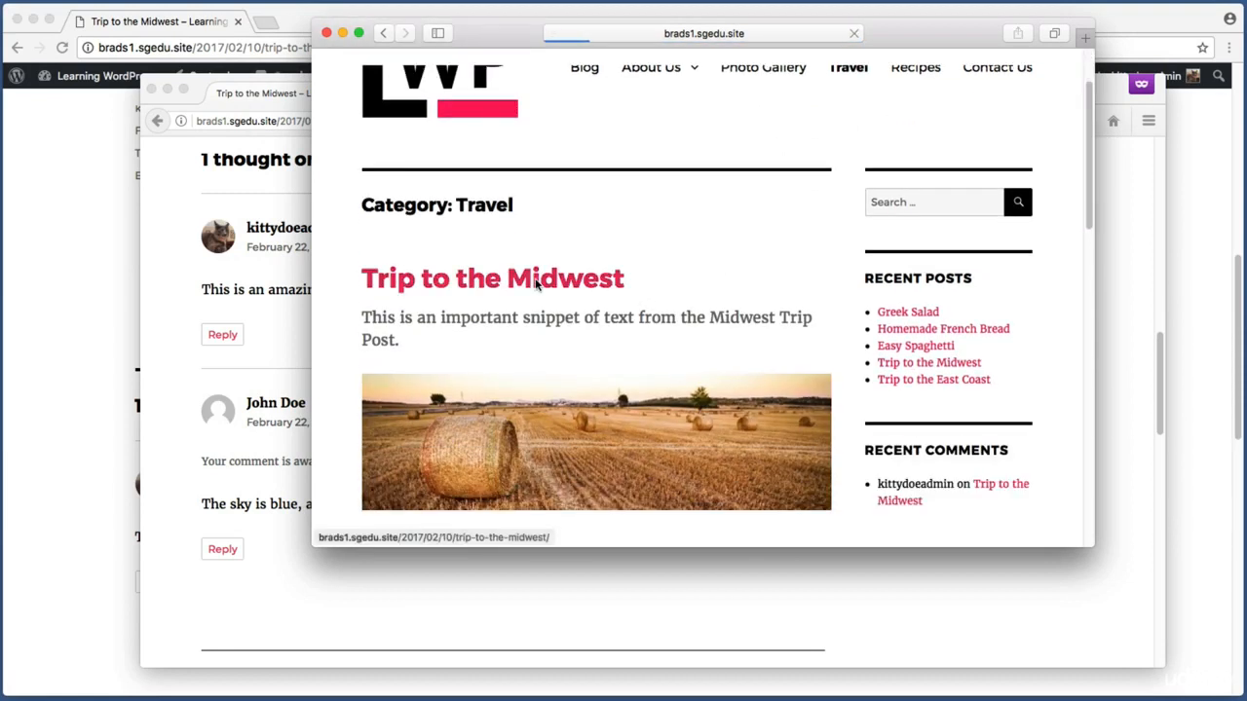
# Check which comments a different logged-out visitor can see under the "Trip to the Midwest" post.
pyautogui.scroll(-8, 337, 253)
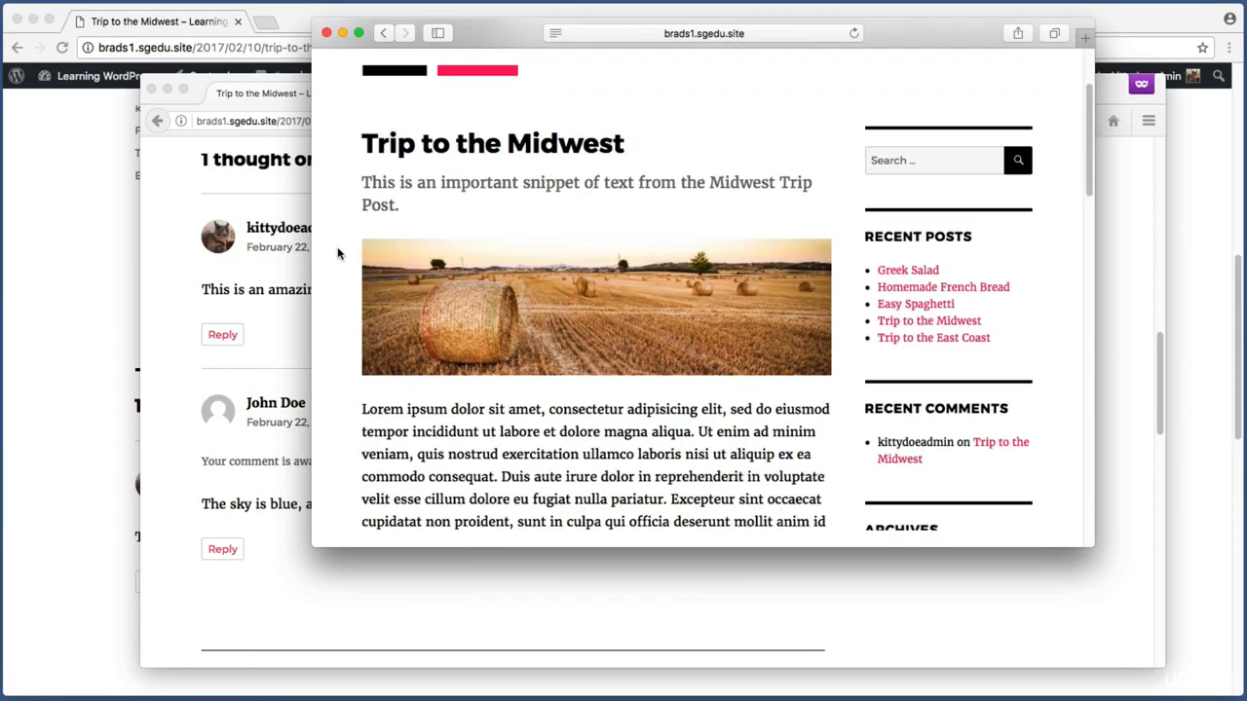
pyautogui.scroll(-8, 337, 253)
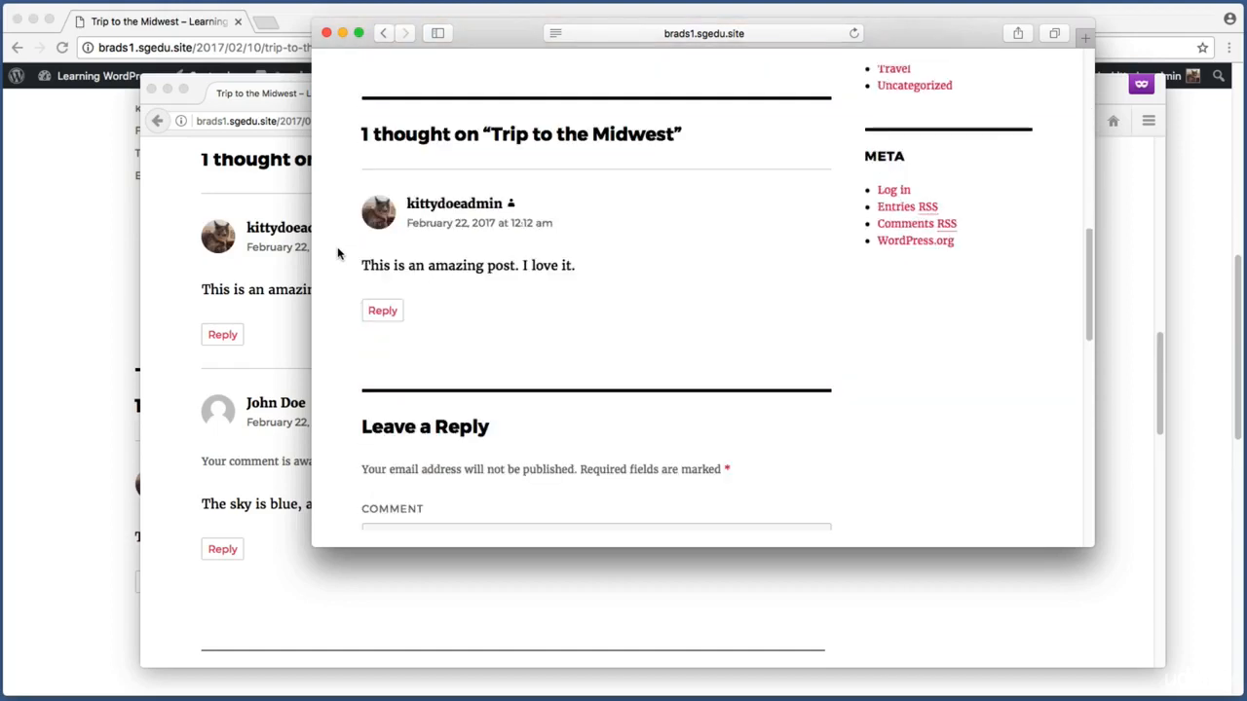
pyautogui.press('super+shift+4')
pyautogui.moveTo(338, 172); pyautogui.dragTo(660, 290)
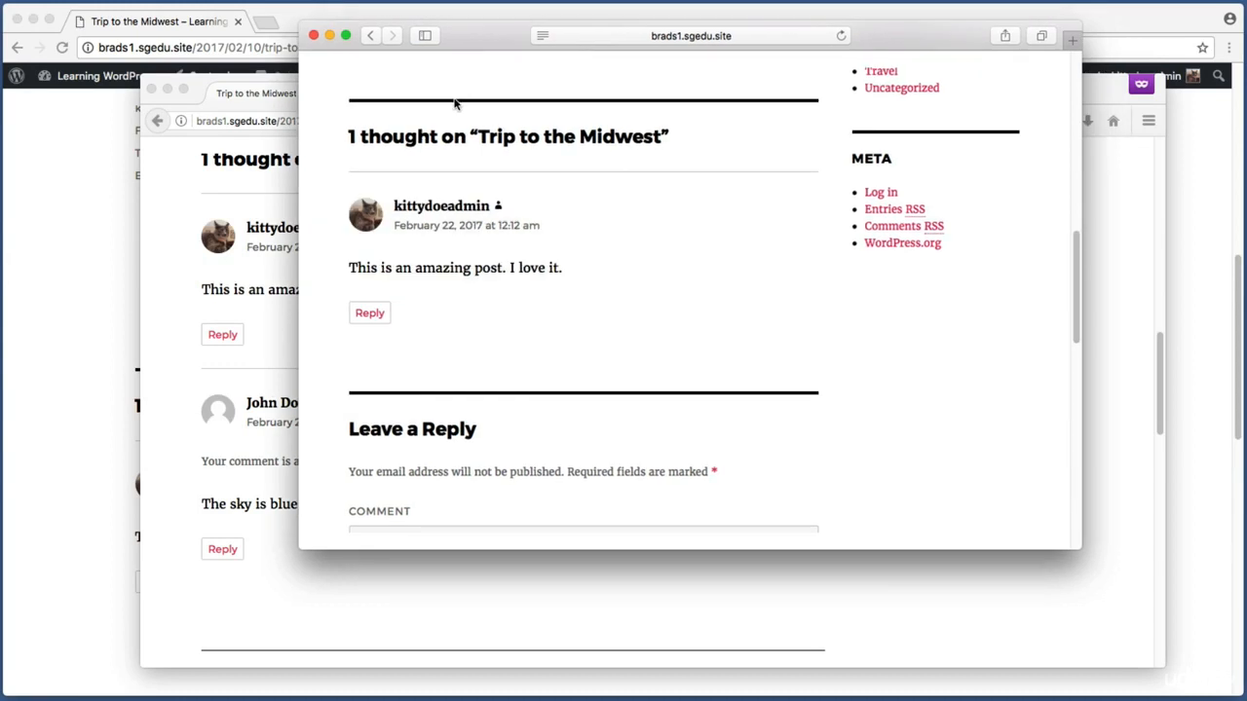
pyautogui.moveTo(478, 36); pyautogui.dragTo(507, 26)
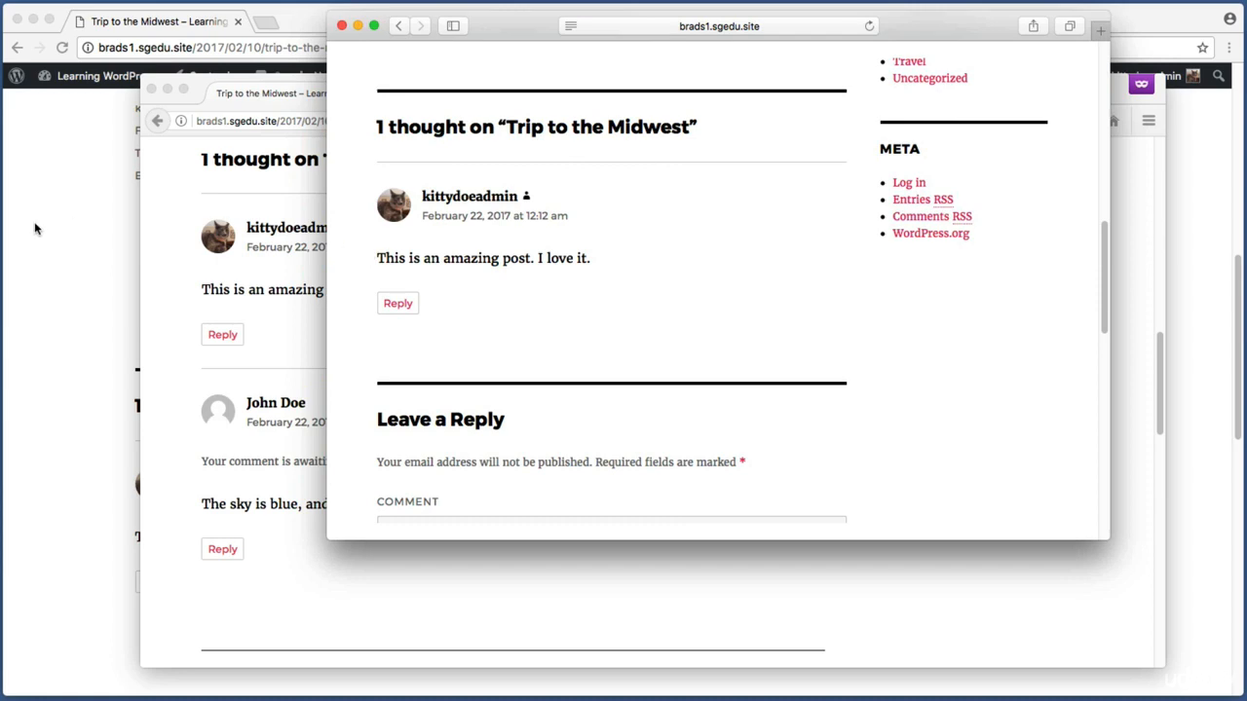
# Switch back to the administrator's Chrome window and open the Comments screen in the WordPress dashboard.
pyautogui.click(65, 153)
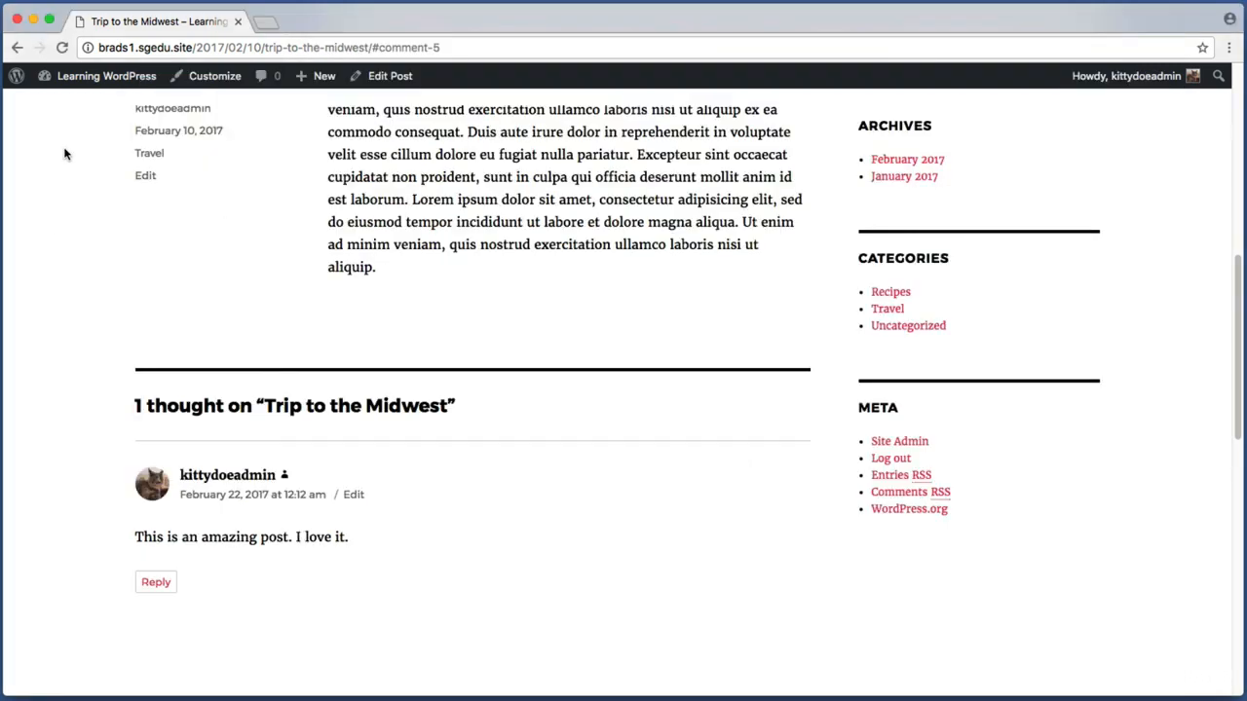
pyautogui.scroll(15, 61, 163)
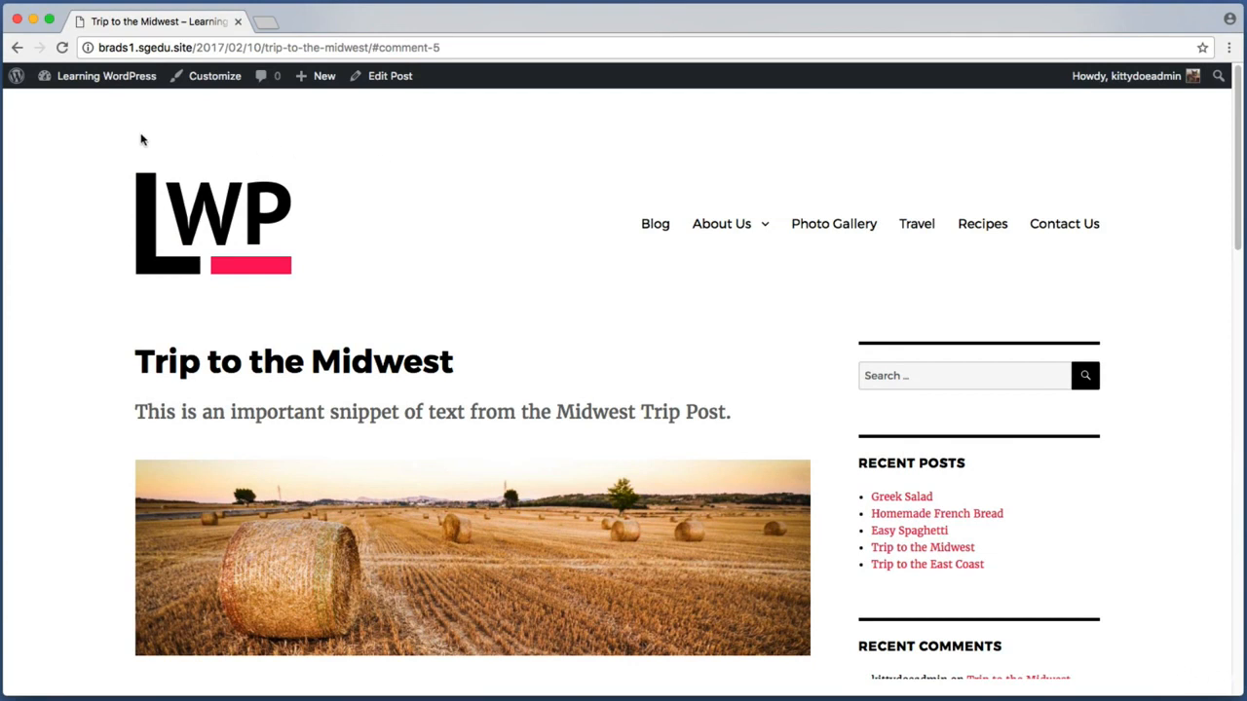
pyautogui.moveTo(101, 90)
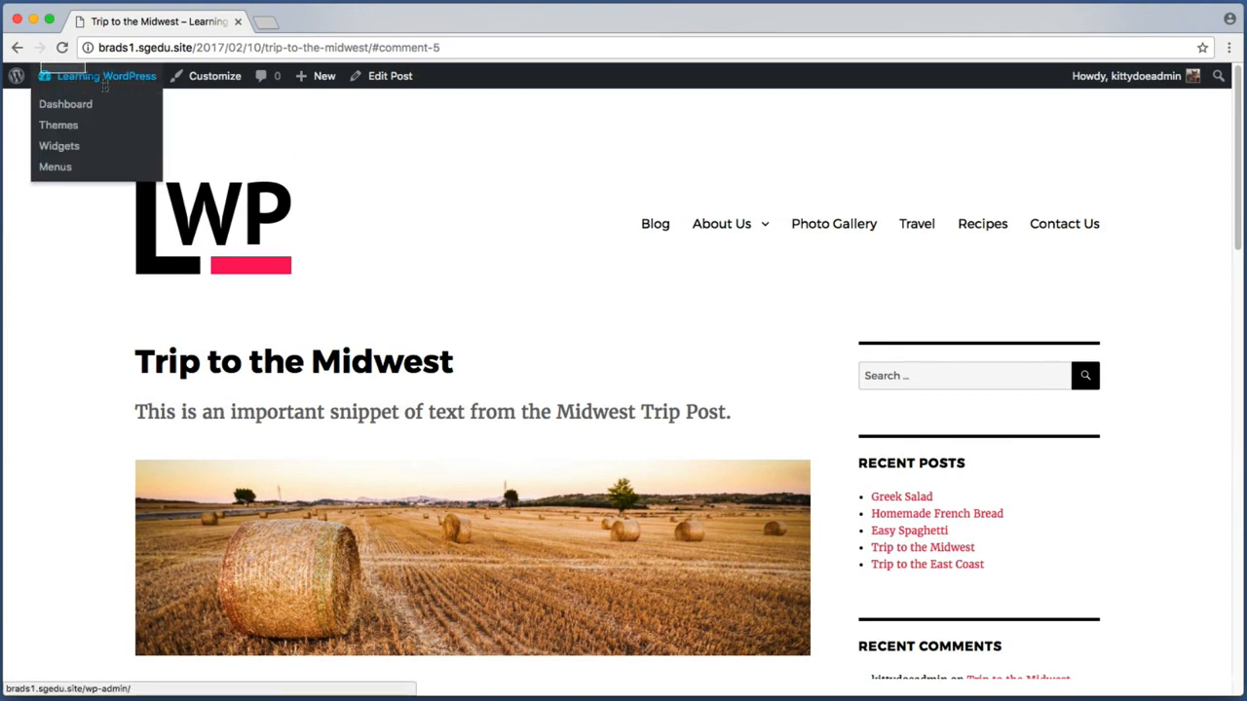
pyautogui.click(144, 80)
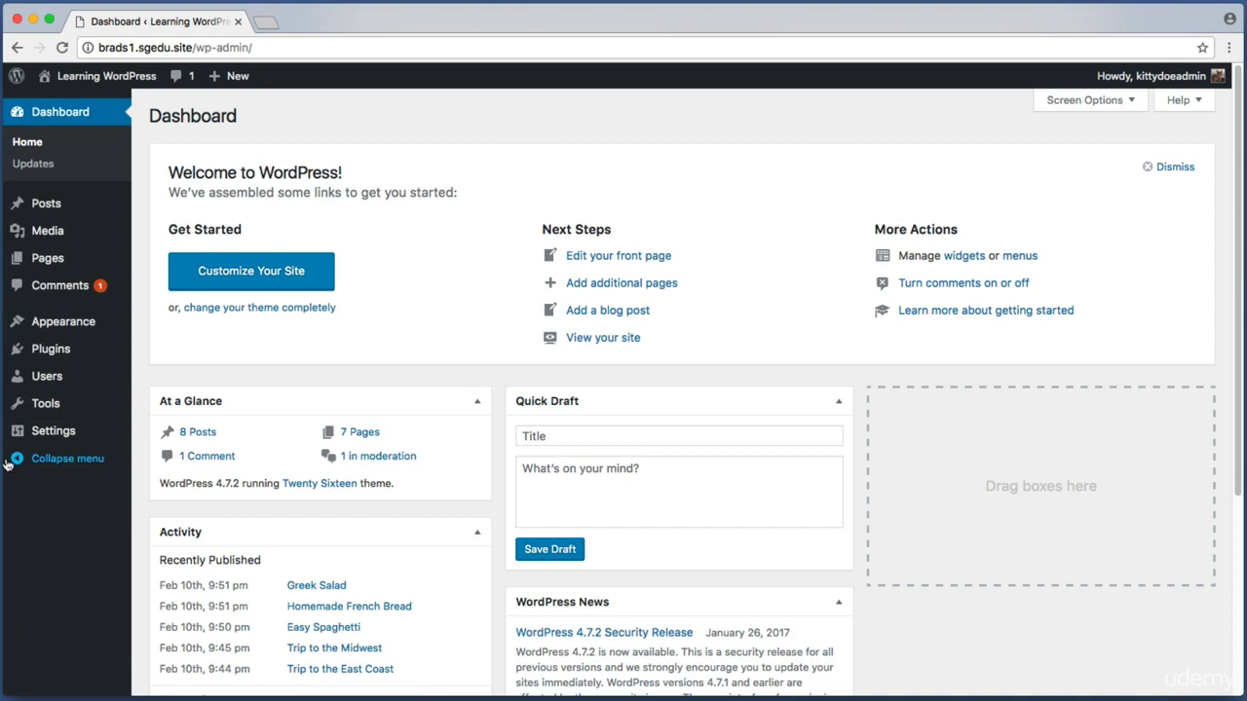
pyautogui.click(54, 292)
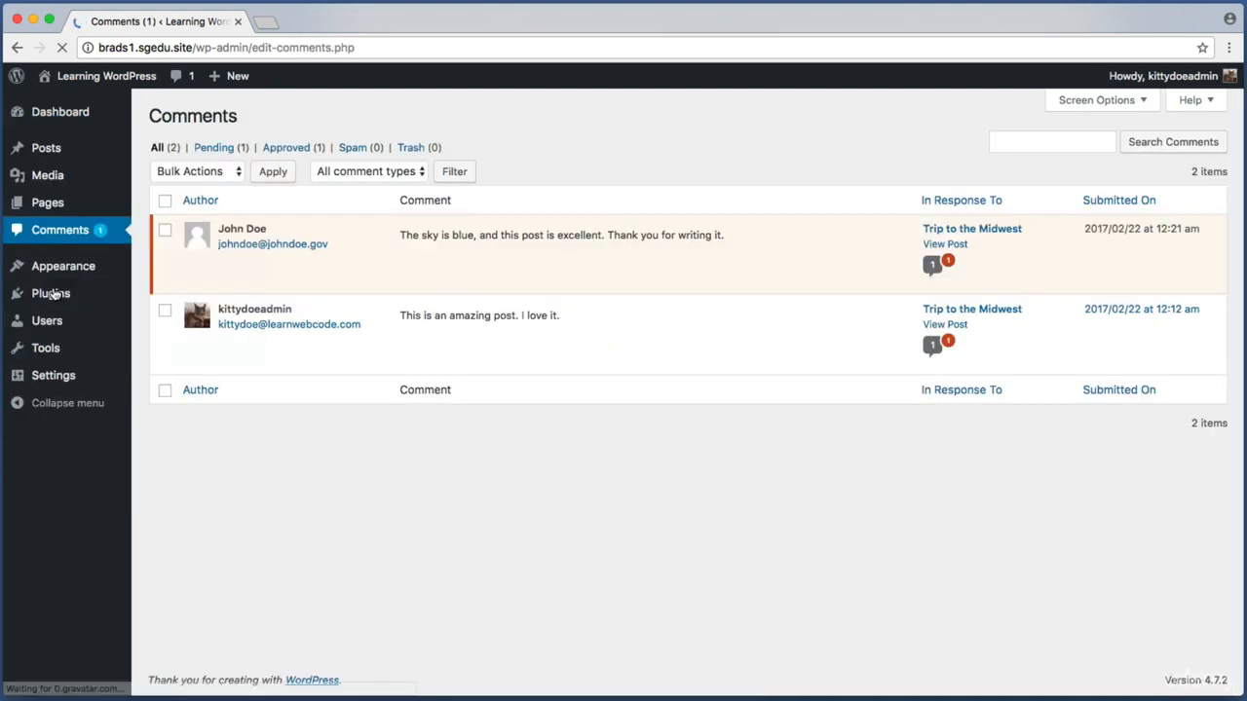
# Examine the comments list and read the text of the visitor's pending comment.
pyautogui.press('shift+super+4')
pyautogui.moveTo(139, 162); pyautogui.dragTo(530, 474)
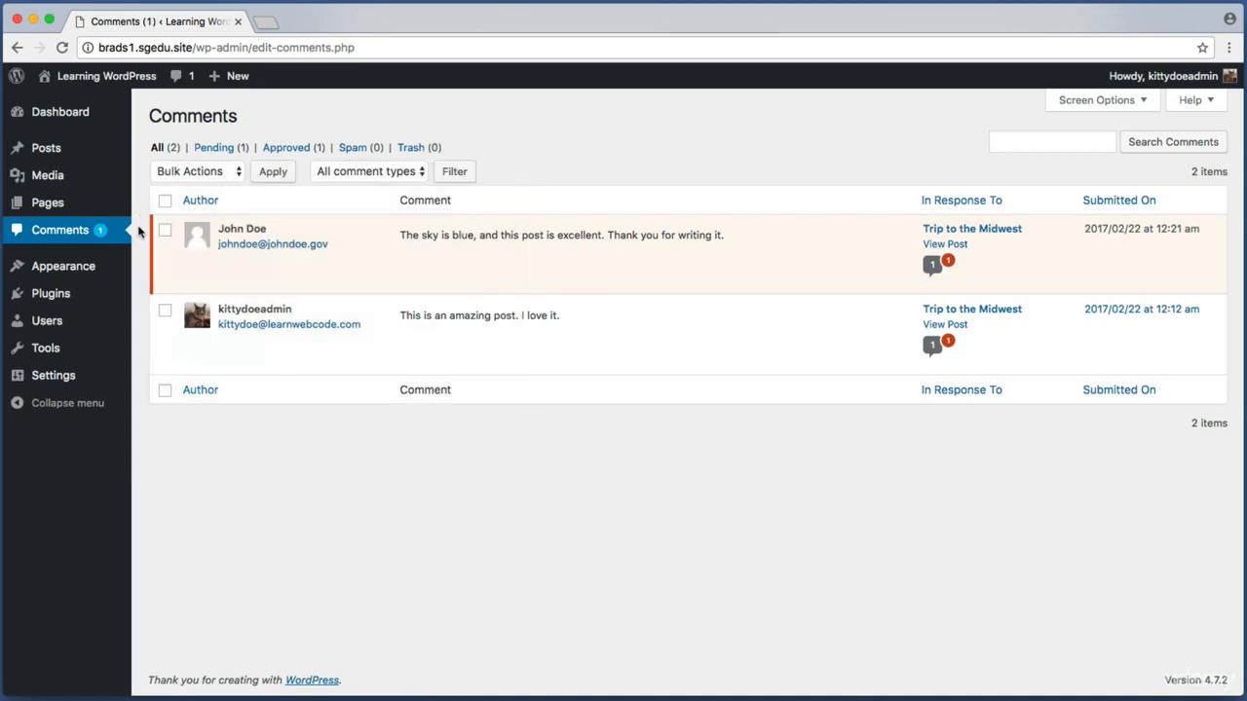
pyautogui.press('shift+super+4')
pyautogui.moveTo(142, 208); pyautogui.dragTo(757, 301)
pyautogui.press('shift+super+4')
pyautogui.moveTo(188, 213); pyautogui.dragTo(719, 235)
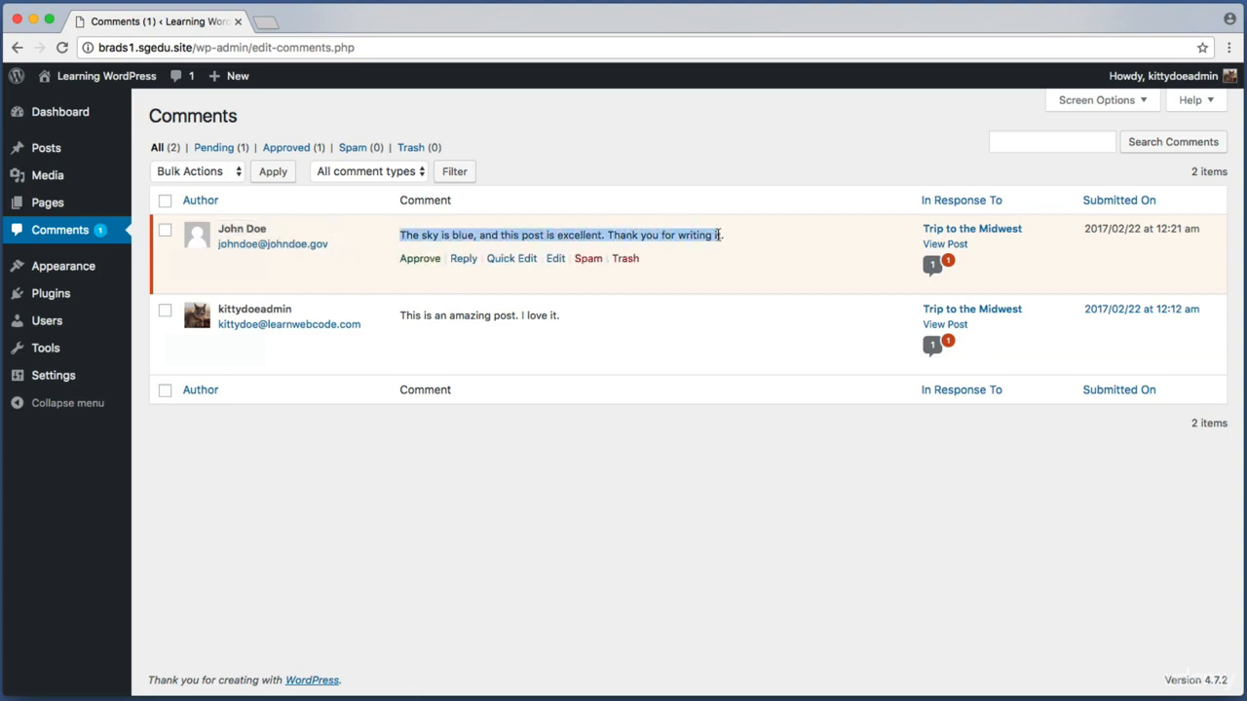
pyautogui.click(362, 224)
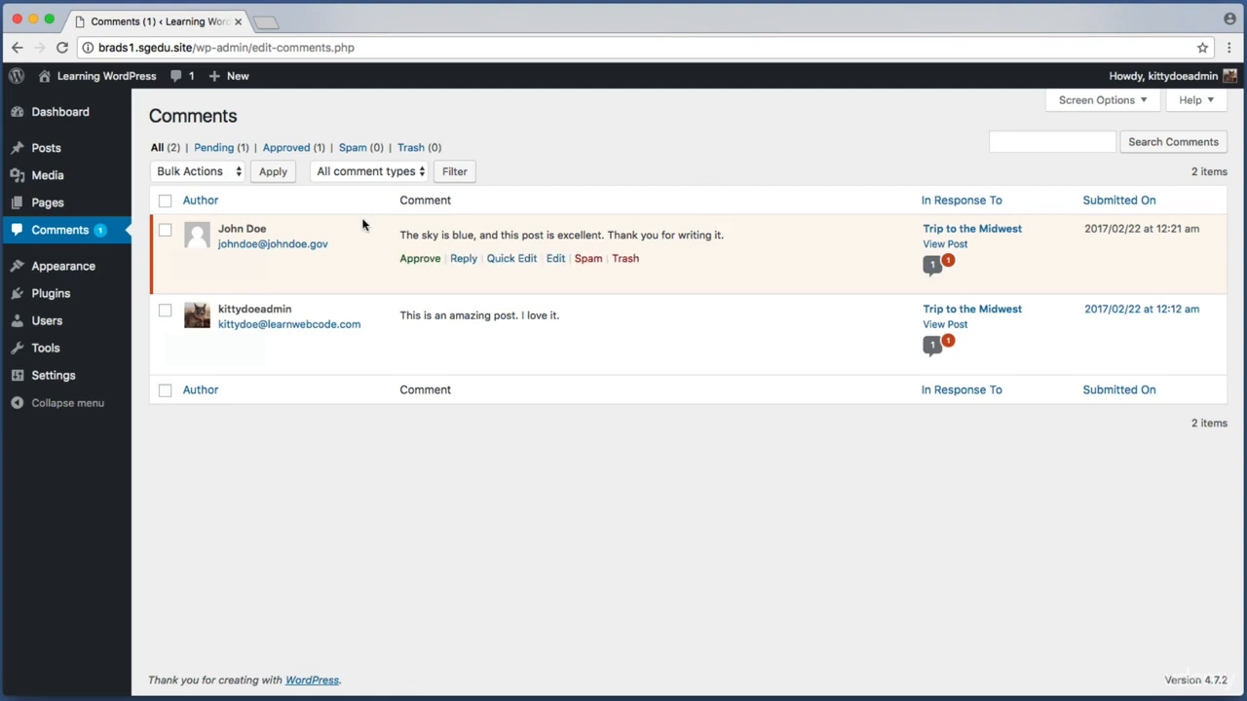
# Review the moderation actions available for the visitor's pending comment, including Approve, Spam and Trash.
pyautogui.press('super+shift+4')
pyautogui.moveTo(156, 215); pyautogui.dragTo(1161, 293)
pyautogui.press('super+shift+4')
pyautogui.moveTo(382, 246); pyautogui.dragTo(687, 288)
pyautogui.press('super+shift+4')
pyautogui.moveTo(387, 248); pyautogui.dragTo(452, 274)
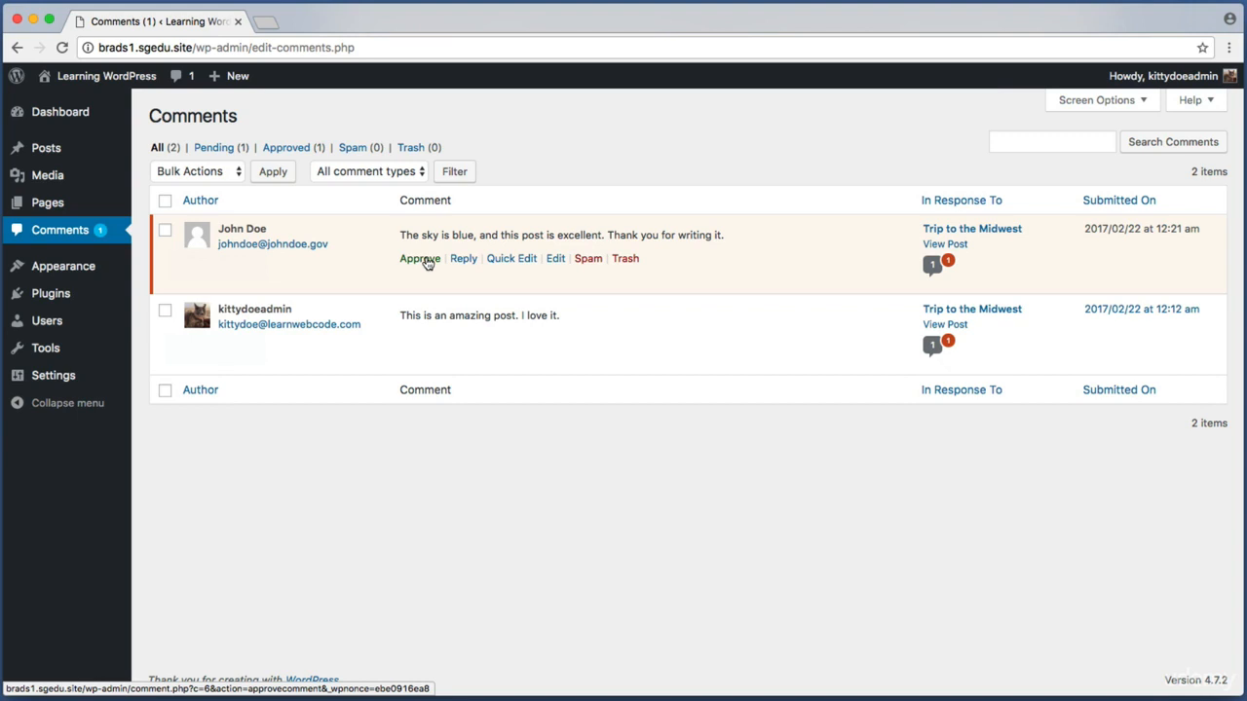
pyautogui.press('super+shift+4')
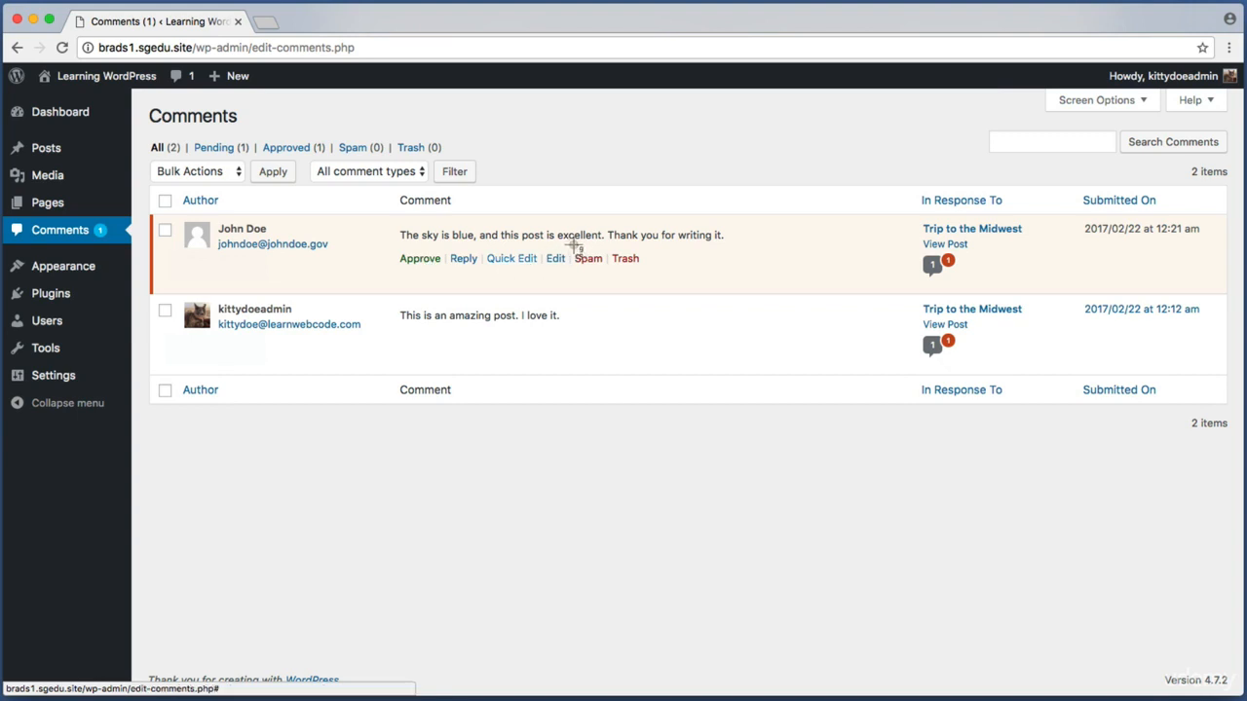
pyautogui.moveTo(569, 244); pyautogui.dragTo(654, 278)
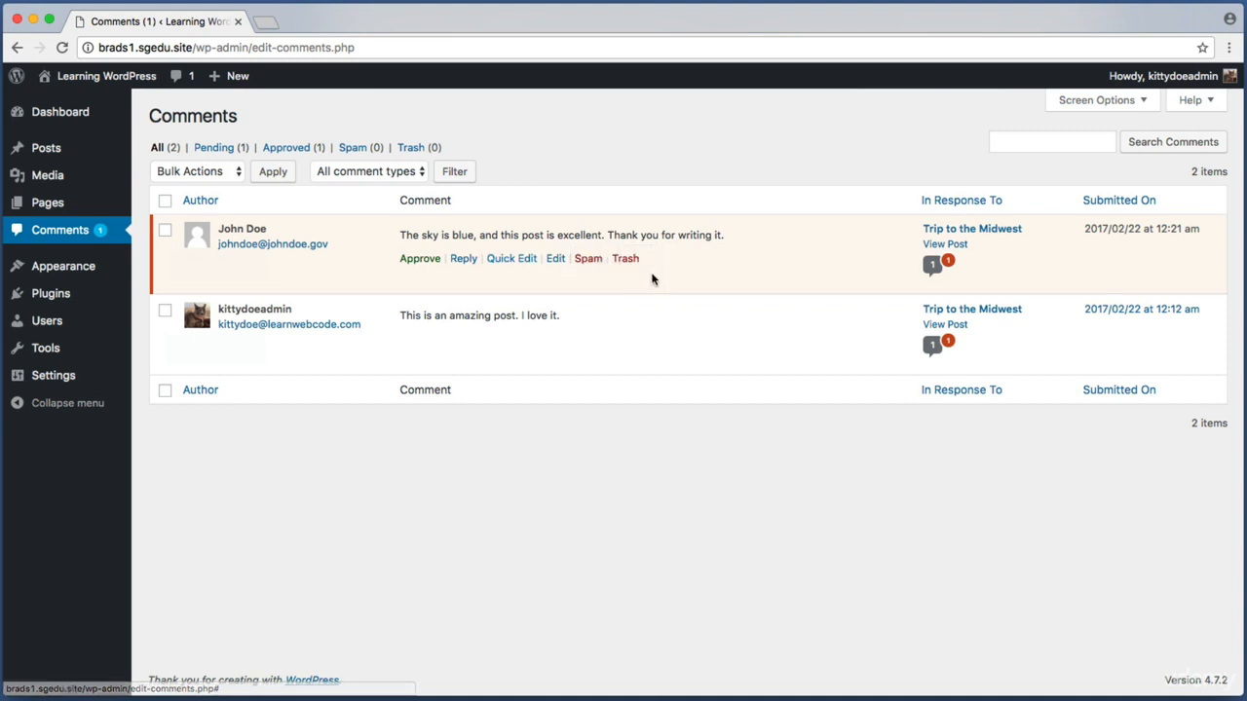
# Approve the visitor's pending comment on the "Trip to the Midwest" post.
pyautogui.press('super+shift+4')
pyautogui.moveTo(399, 255); pyautogui.dragTo(435, 270)
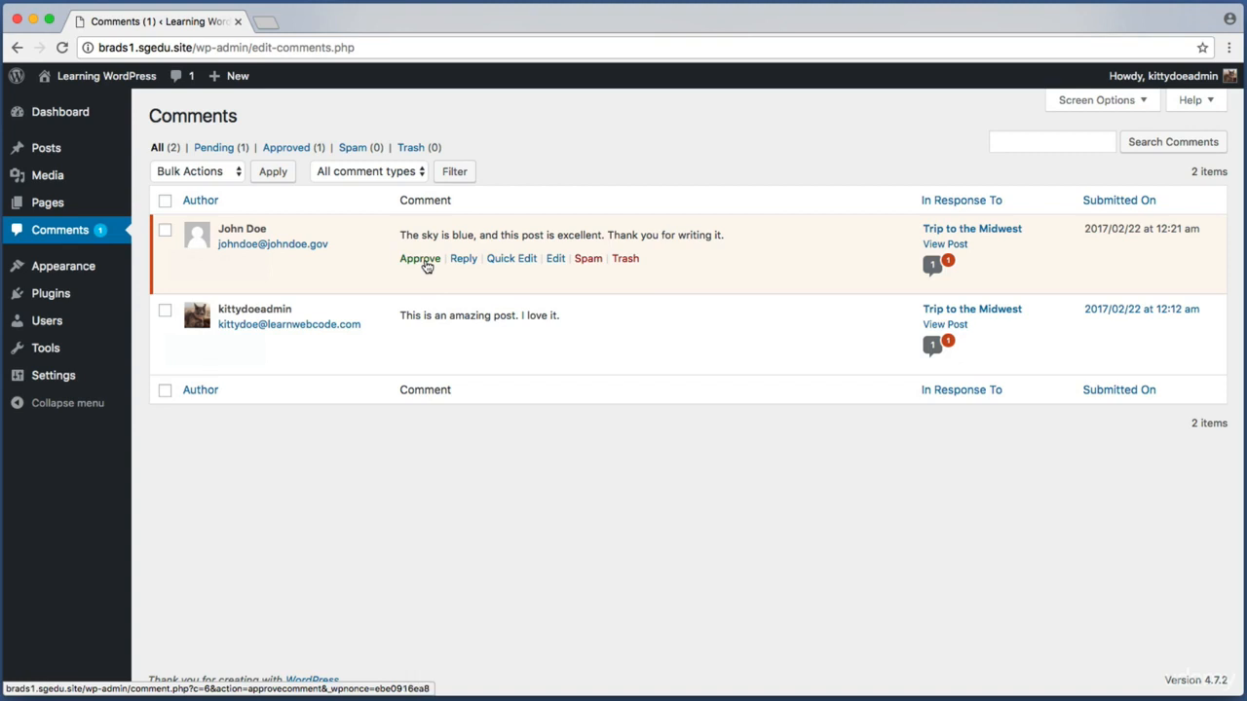
pyautogui.click(424, 263)
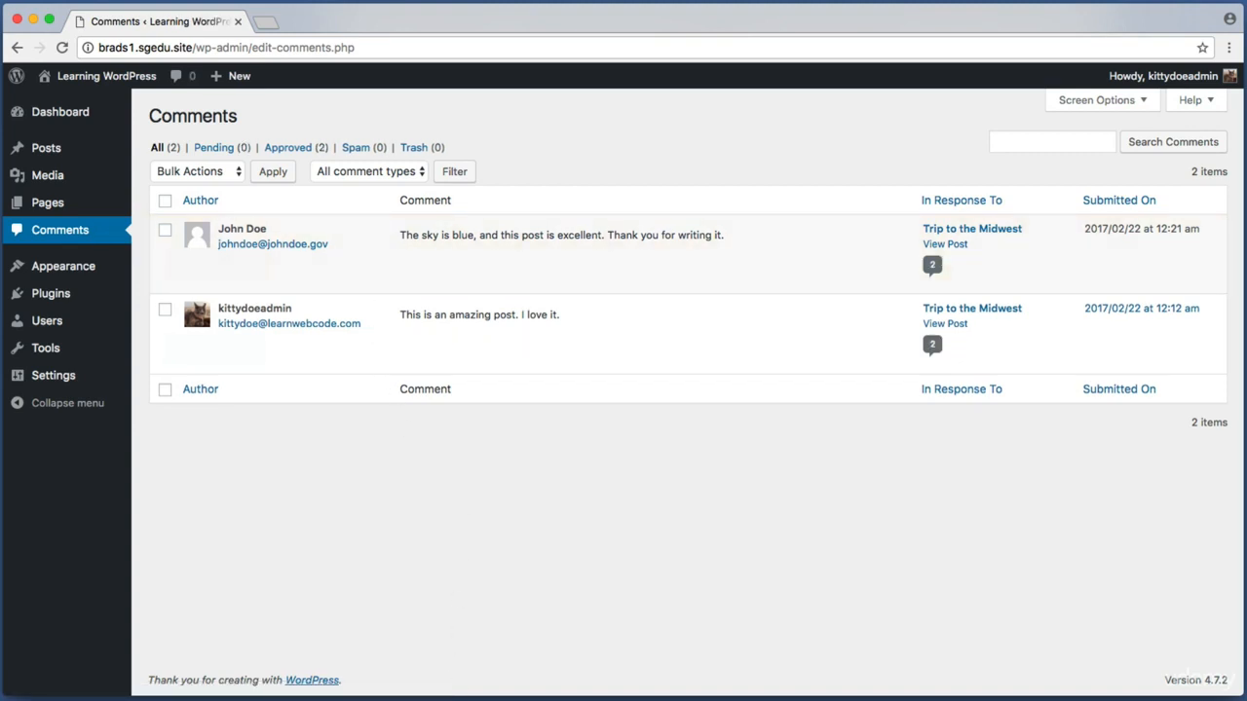
# Switch to the logged-out Safari window and reload the "Trip to the Midwest" post.
pyautogui.press('super+Tab')
pyautogui.moveTo(917, 30); pyautogui.dragTo(897, 35)
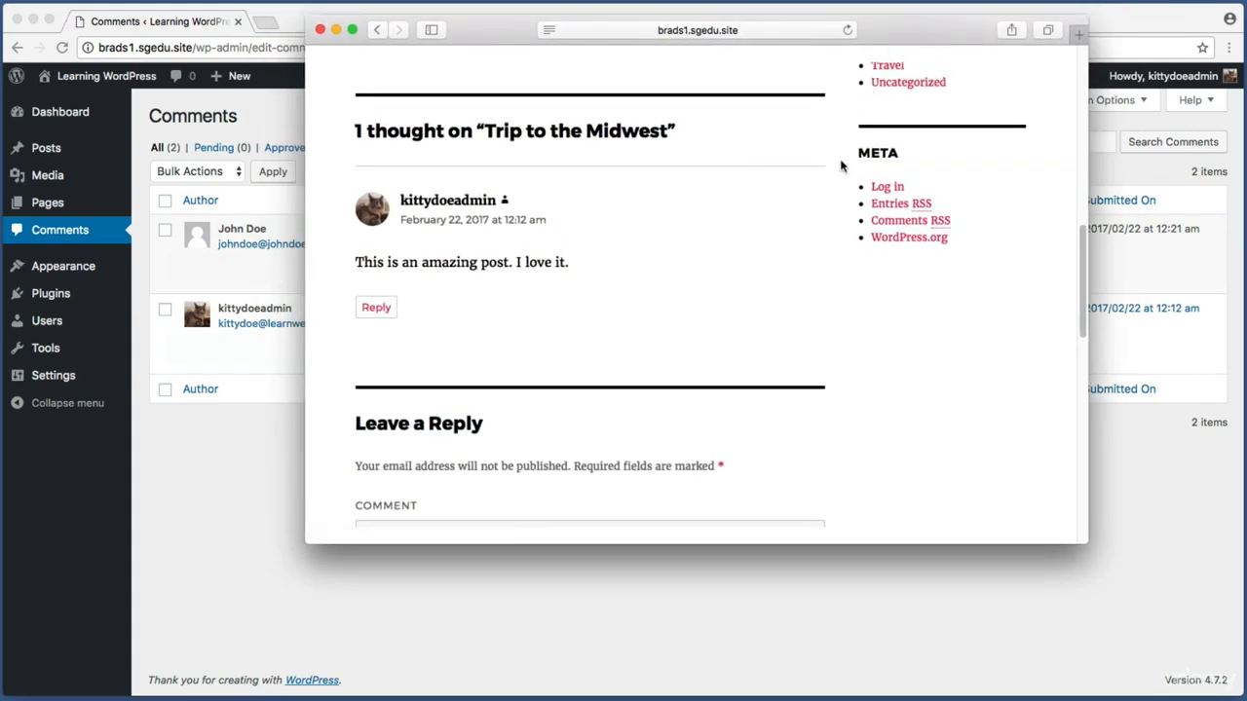
pyautogui.scroll(2, 842, 167)
pyautogui.scroll(6, 842, 166)
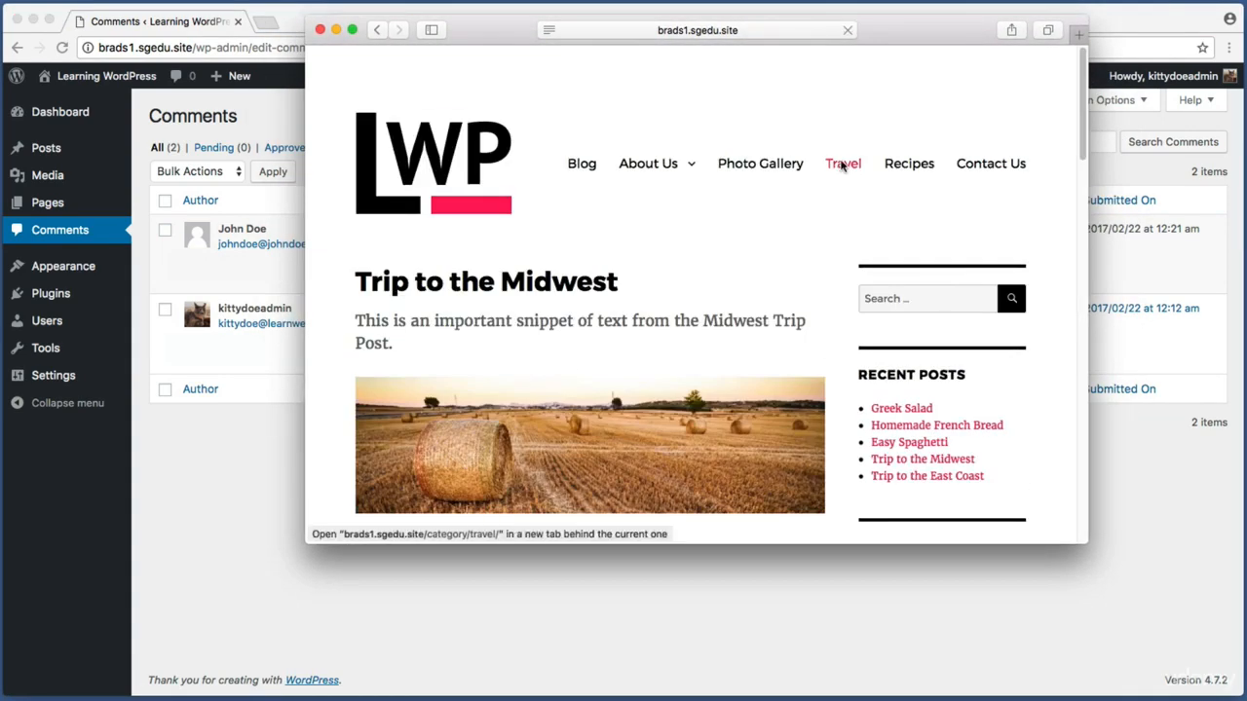
pyautogui.click(842, 164)
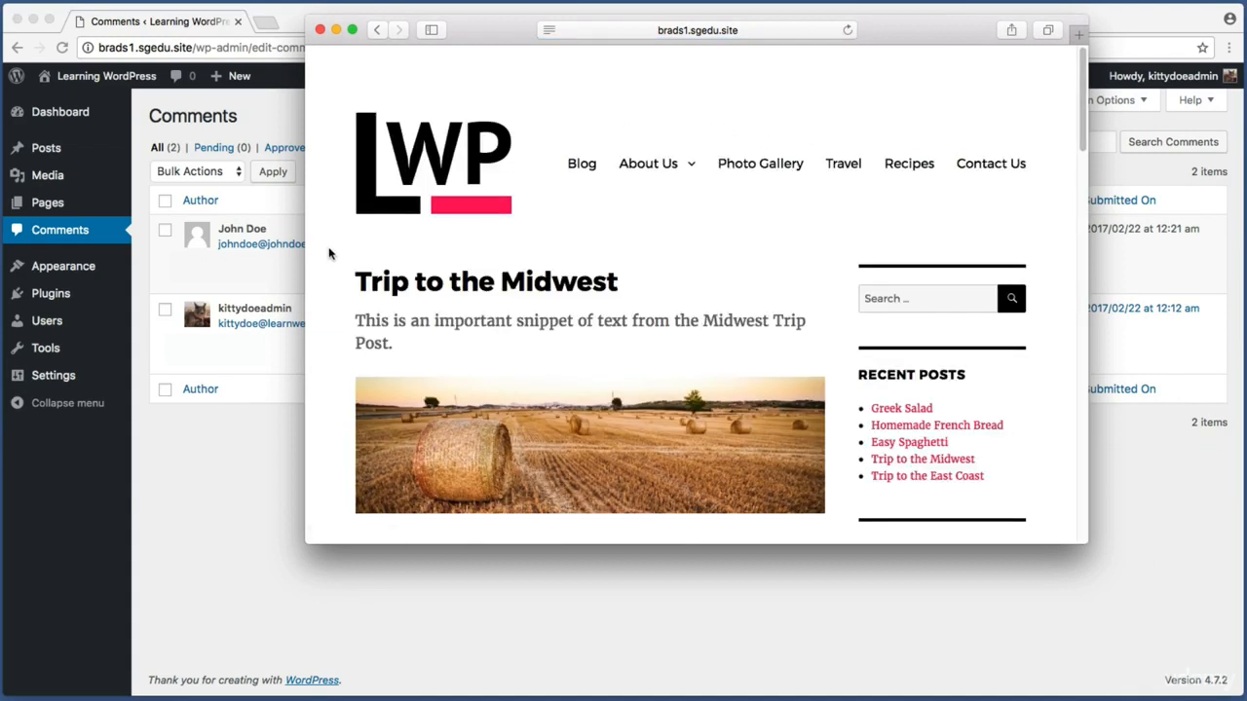
# Check the reloaded post's comment section for the administrator's comment and the approved visitor comment.
pyautogui.press('super+shift+4')
pyautogui.moveTo(330, 235); pyautogui.dragTo(637, 357)
pyautogui.scroll(-5, 336, 282)
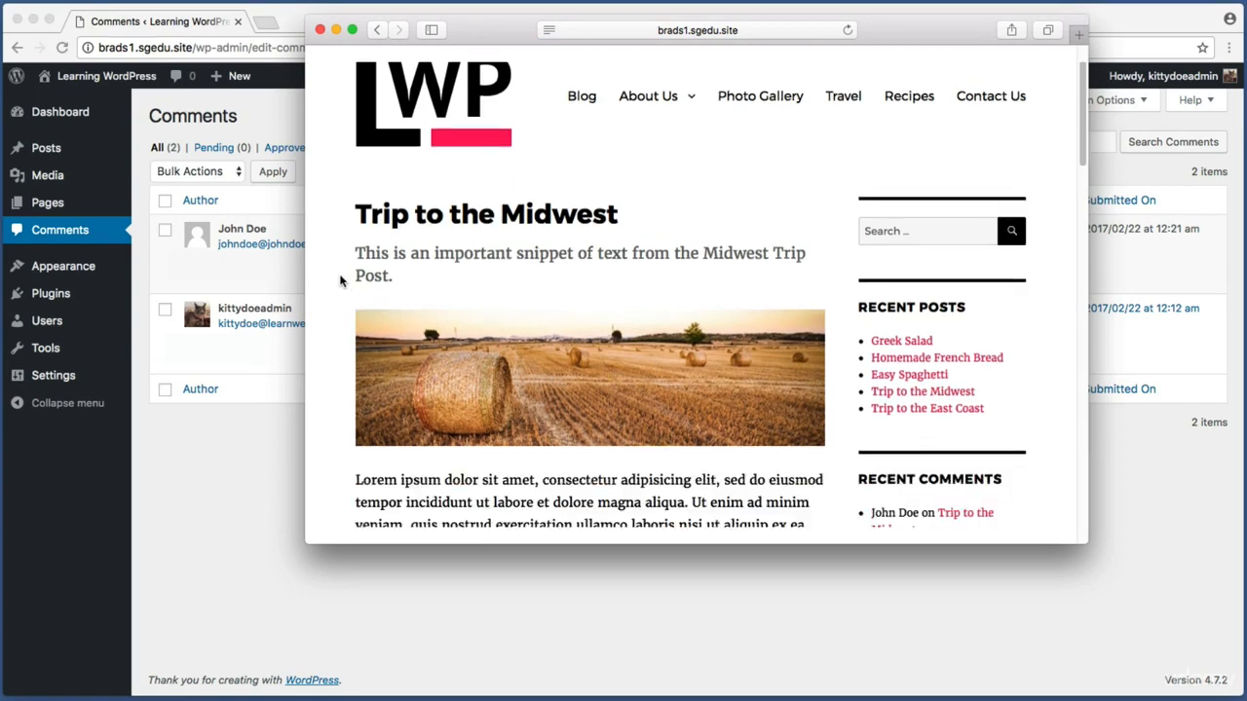
pyautogui.scroll(-10, 340, 281)
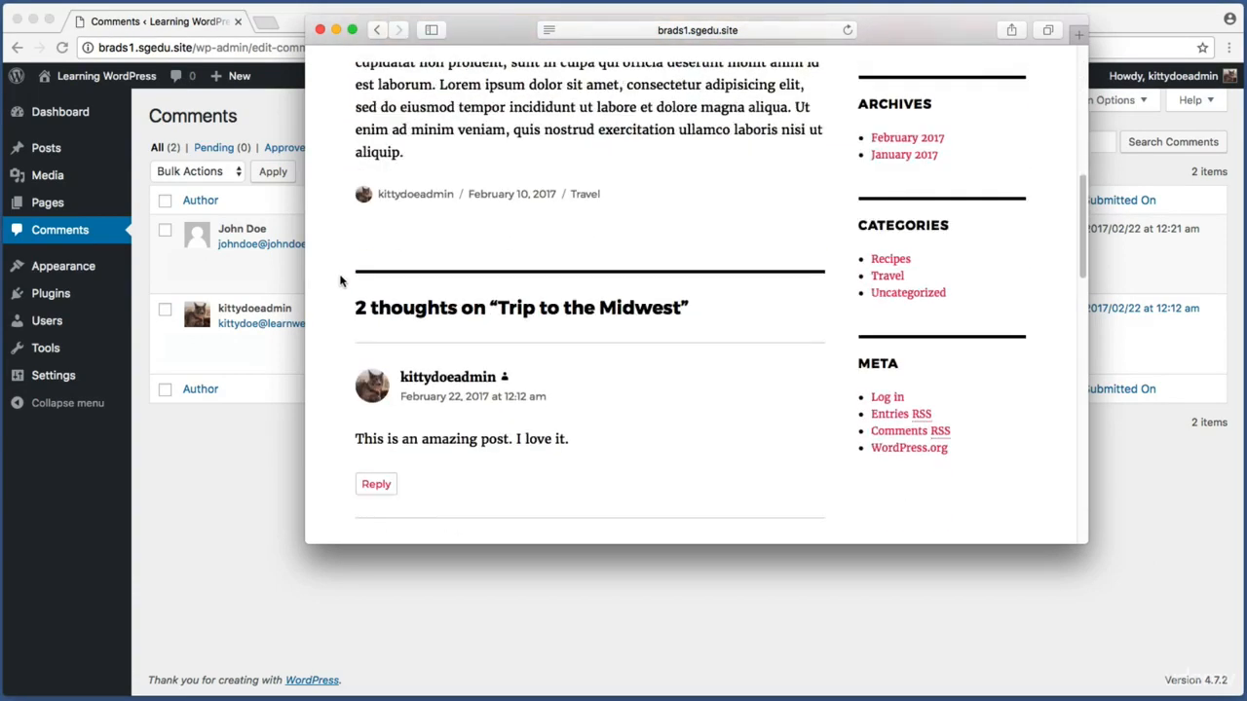
pyautogui.press('super+shift+4')
pyautogui.moveTo(337, 263); pyautogui.dragTo(718, 315)
pyautogui.scroll(-3, 712, 308)
pyautogui.press('super+shift+4')
pyautogui.moveTo(327, 203); pyautogui.dragTo(629, 322)
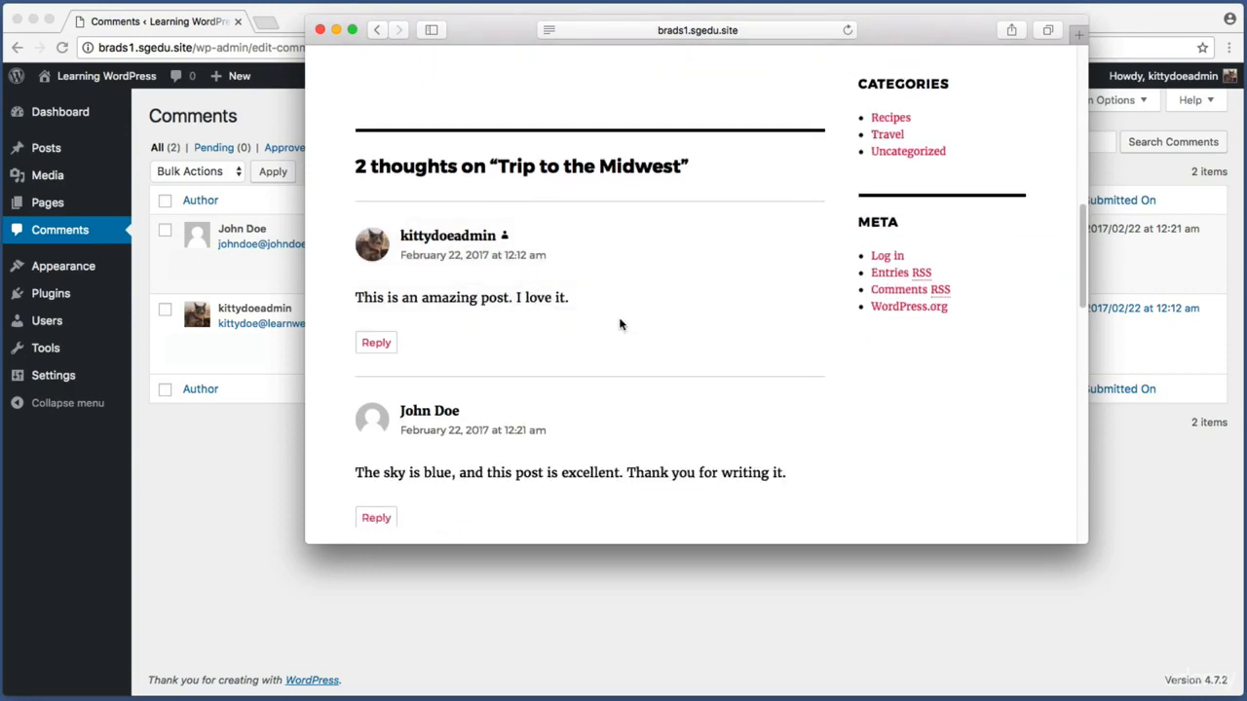
pyautogui.scroll(-2, 529, 313)
pyautogui.press('super+shift+4')
pyautogui.moveTo(326, 312); pyautogui.dragTo(871, 483)
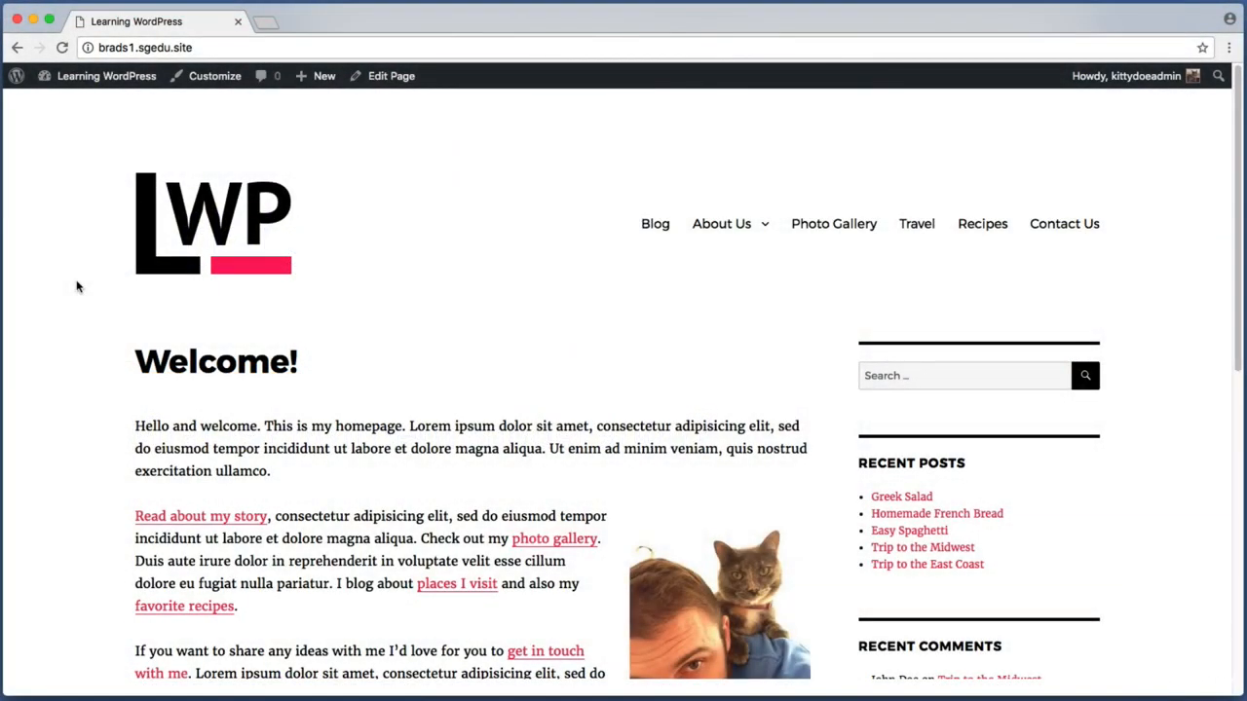
# Open the "Trip to the East Coast" post from the site's Travel category page.
pyautogui.click(916, 225)
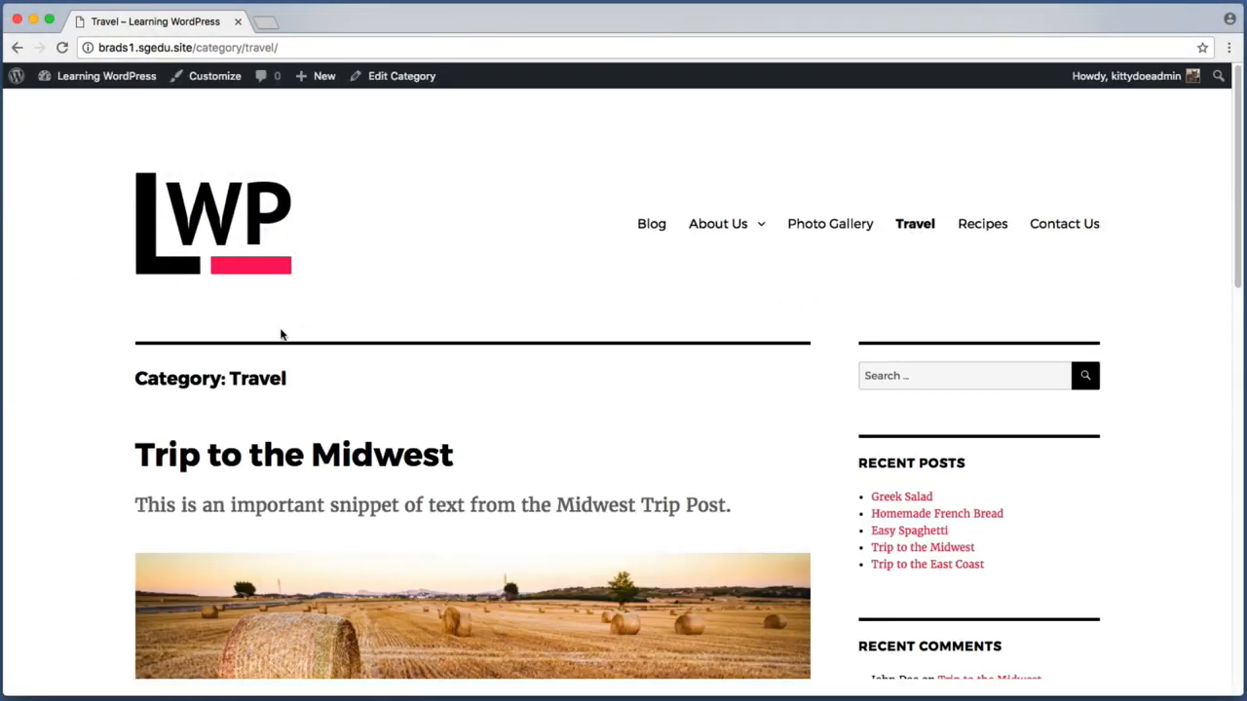
pyautogui.scroll(-2, 93, 368)
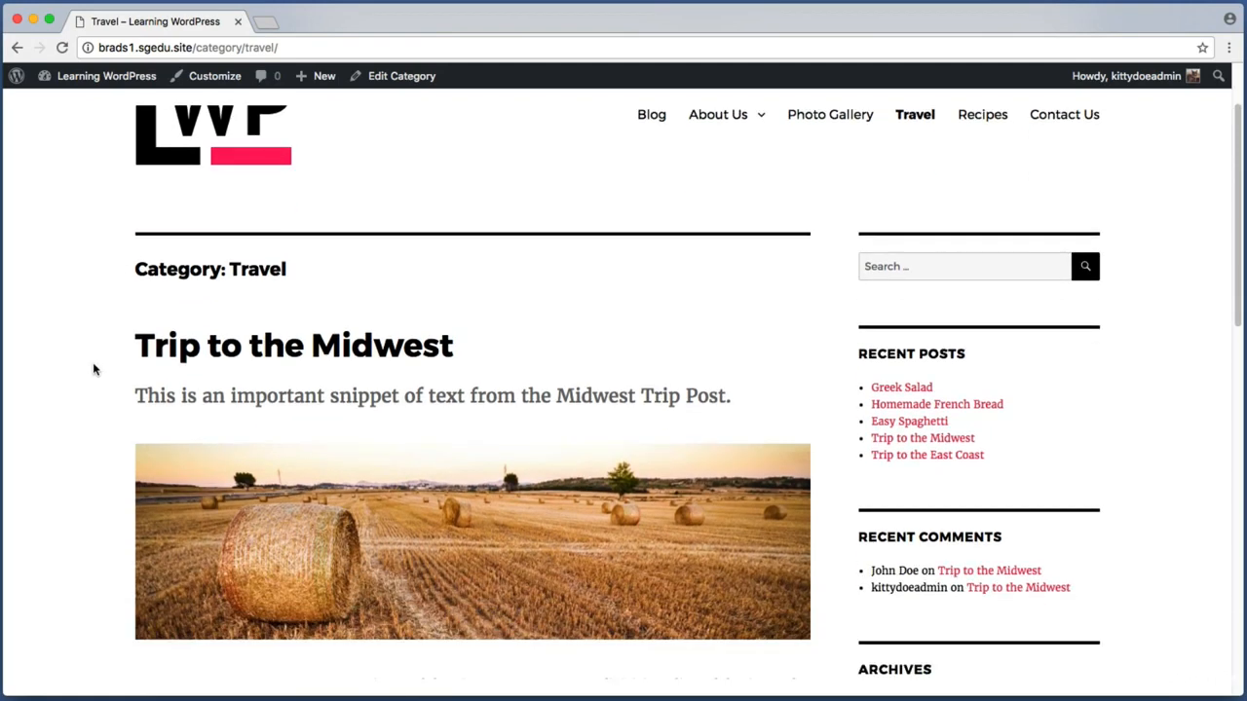
pyautogui.scroll(-5, 103, 370)
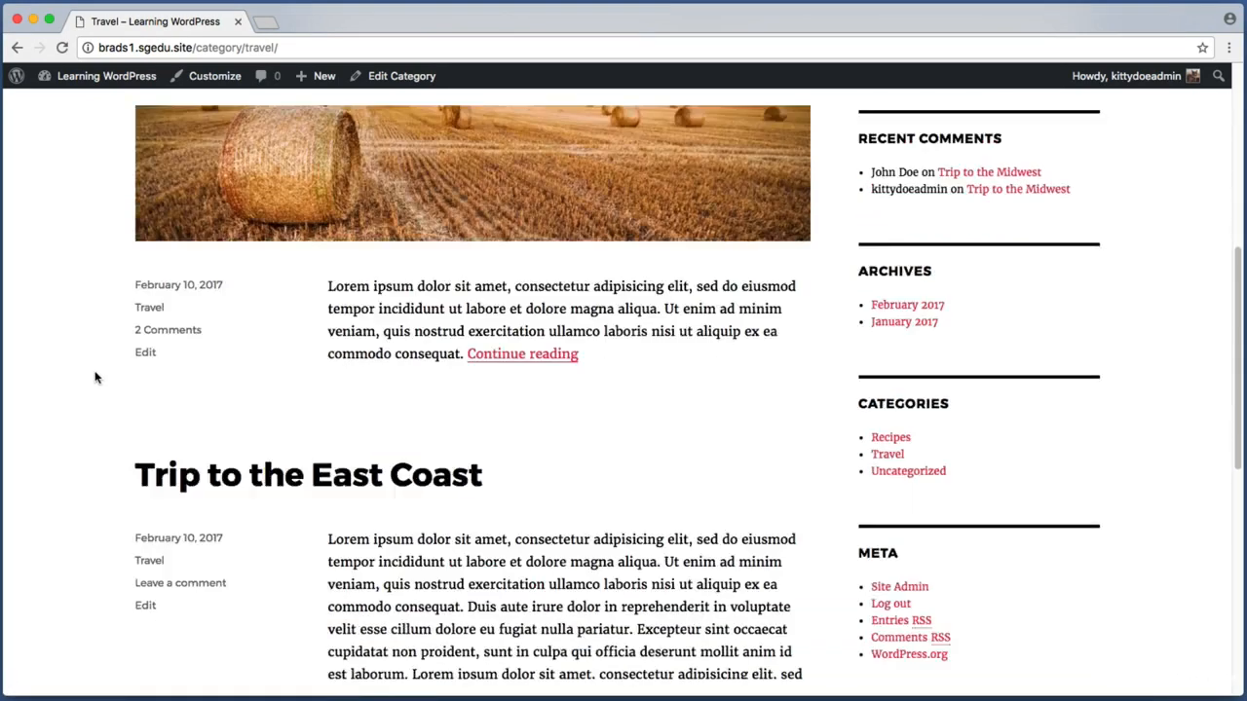
pyautogui.scroll(-2, 94, 377)
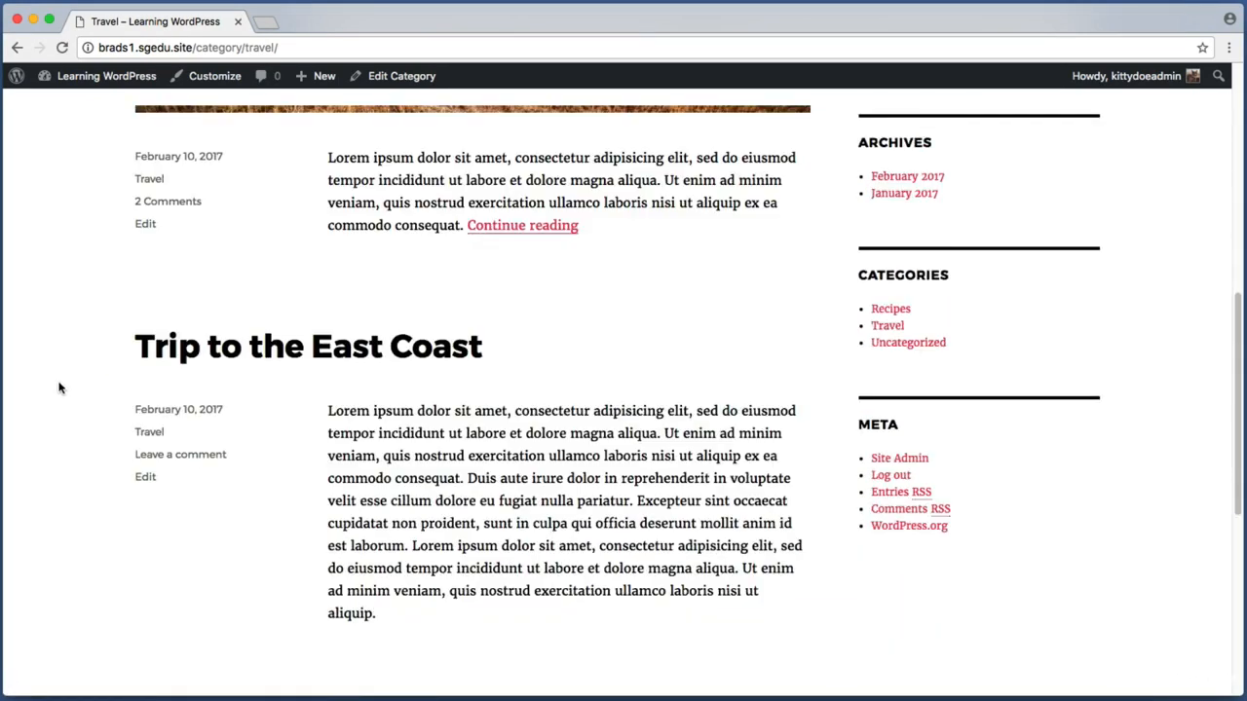
pyautogui.click(201, 360)
# Examine the "Trip to the East Coast" post's Leave a Reply form and its title.
pyautogui.scroll(-3, 60, 337)
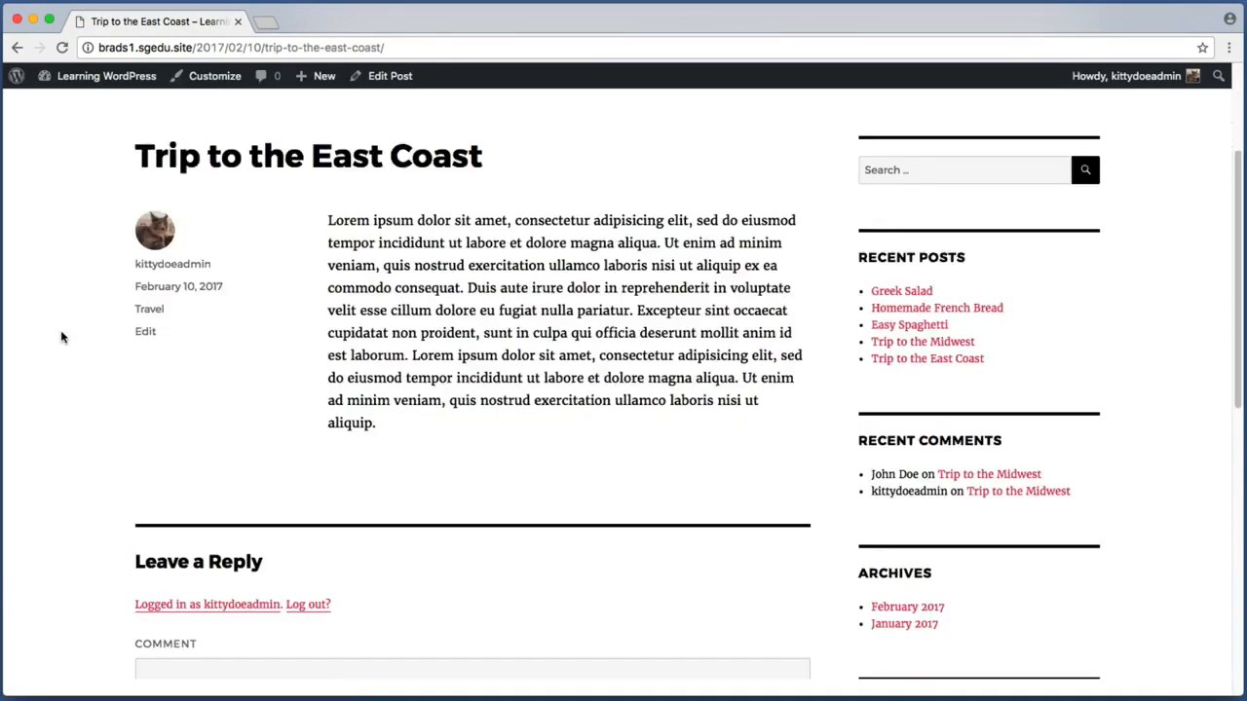
pyautogui.scroll(-5, 60, 337)
pyautogui.press('super+shift+4')
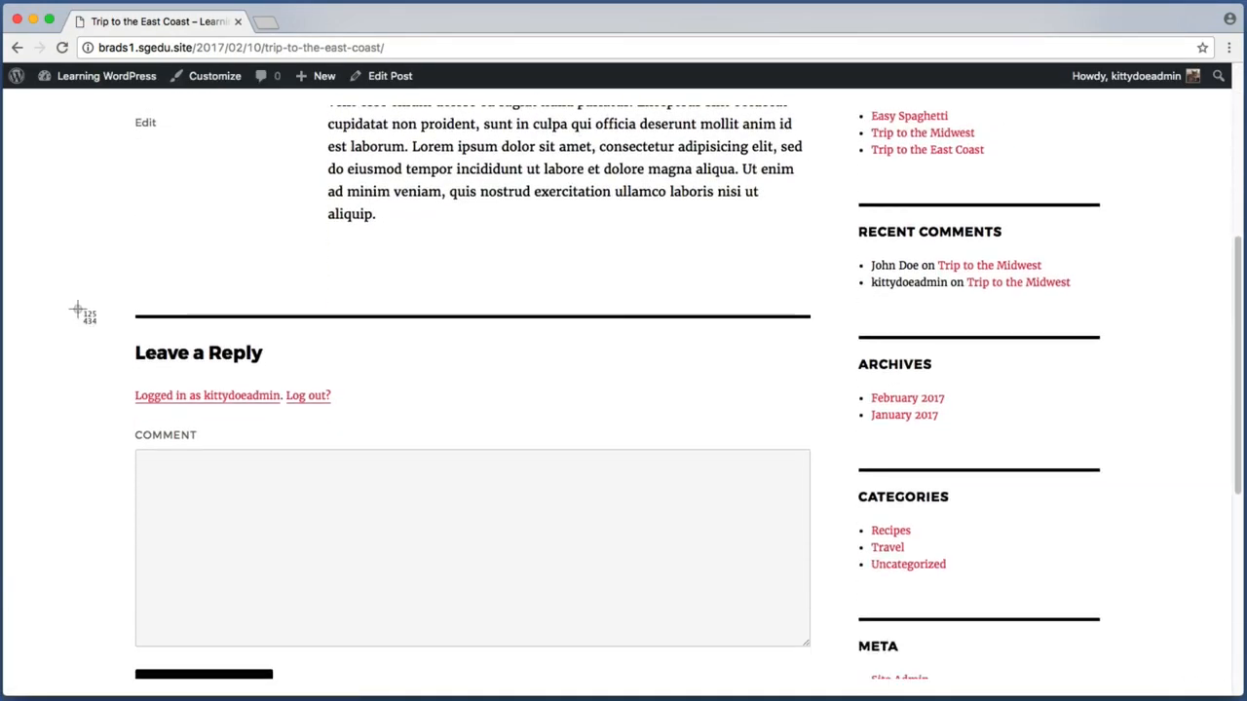
pyautogui.moveTo(77, 310); pyautogui.dragTo(750, 670)
pyautogui.scroll(-2, 639, 568)
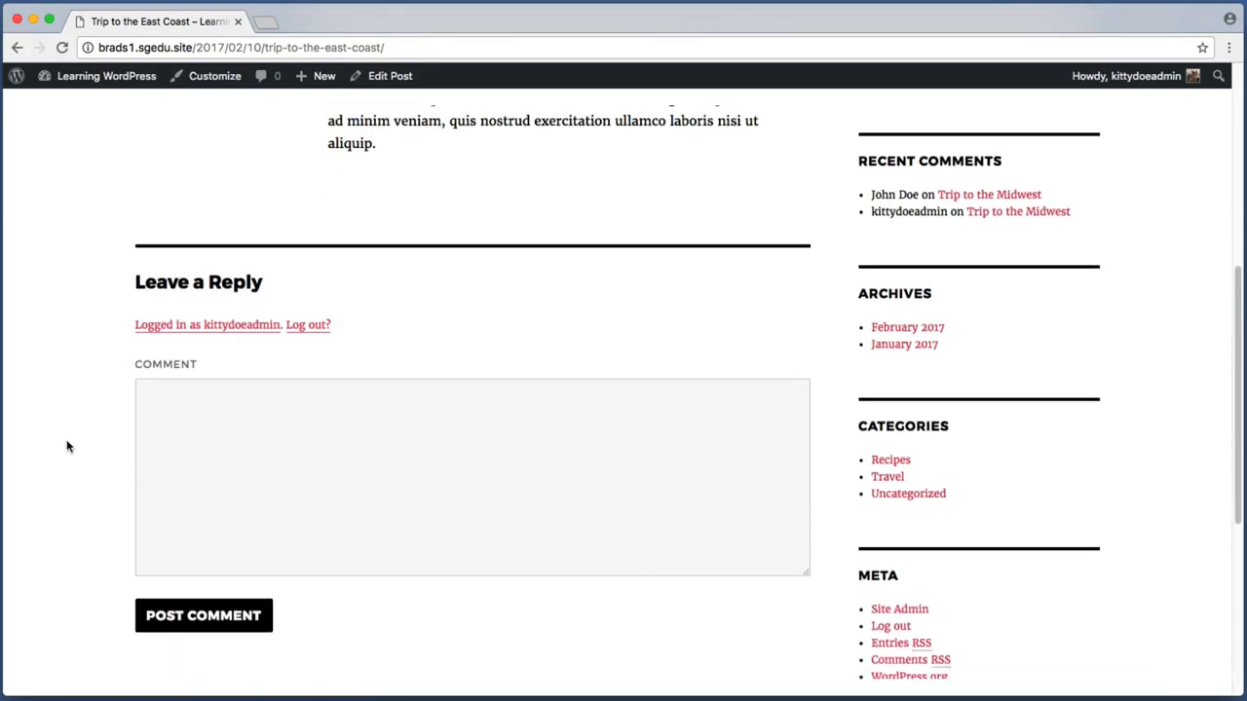
pyautogui.scroll(7, 66, 446)
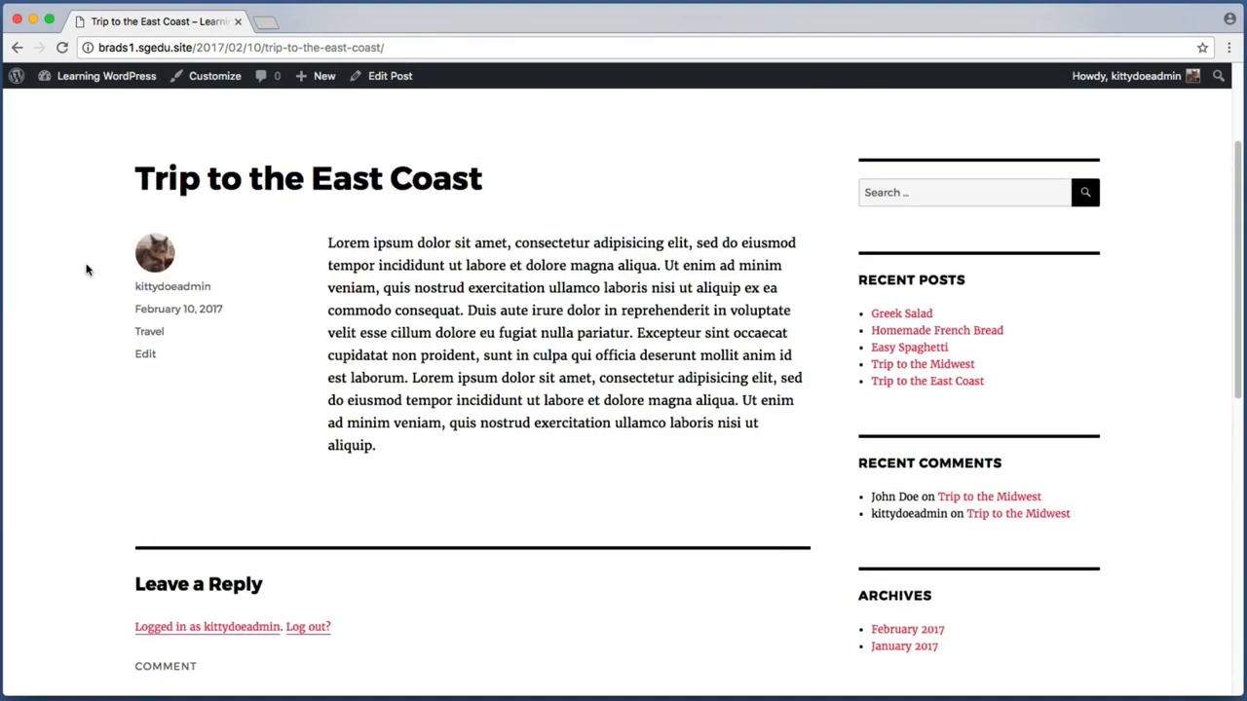
pyautogui.press('super+shift+4')
pyautogui.moveTo(107, 147); pyautogui.dragTo(533, 208)
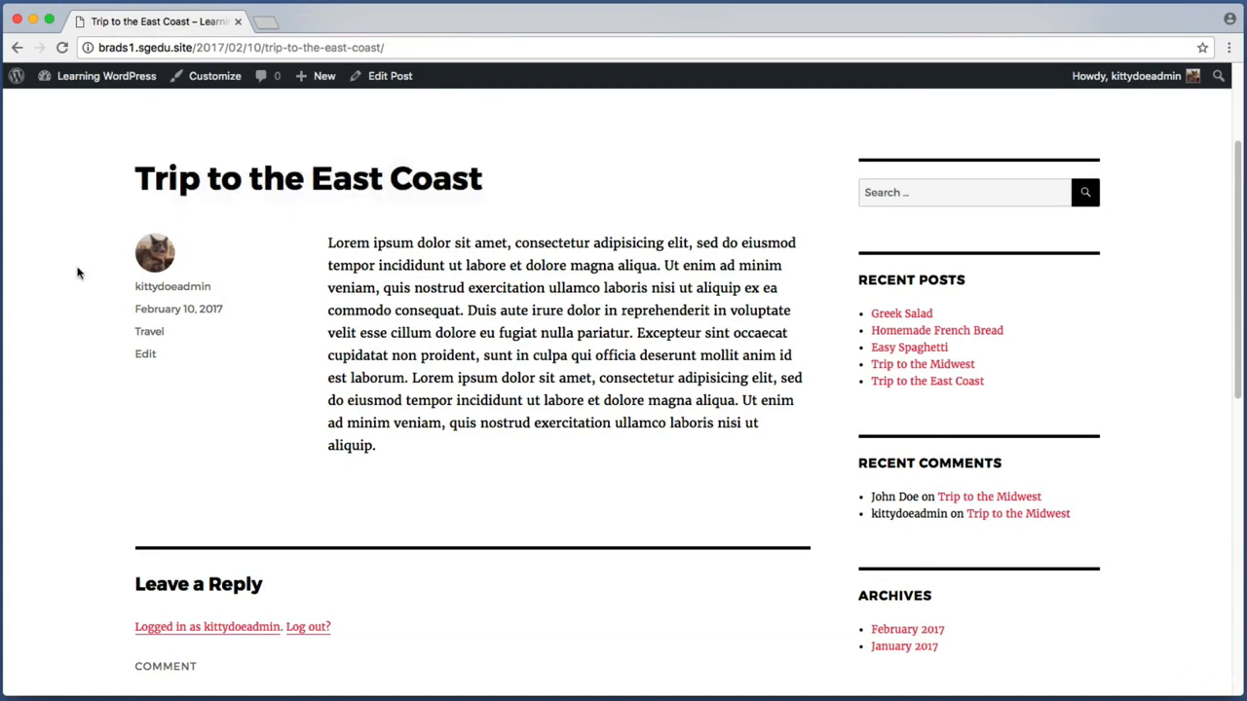
# Go to the dashboard's list of posts and open "Trip to the East Coast" for editing.
pyautogui.click(99, 82)
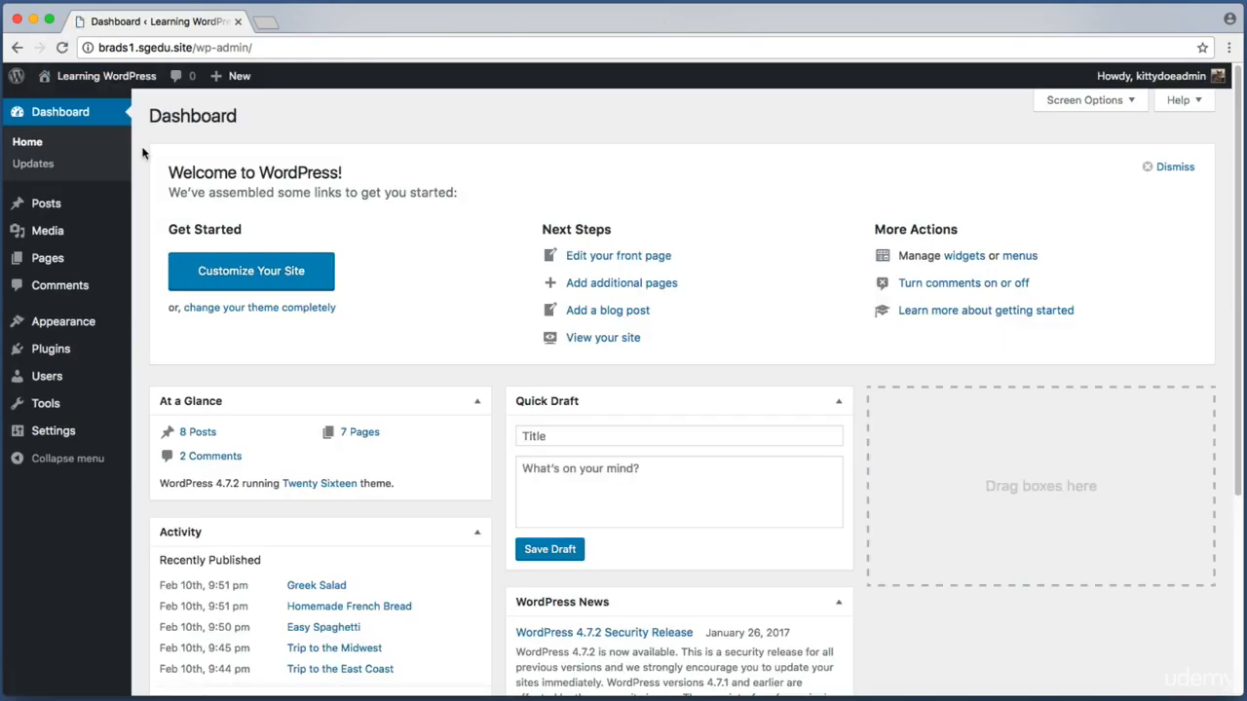
pyautogui.click(54, 203)
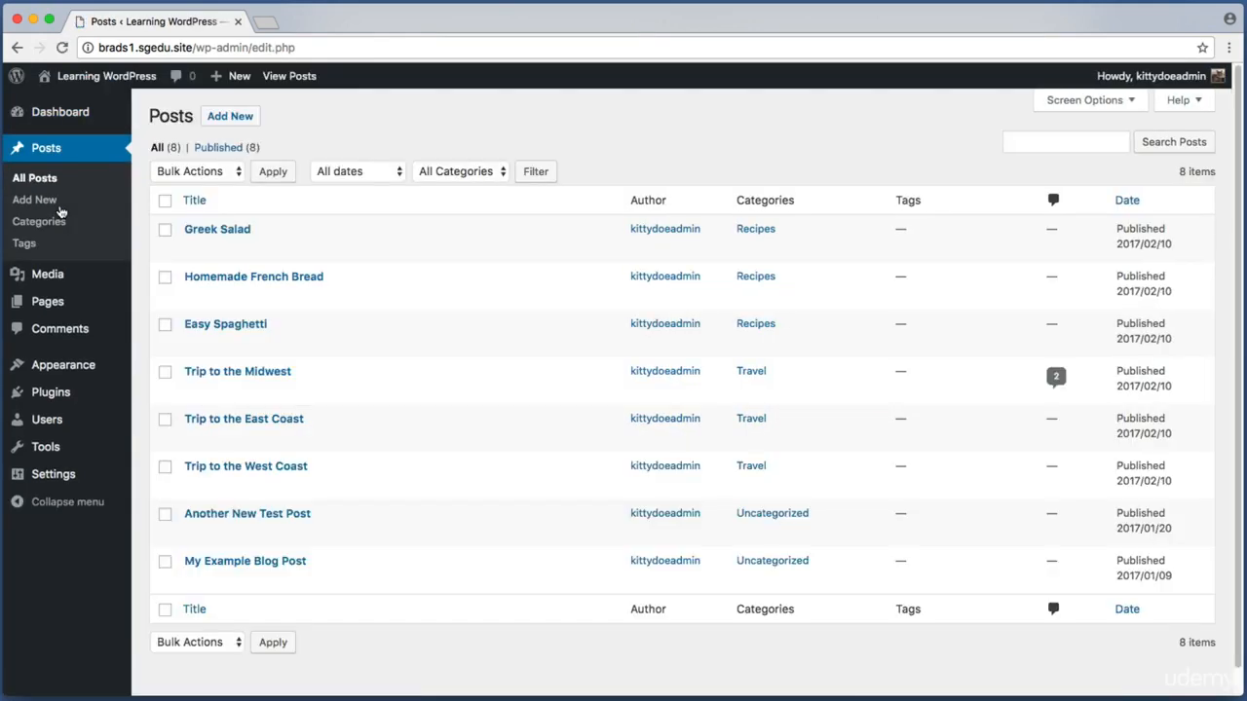
pyautogui.press('super+shift+4')
pyautogui.moveTo(165, 405); pyautogui.dragTo(351, 433)
pyautogui.click(299, 423)
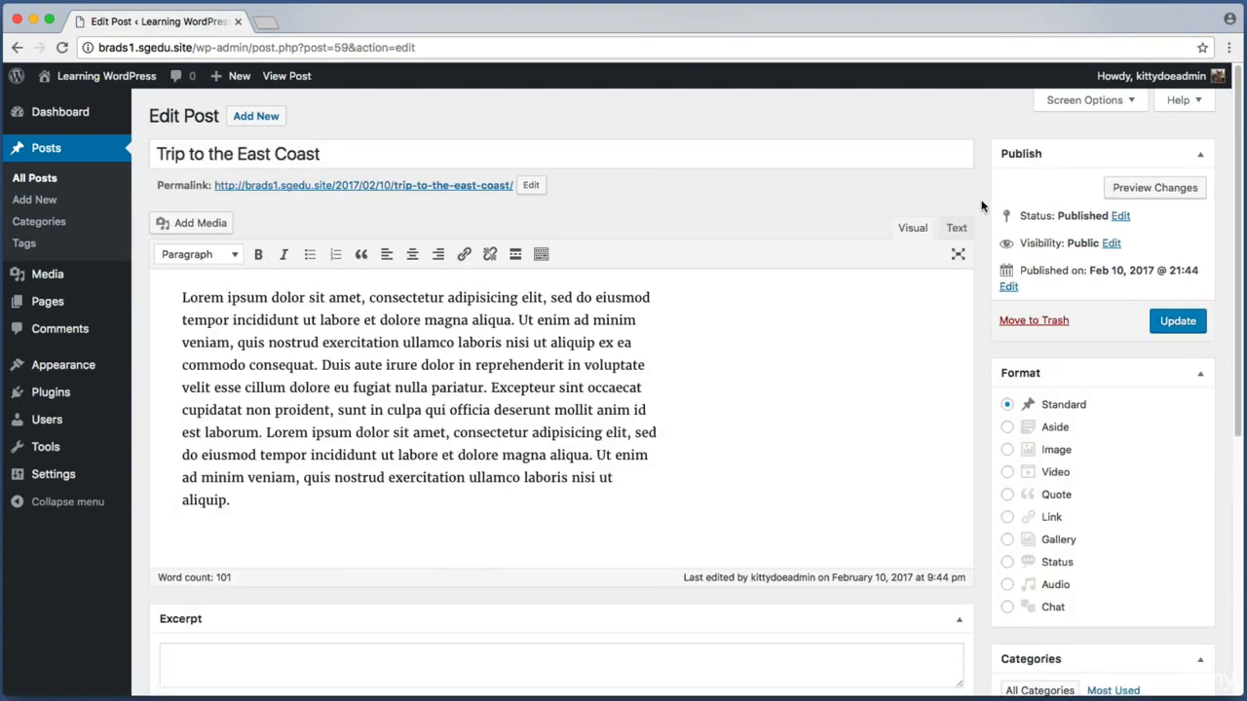
# Check the area below the post's Excerpt box for comment settings.
pyautogui.scroll(-5, 982, 206)
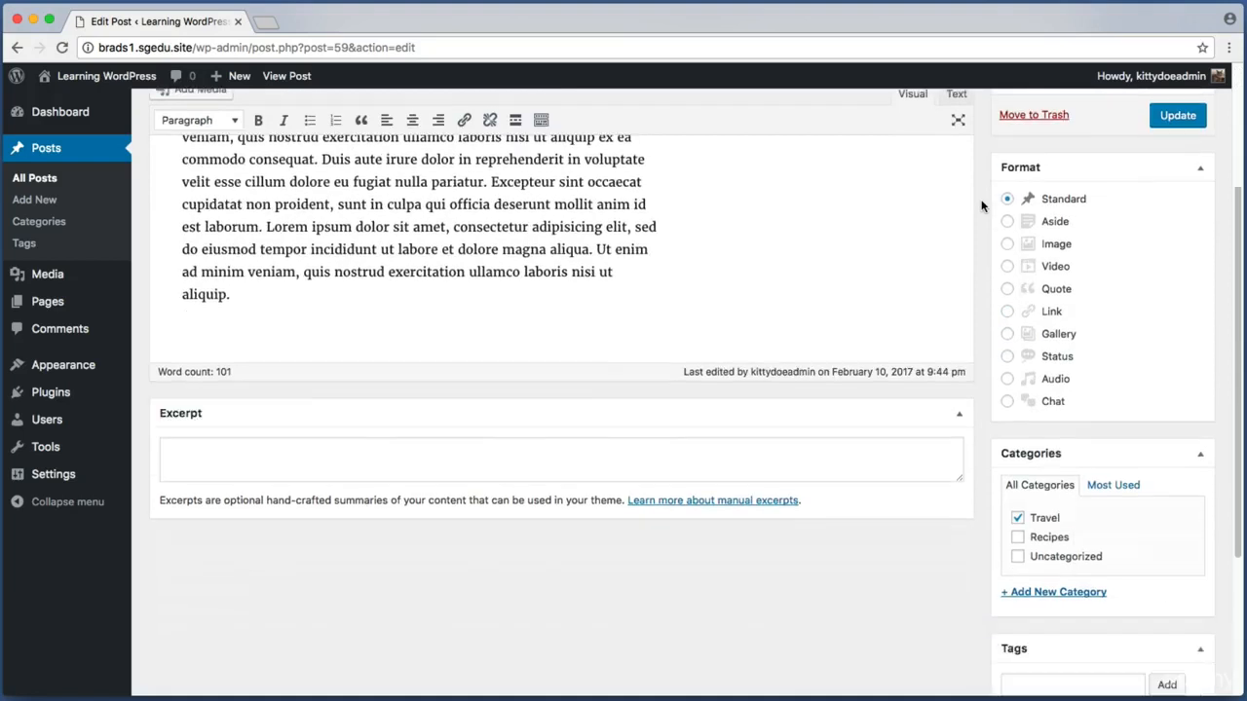
pyautogui.press('super+shift+4')
pyautogui.moveTo(151, 502); pyautogui.dragTo(974, 638)
pyautogui.scroll(1, 987, 563)
pyautogui.scroll(5, 988, 564)
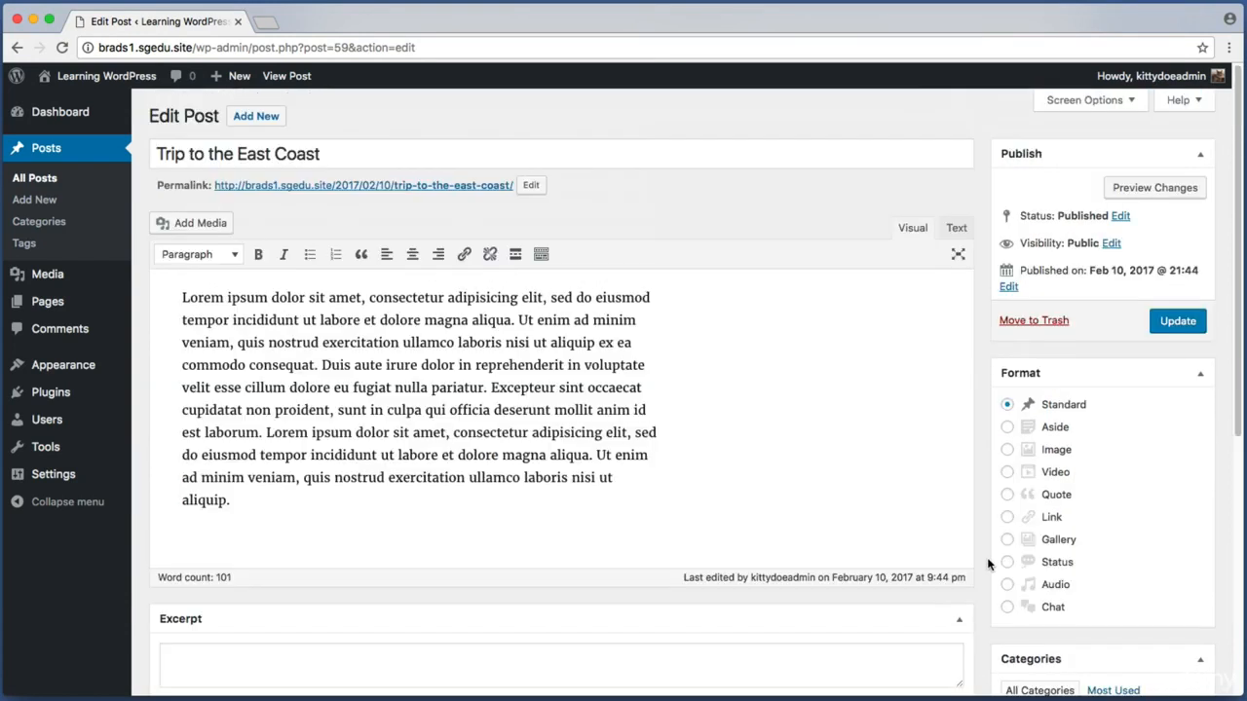
# Enable the Discussion box in the post editor's Screen Options and collapse the options again.
pyautogui.press('super+shift+4')
pyautogui.moveTo(1088, 113); pyautogui.dragTo(1157, 126)
pyautogui.click(1116, 103)
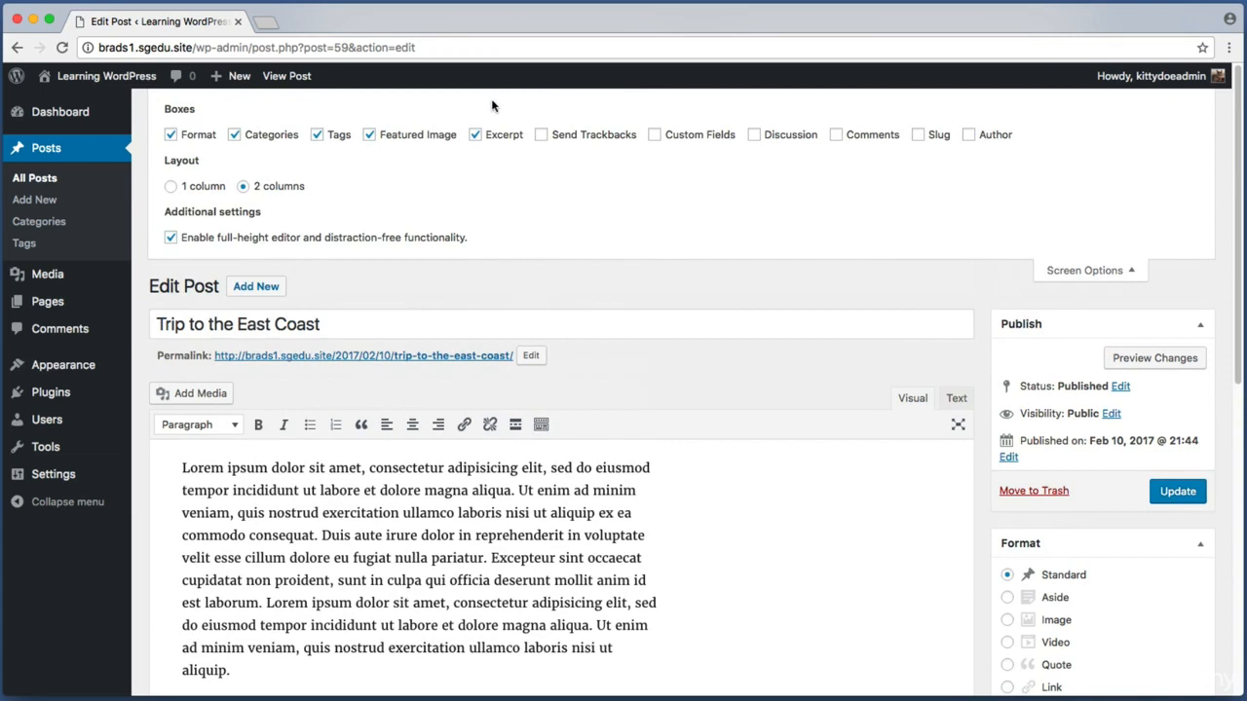
pyautogui.press('super+shift+4')
pyautogui.moveTo(743, 116); pyautogui.dragTo(814, 153)
pyautogui.click(753, 136)
pyautogui.press('super+shift+4')
pyautogui.moveTo(1007, 244); pyautogui.dragTo(1162, 293)
pyautogui.click(1100, 269)
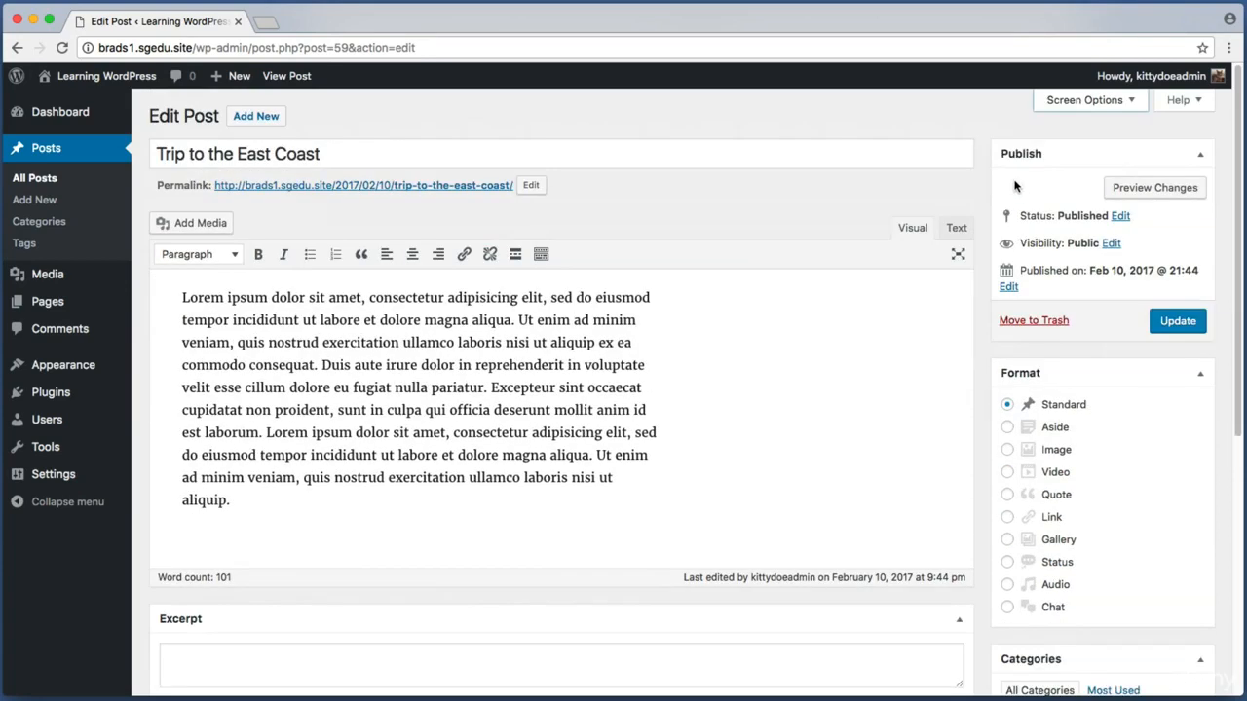
# Turn off "Allow comments" in the post's Discussion box.
pyautogui.scroll(-5, 980, 159)
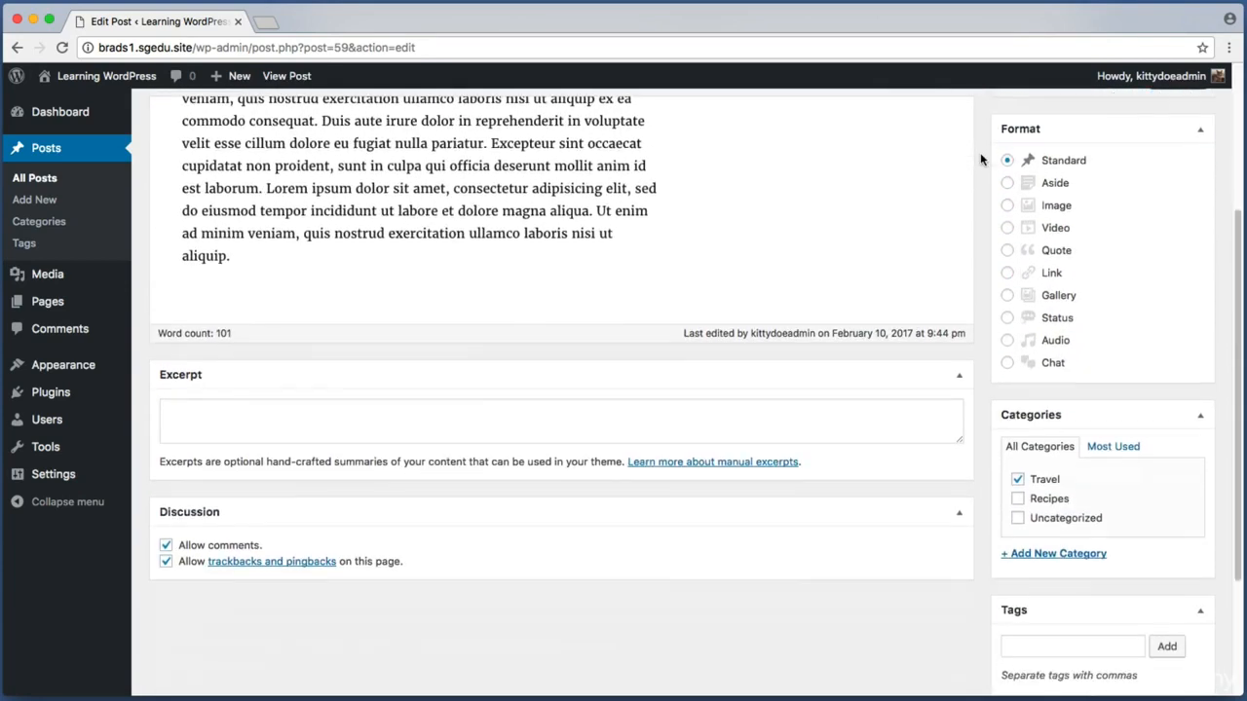
pyautogui.press('super+shift+4')
pyautogui.moveTo(146, 490); pyautogui.dragTo(947, 590)
pyautogui.press('super+shift+4')
pyautogui.moveTo(151, 530); pyautogui.dragTo(298, 564)
pyautogui.click(166, 547)
# Turn off "Allow trackbacks and pingbacks on this page" in the post's Discussion box.
pyautogui.press('super+shift+4')
pyautogui.moveTo(150, 551); pyautogui.dragTo(420, 578)
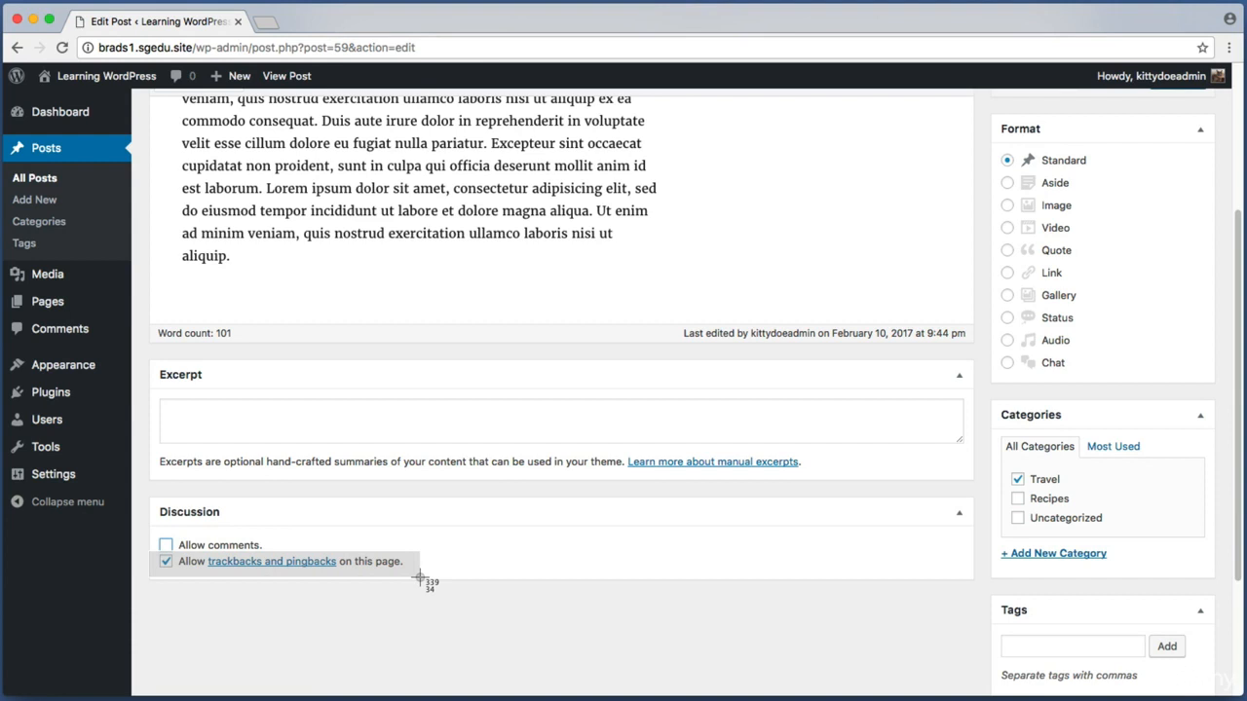
pyautogui.moveTo(420, 579); pyautogui.dragTo(410, 578)
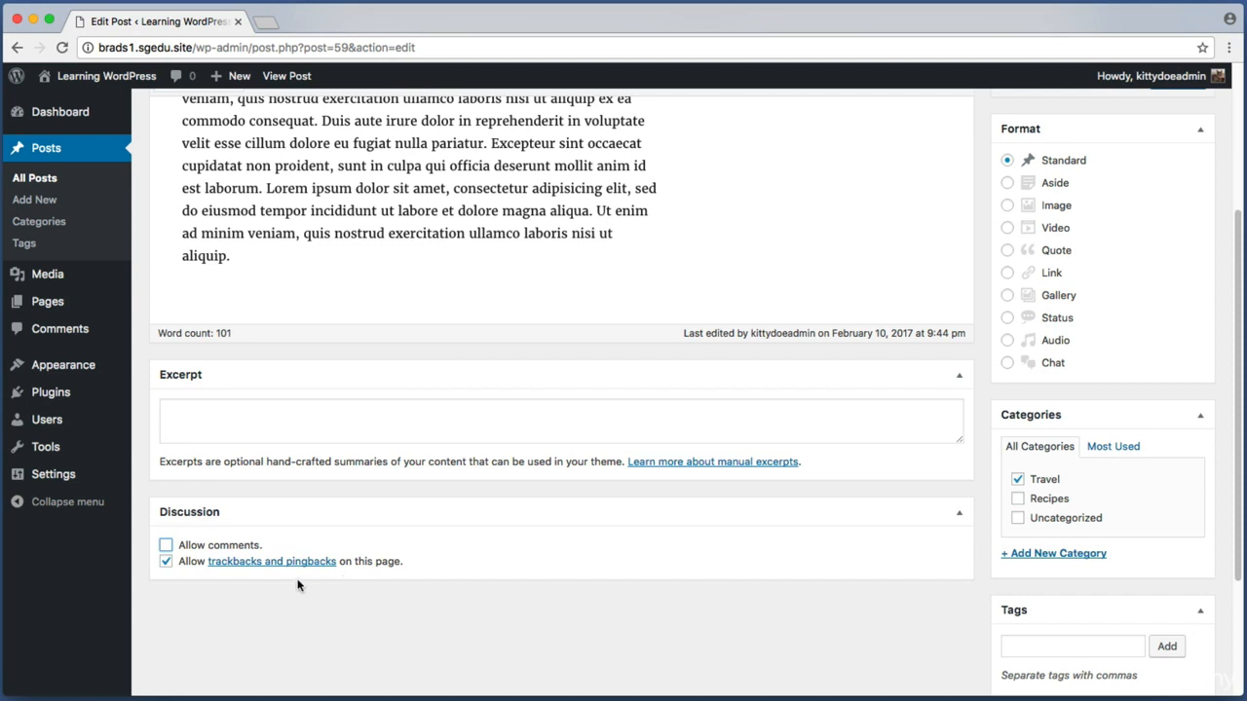
pyautogui.press('super+shift+4')
pyautogui.moveTo(207, 554); pyautogui.dragTo(337, 574)
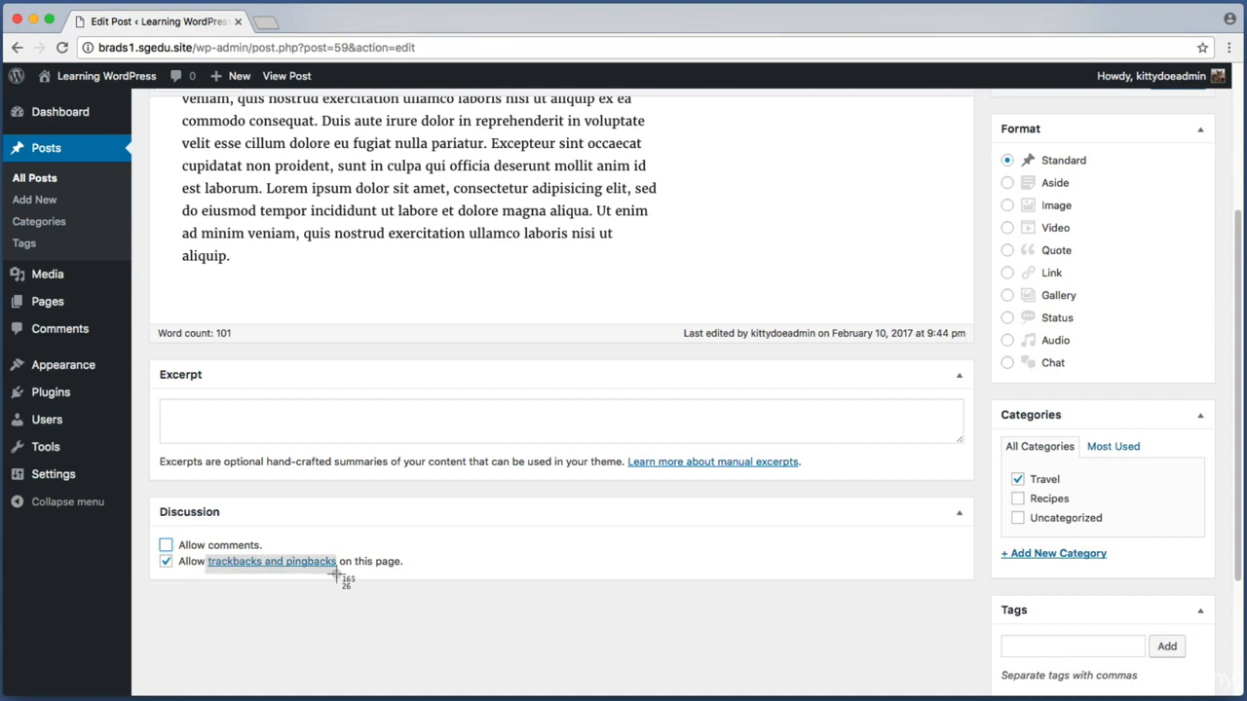
pyautogui.moveTo(335, 575); pyautogui.dragTo(336, 578)
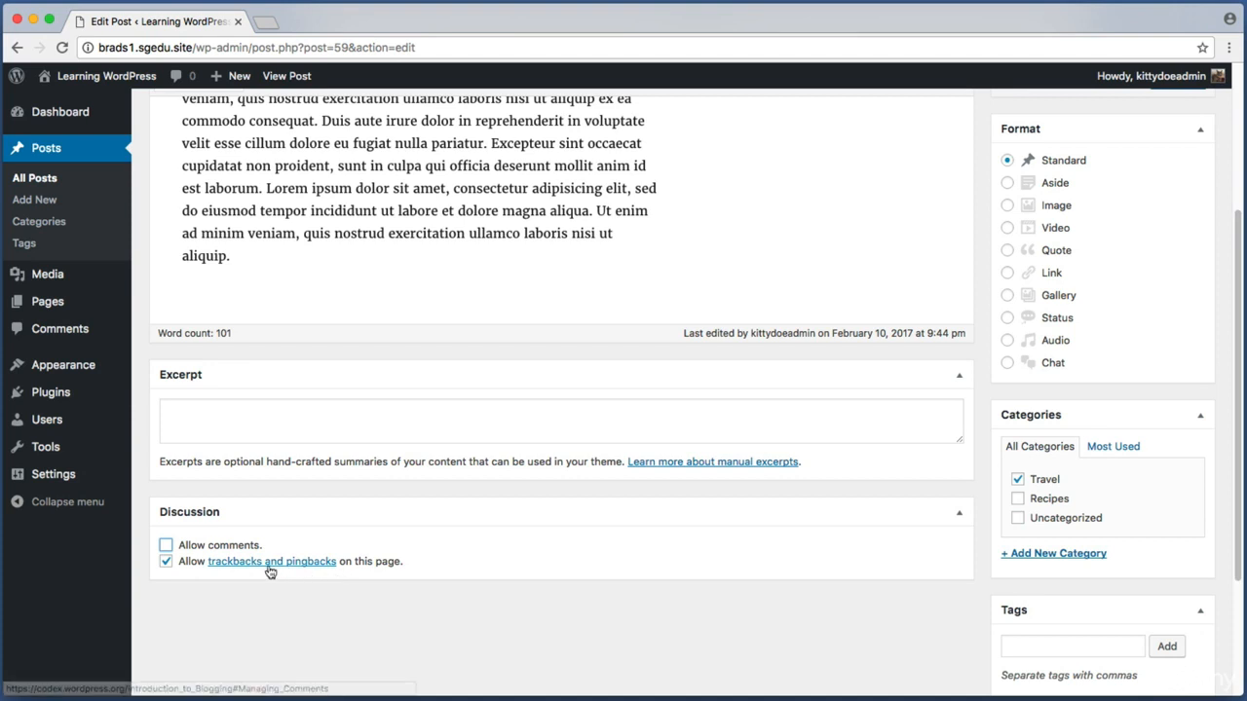
pyautogui.click(167, 562)
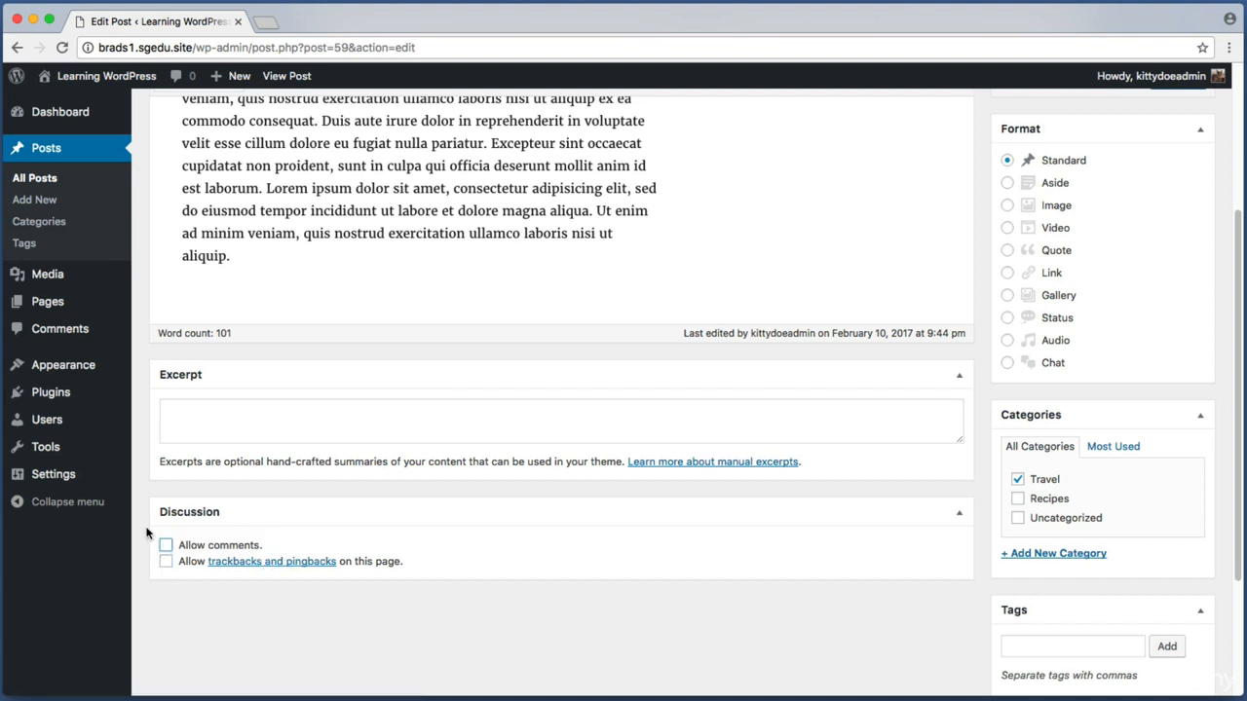
# Update the "Trip to the East Coast" post and open it on the site through its permalink.
pyautogui.scroll(5, 983, 411)
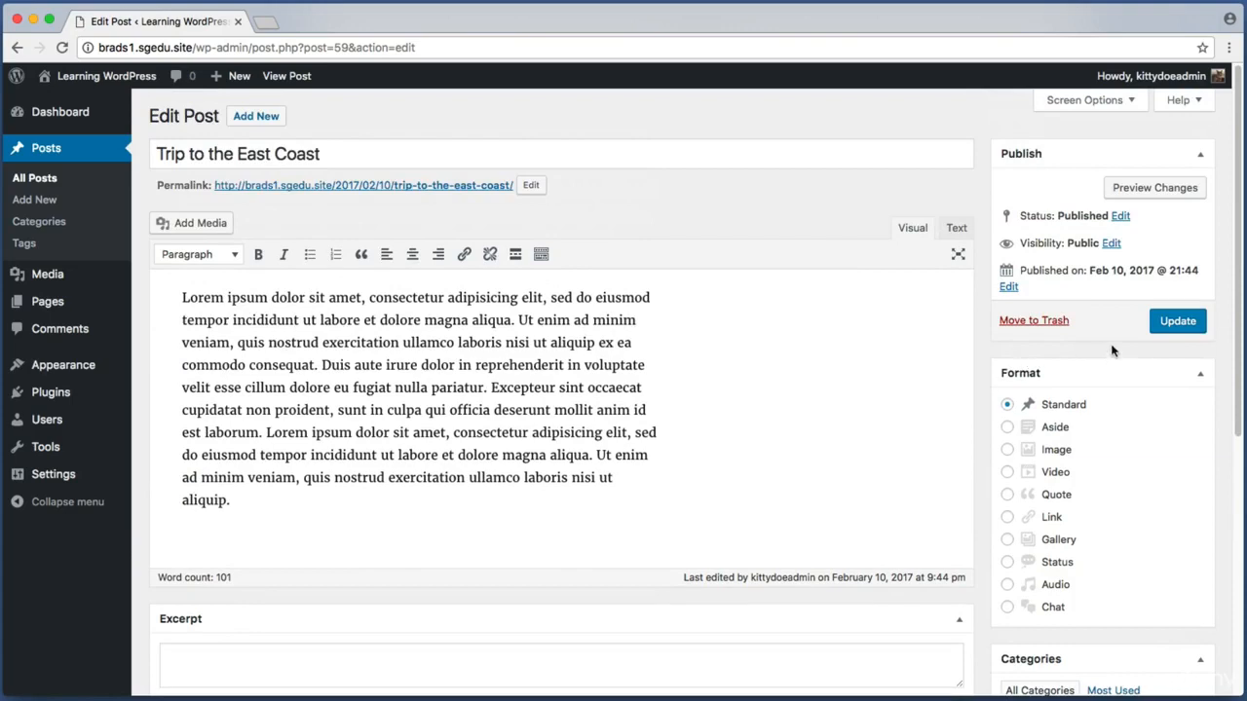
pyautogui.click(1188, 329)
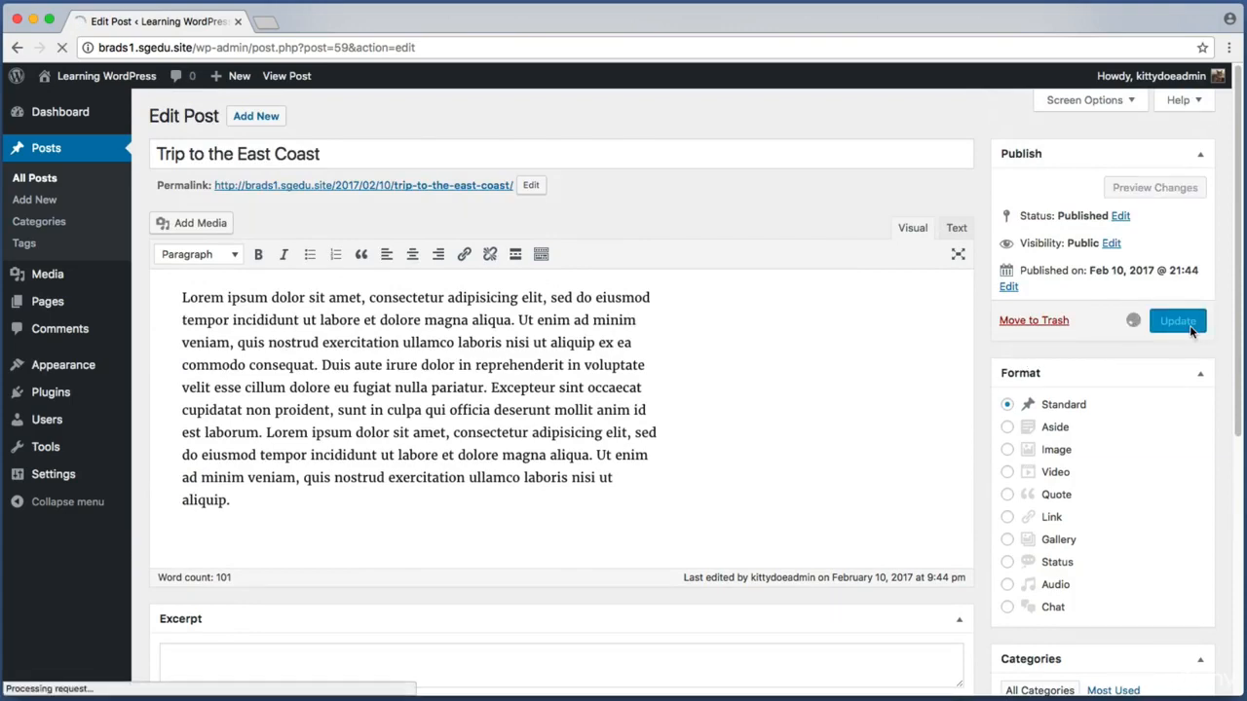
pyautogui.press('super+shift+4')
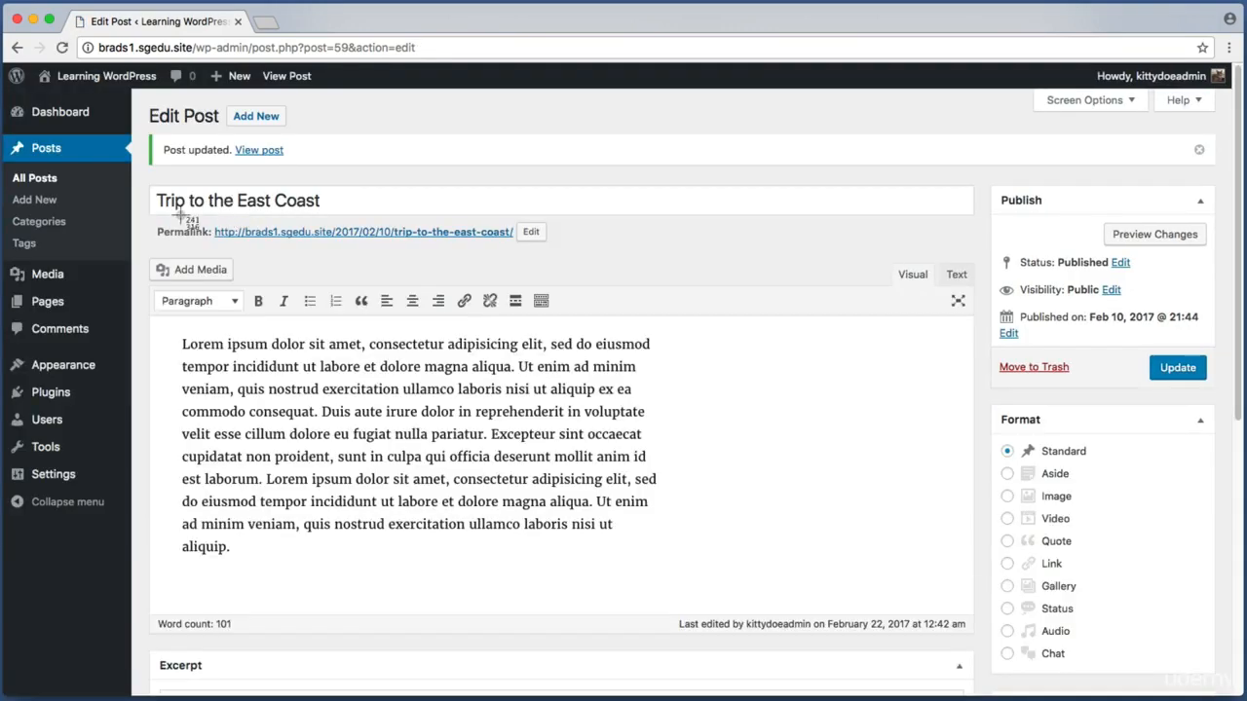
pyautogui.moveTo(171, 214); pyautogui.dragTo(500, 248)
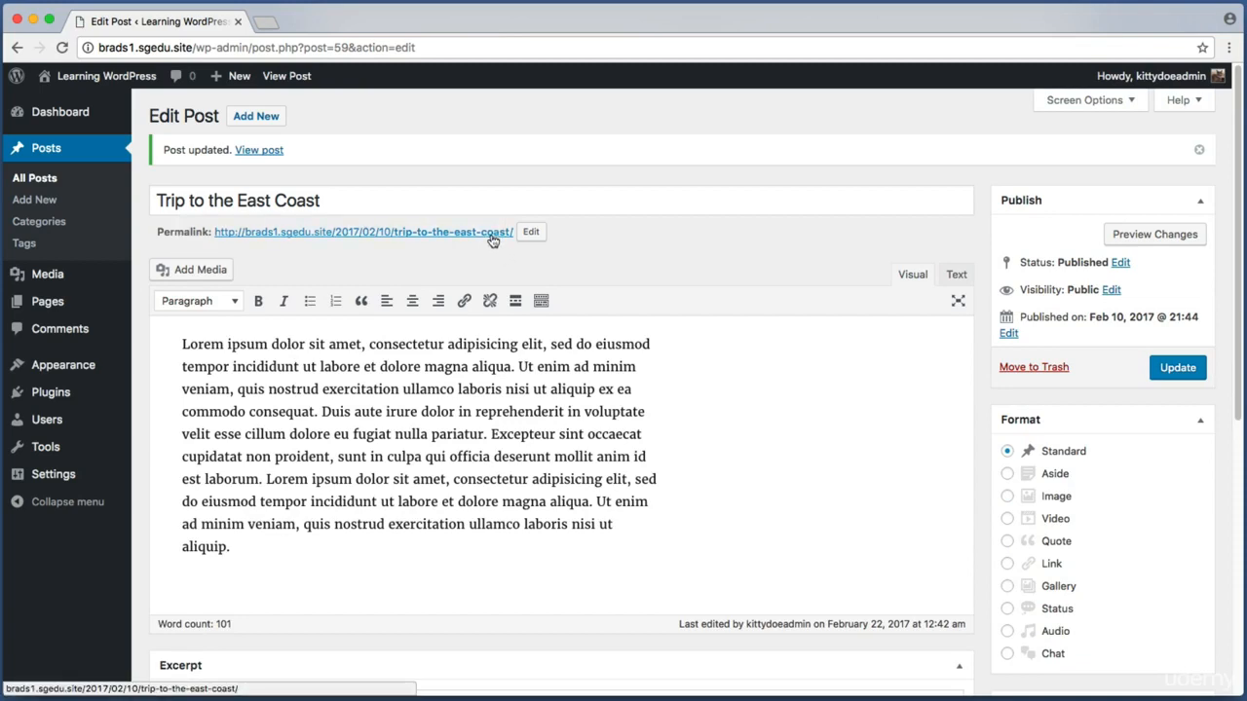
pyautogui.click(493, 234)
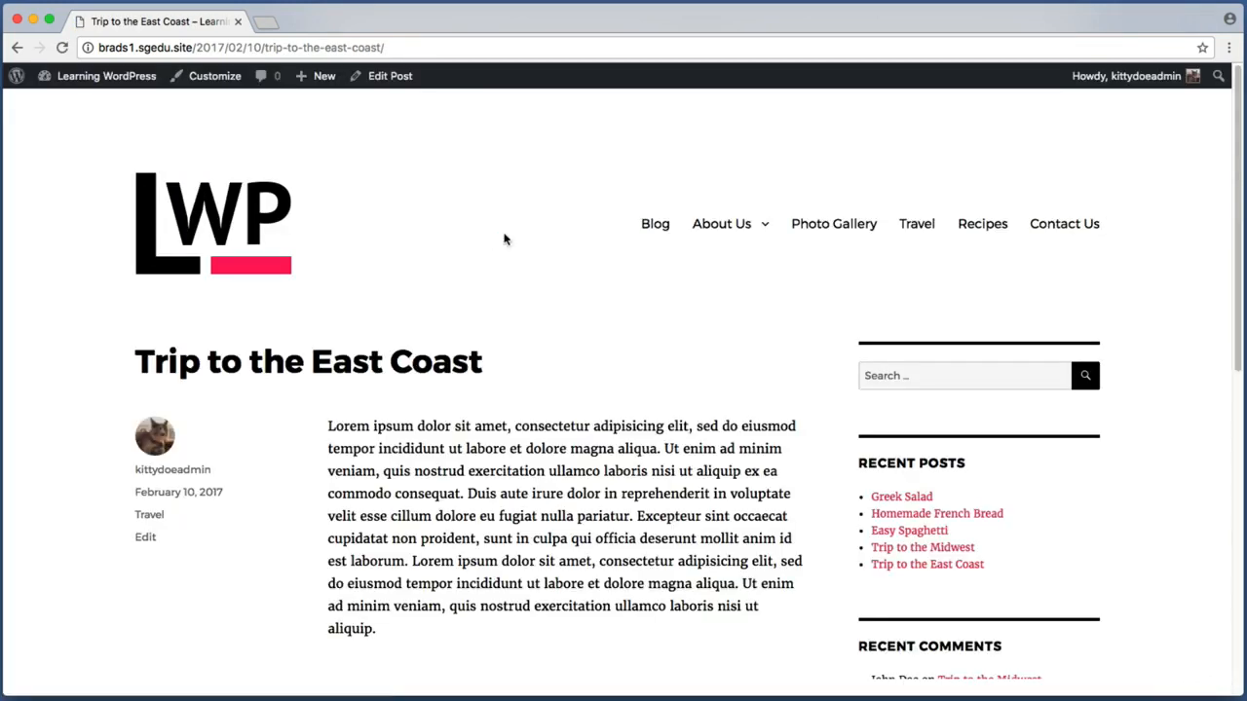
# Check the area beneath the "Trip to the East Coast" post's text for a comment form.
pyautogui.scroll(-5, 70, 320)
pyautogui.scroll(-1, 70, 320)
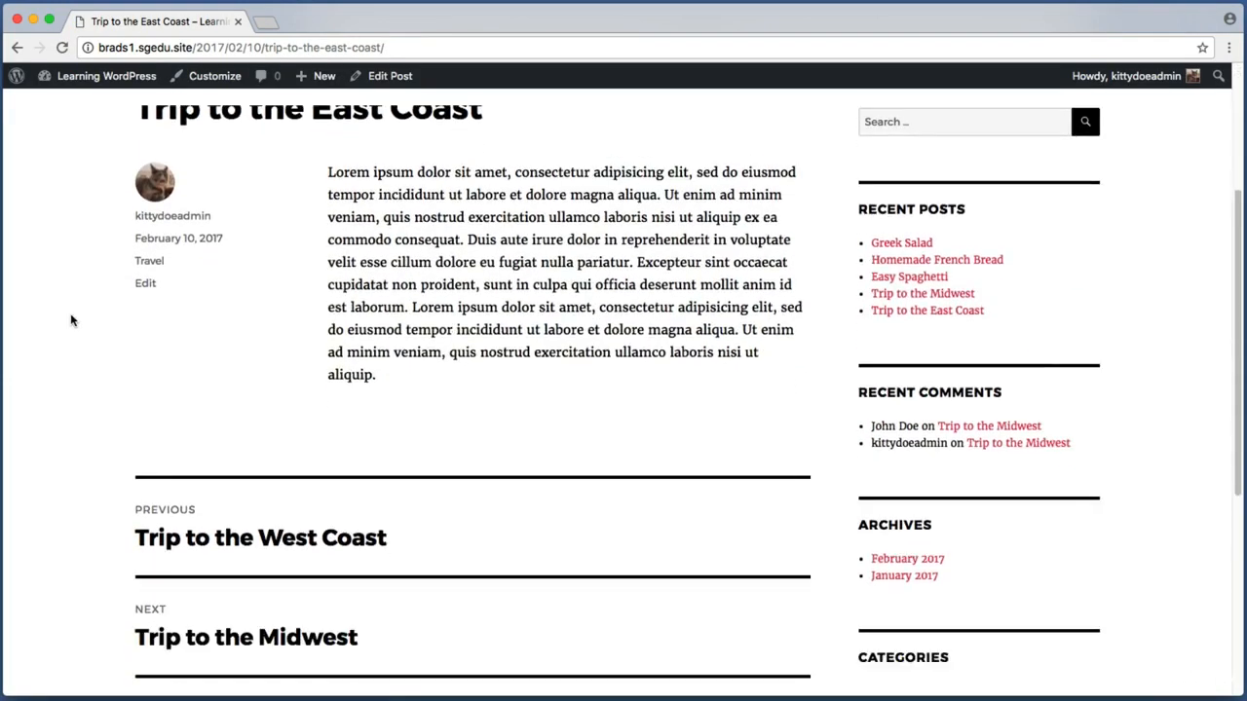
pyautogui.press('super+shift+4')
pyautogui.moveTo(107, 394); pyautogui.dragTo(820, 466)
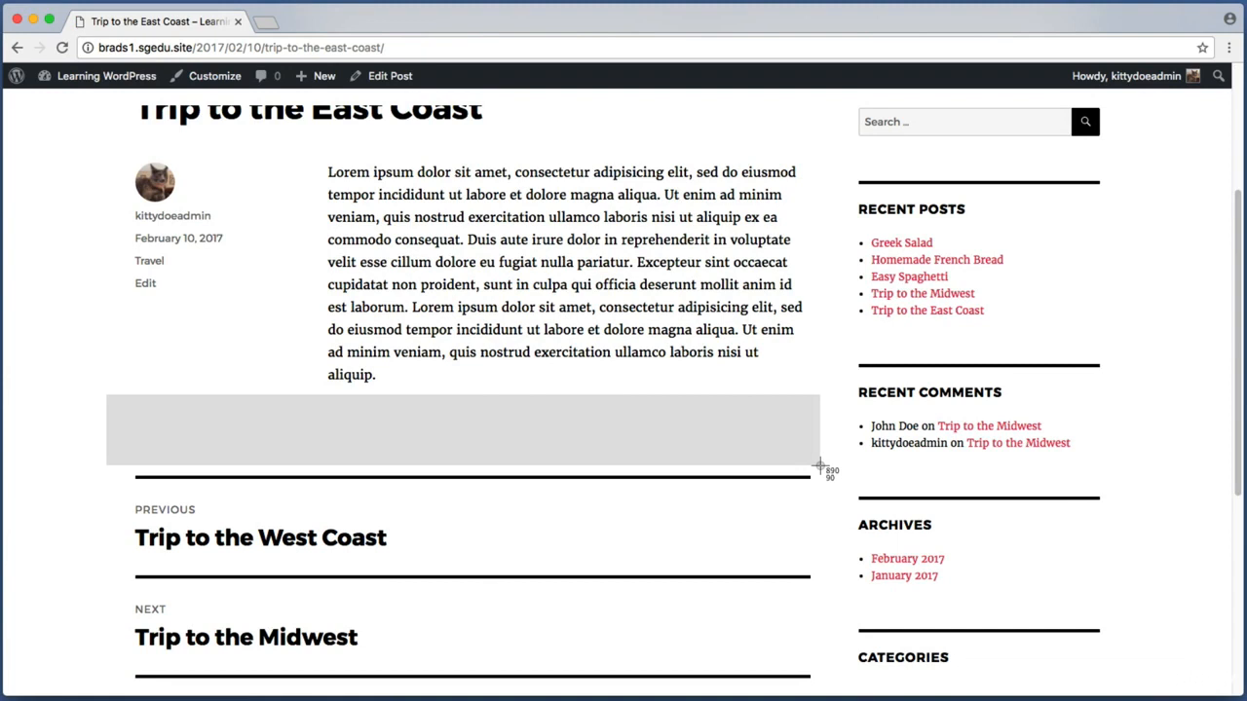
pyautogui.moveTo(819, 466); pyautogui.dragTo(822, 466)
pyautogui.scroll(3, 64, 390)
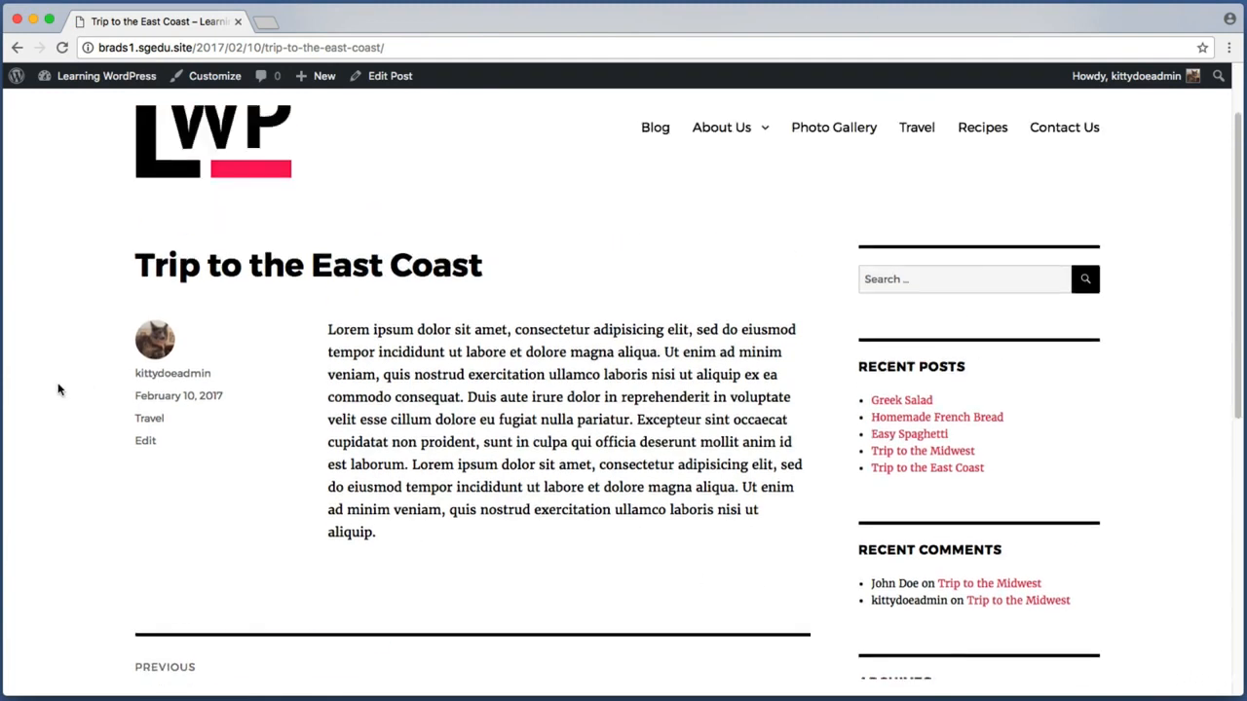
pyautogui.scroll(2, 57, 390)
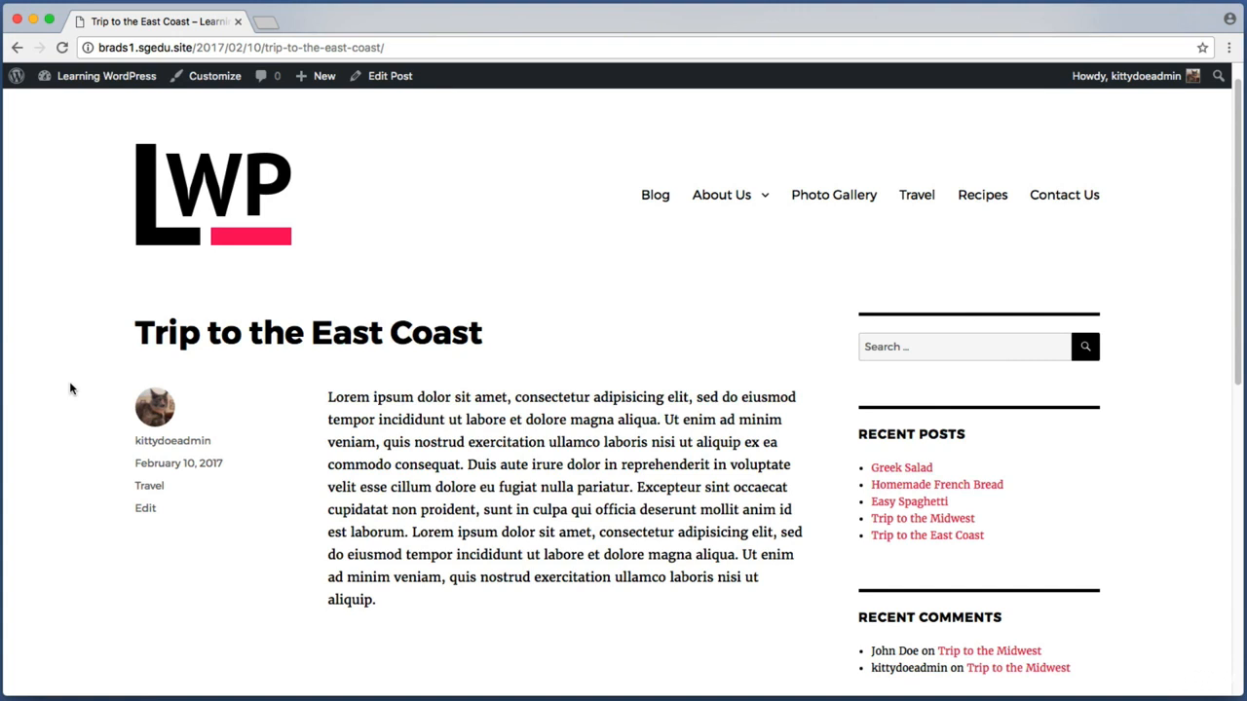
# Go to the site's dashboard, open the Discussion settings and review the default article settings.
pyautogui.click(93, 77)
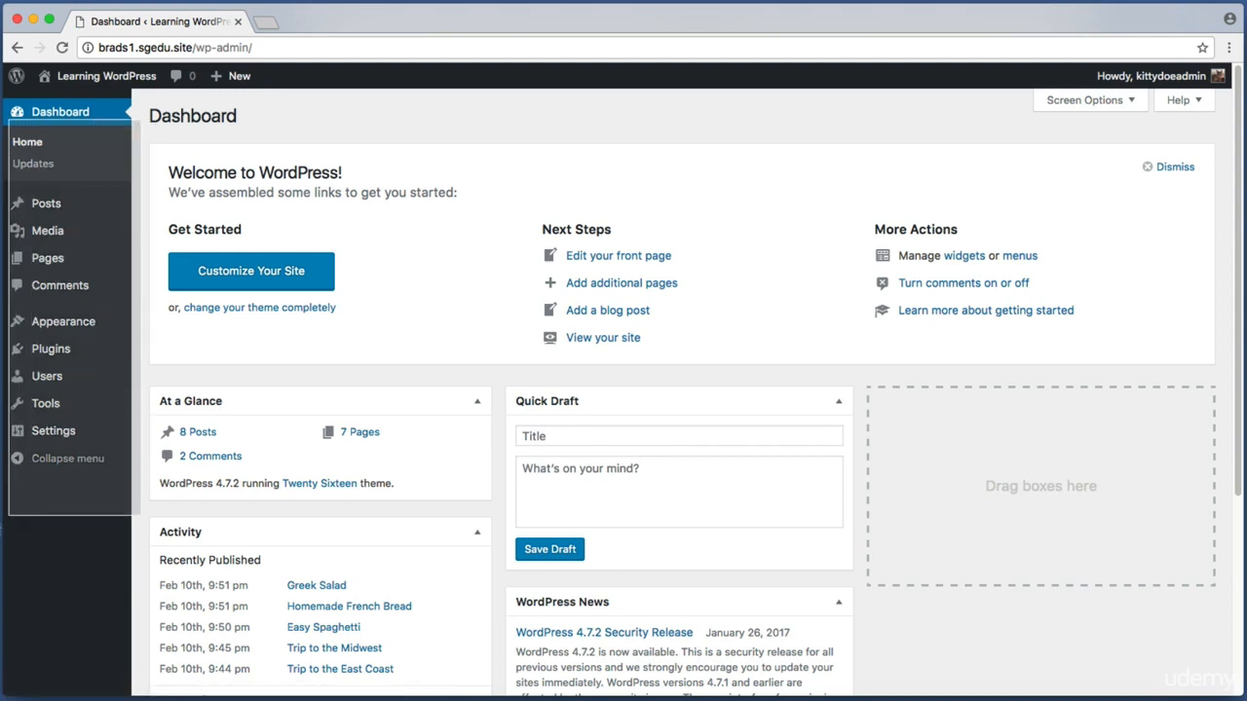
pyautogui.moveTo(54, 437)
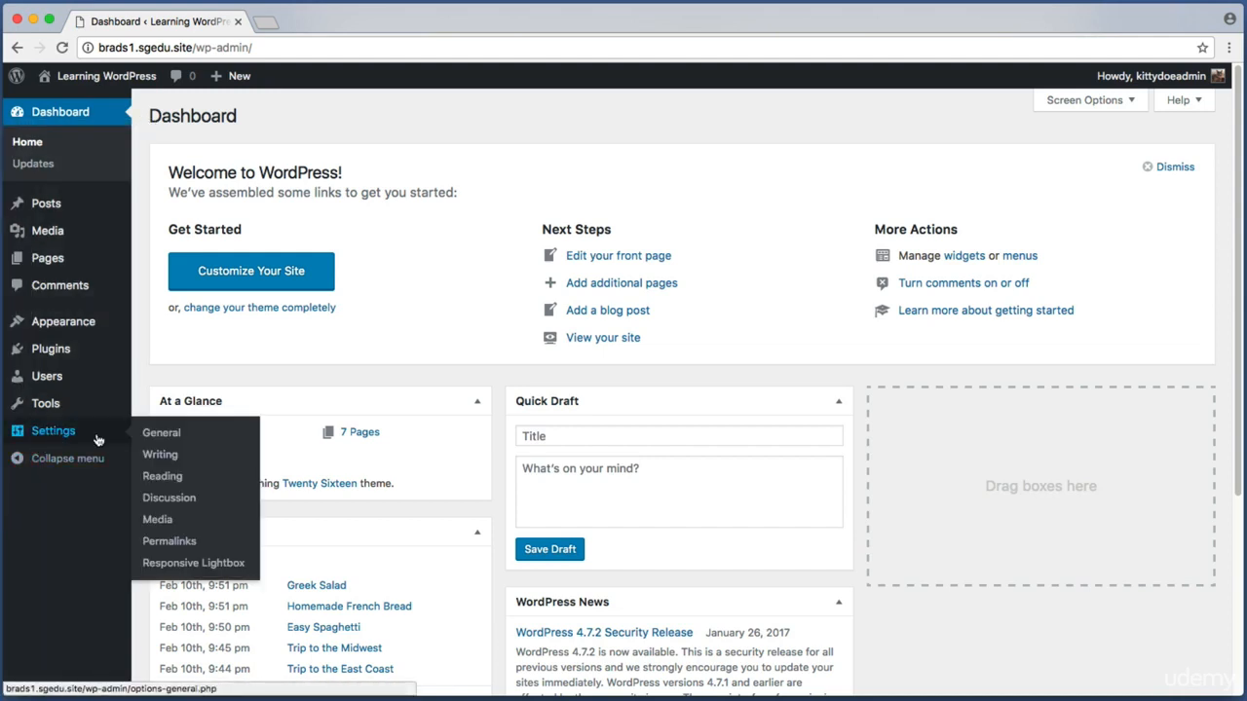
pyautogui.click(183, 502)
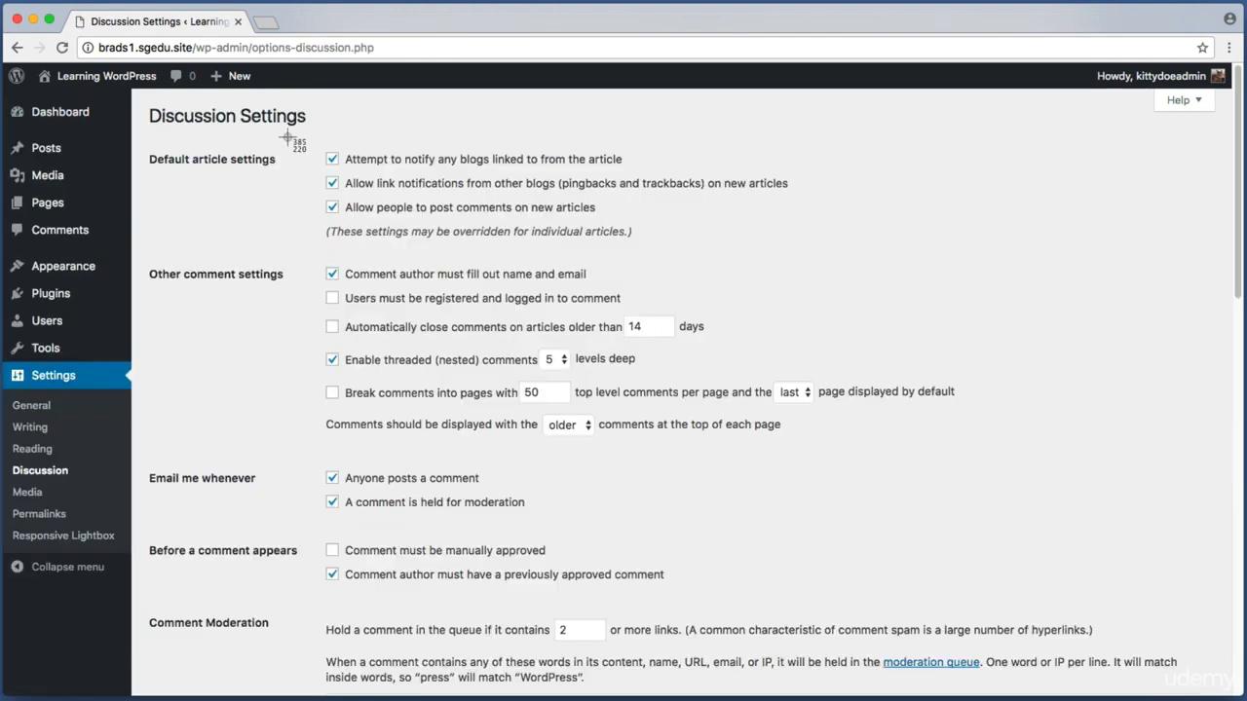
pyautogui.moveTo(294, 134); pyautogui.dragTo(898, 232)
pyautogui.moveTo(143, 143); pyautogui.dragTo(837, 222)
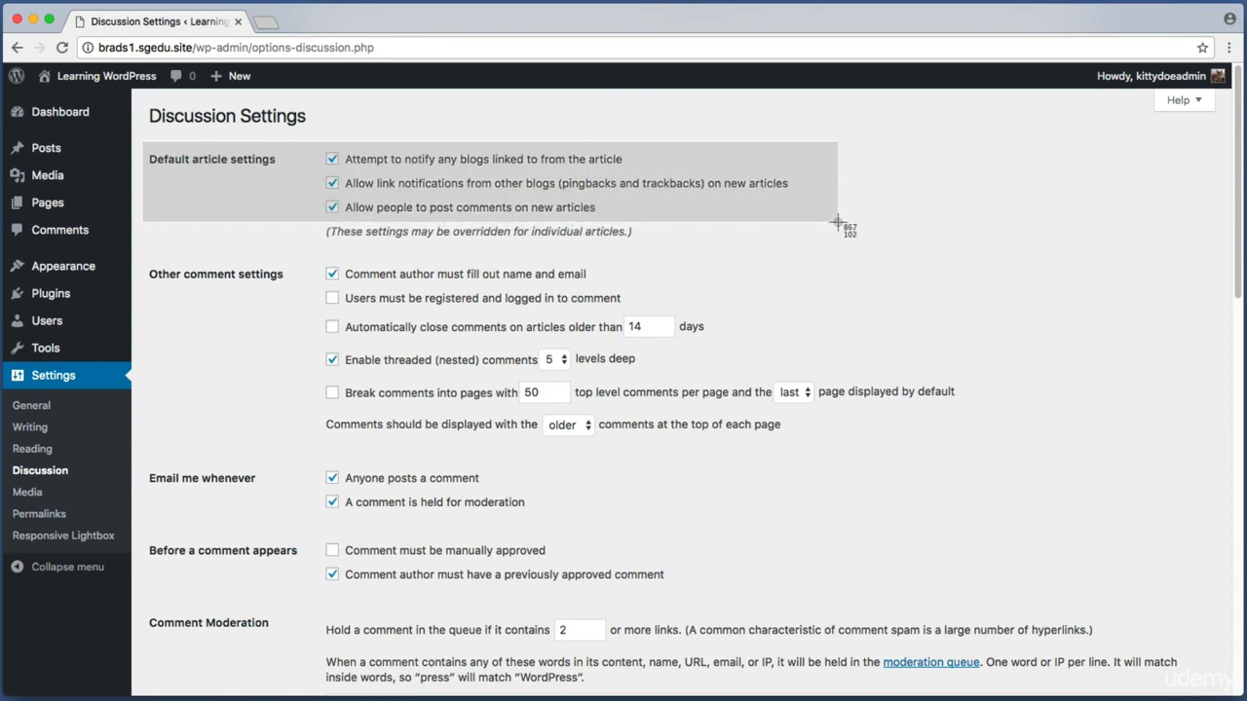
pyautogui.moveTo(837, 222); pyautogui.dragTo(836, 220)
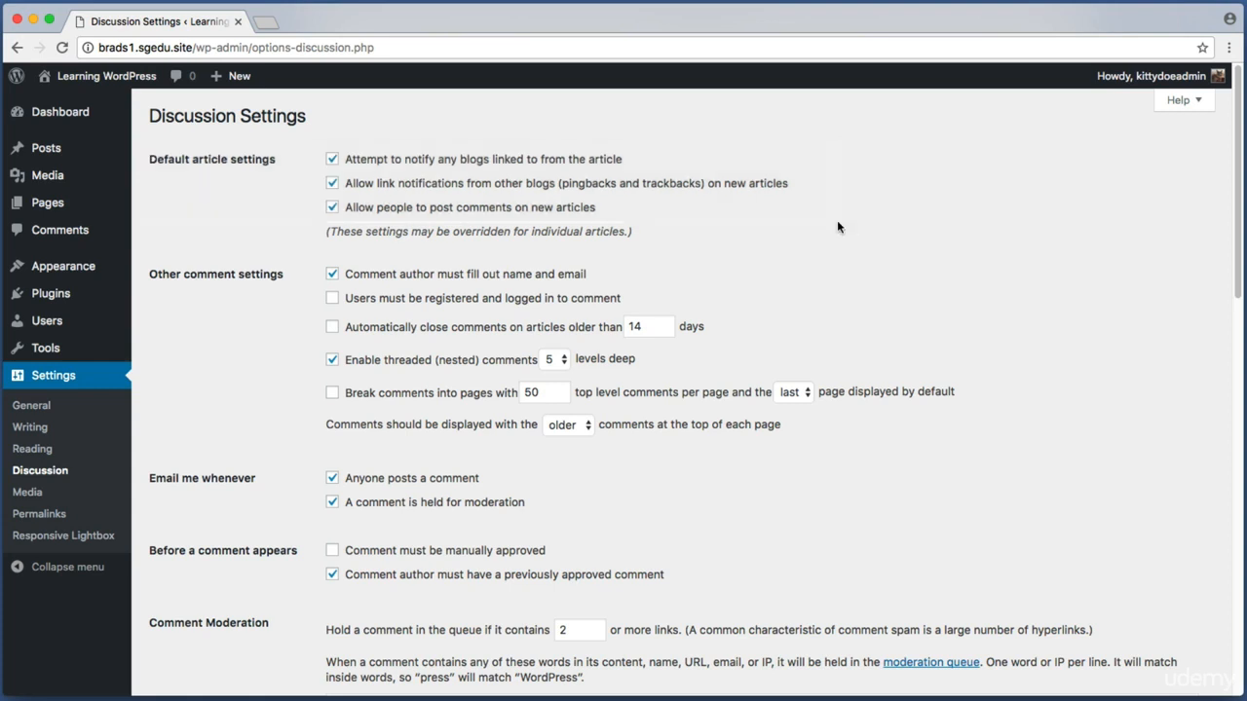
pyautogui.moveTo(315, 196); pyautogui.dragTo(623, 222)
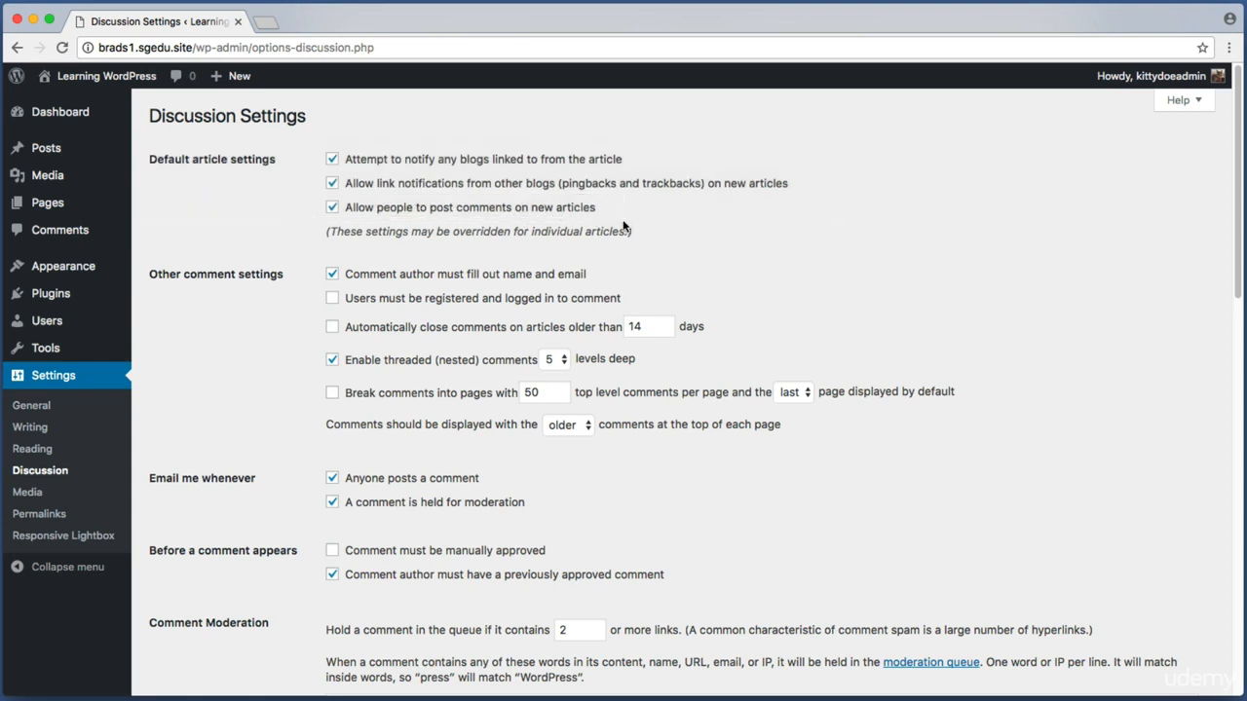
# Turn off "Allow people to post comments on new articles" in the default article settings.
pyautogui.click(332, 207)
pyautogui.press('super+shift+4')
pyautogui.moveTo(306, 196); pyautogui.dragTo(634, 221)
pyautogui.moveTo(330, 171); pyautogui.dragTo(729, 198)
pyautogui.click(727, 198)
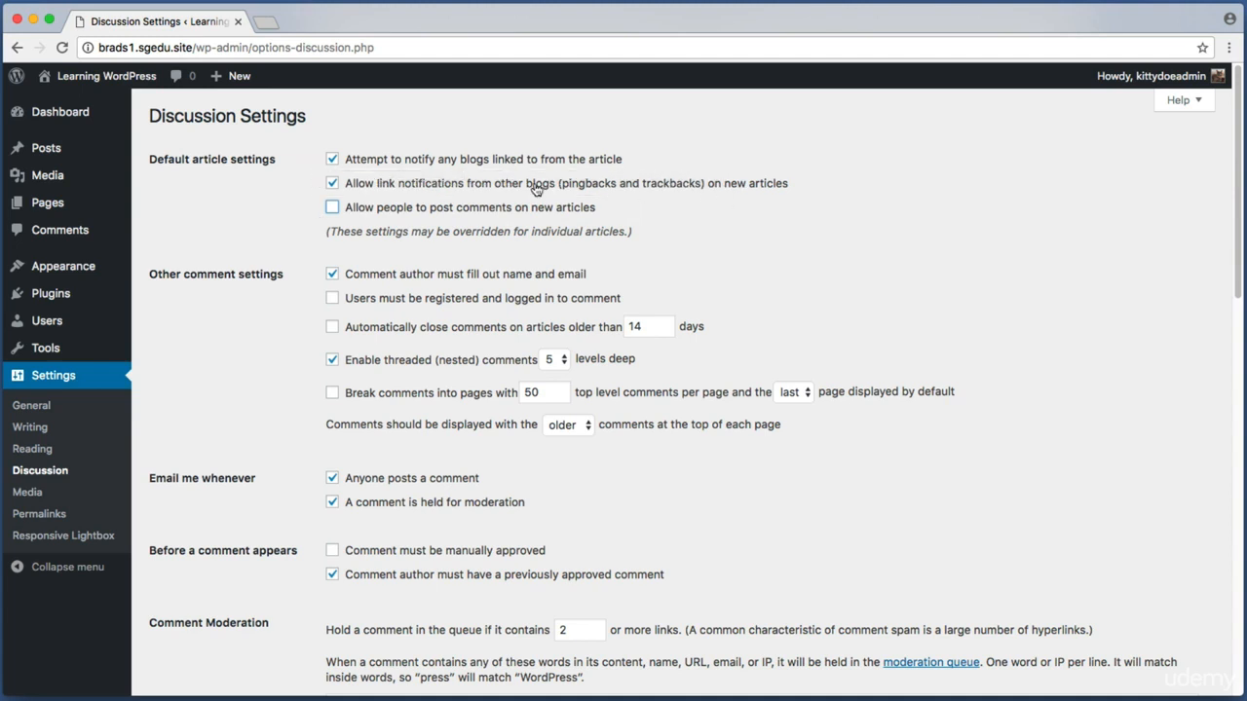
# Turn off "Allow link notifications from other blogs (pingbacks and trackbacks) on new articles".
pyautogui.click(333, 184)
pyautogui.press('super+shift+4')
pyautogui.moveTo(553, 175); pyautogui.dragTo(710, 194)
pyautogui.moveTo(319, 147); pyautogui.dragTo(653, 173)
# Turn off "Attempt to notify any blogs linked to from the article" in the default article settings.
pyautogui.click(331, 159)
pyautogui.press('super+shift+4')
pyautogui.moveTo(301, 142); pyautogui.dragTo(452, 227)
# Save the changed Discussion settings and check the three default article options.
pyautogui.scroll(-5, 142, 259)
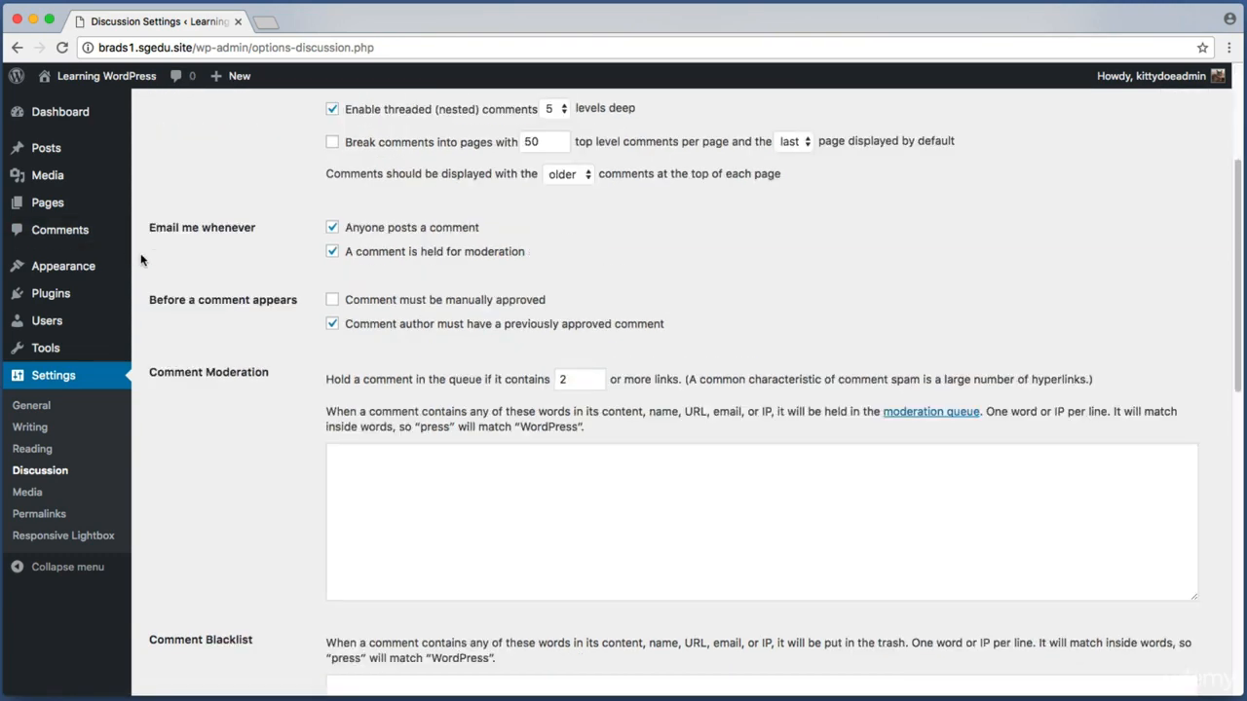
pyautogui.scroll(-10, 142, 260)
pyautogui.press('super+shift+4')
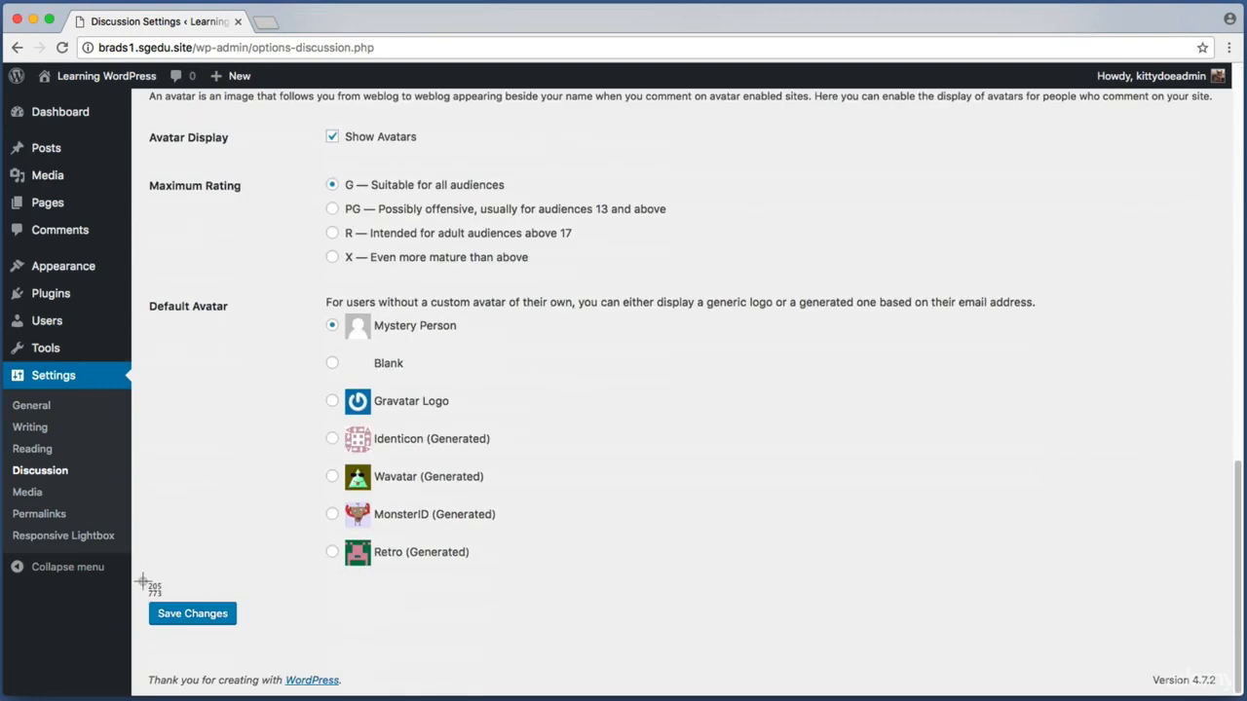
pyautogui.moveTo(143, 581); pyautogui.dragTo(279, 647)
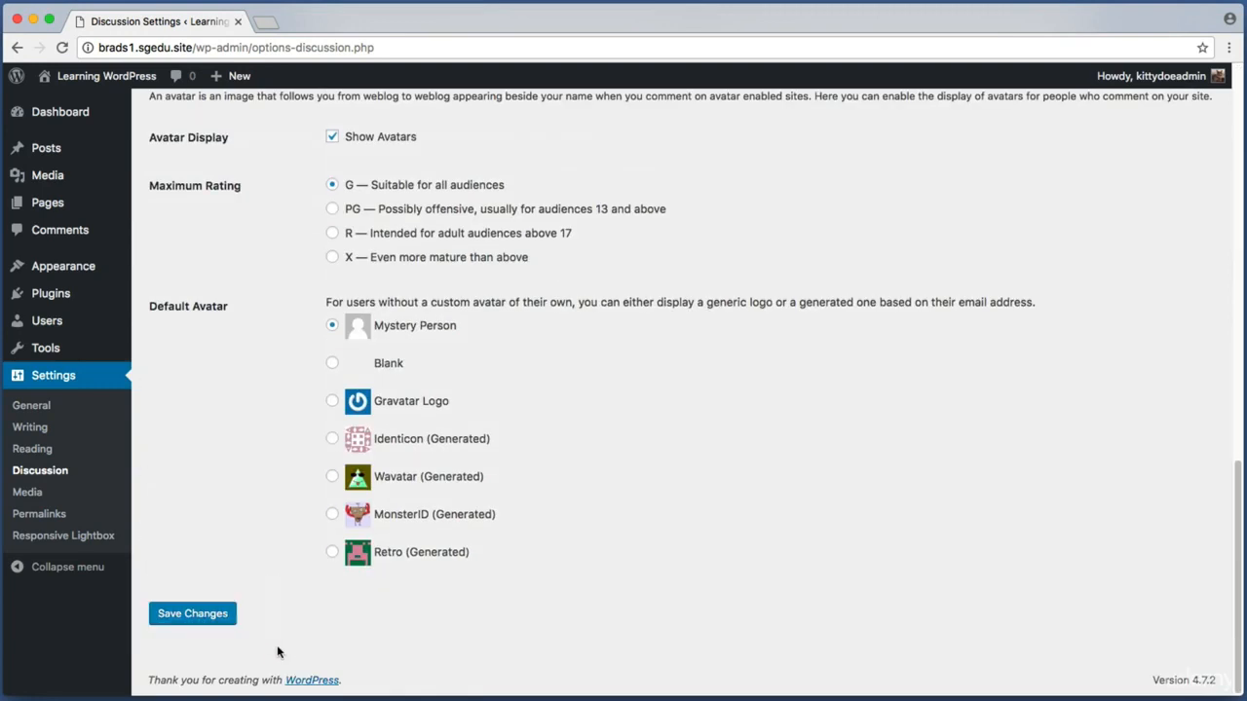
pyautogui.click(218, 623)
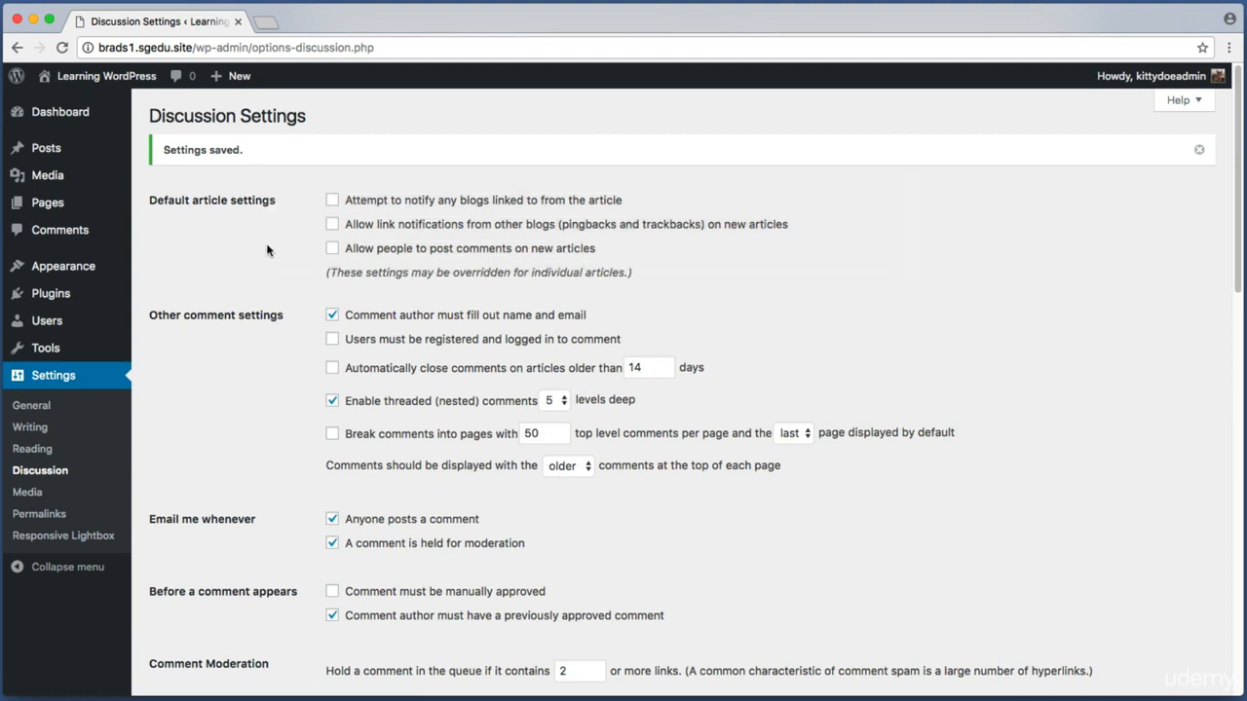
pyautogui.press('super+shift+4')
pyautogui.moveTo(282, 180); pyautogui.dragTo(780, 273)
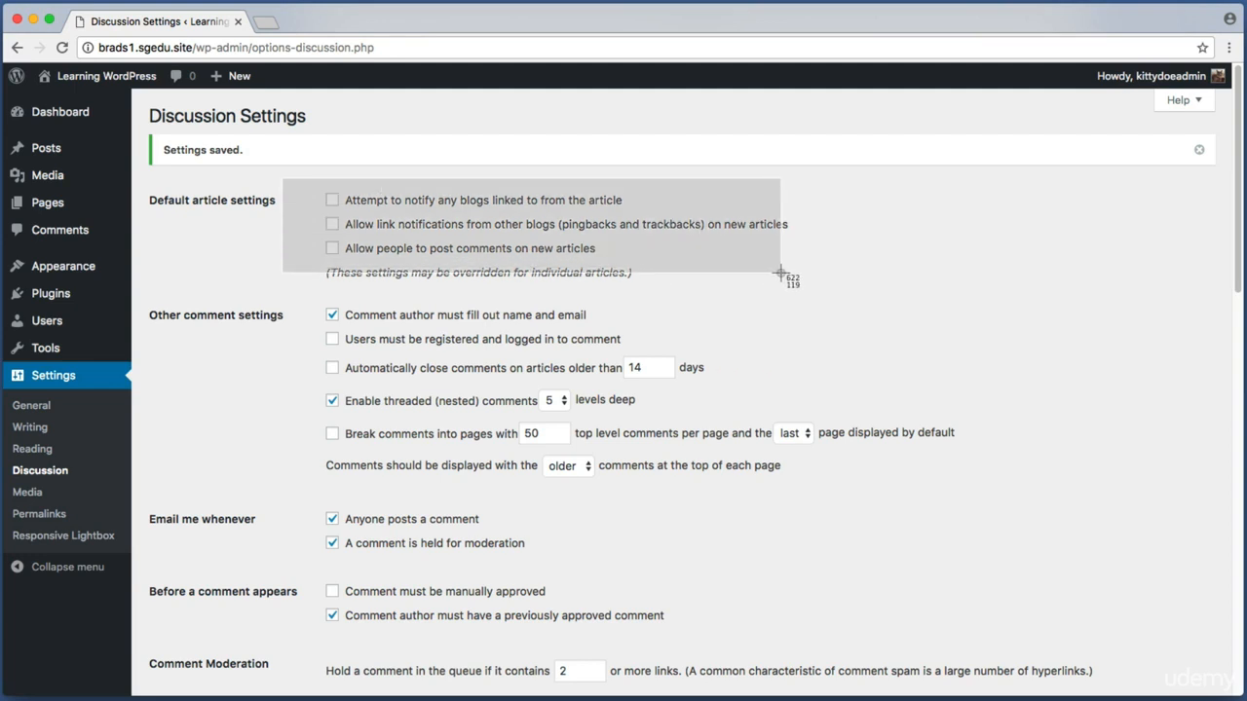
pyautogui.moveTo(780, 273); pyautogui.dragTo(780, 272)
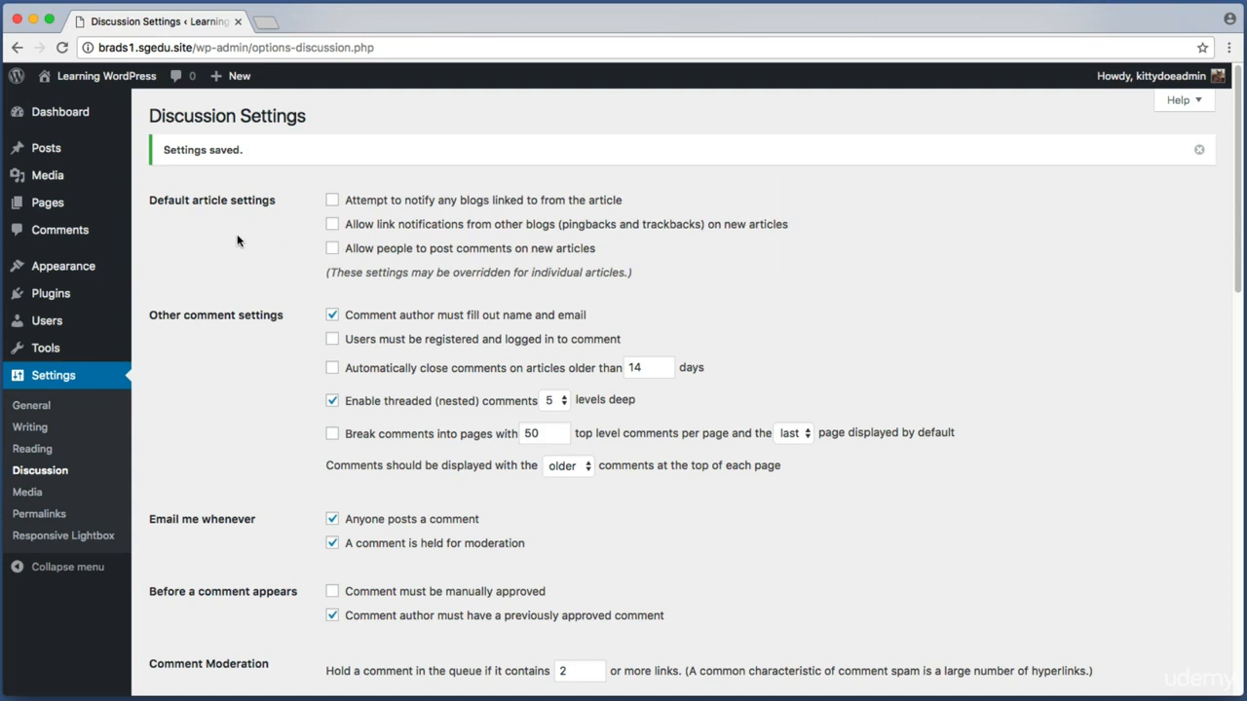
pyautogui.press('super+shift+4')
pyautogui.moveTo(299, 179); pyautogui.dragTo(649, 290)
# Open the existing "Easy Spaghetti" post for editing and check the options in its Discussion box.
pyautogui.click(40, 148)
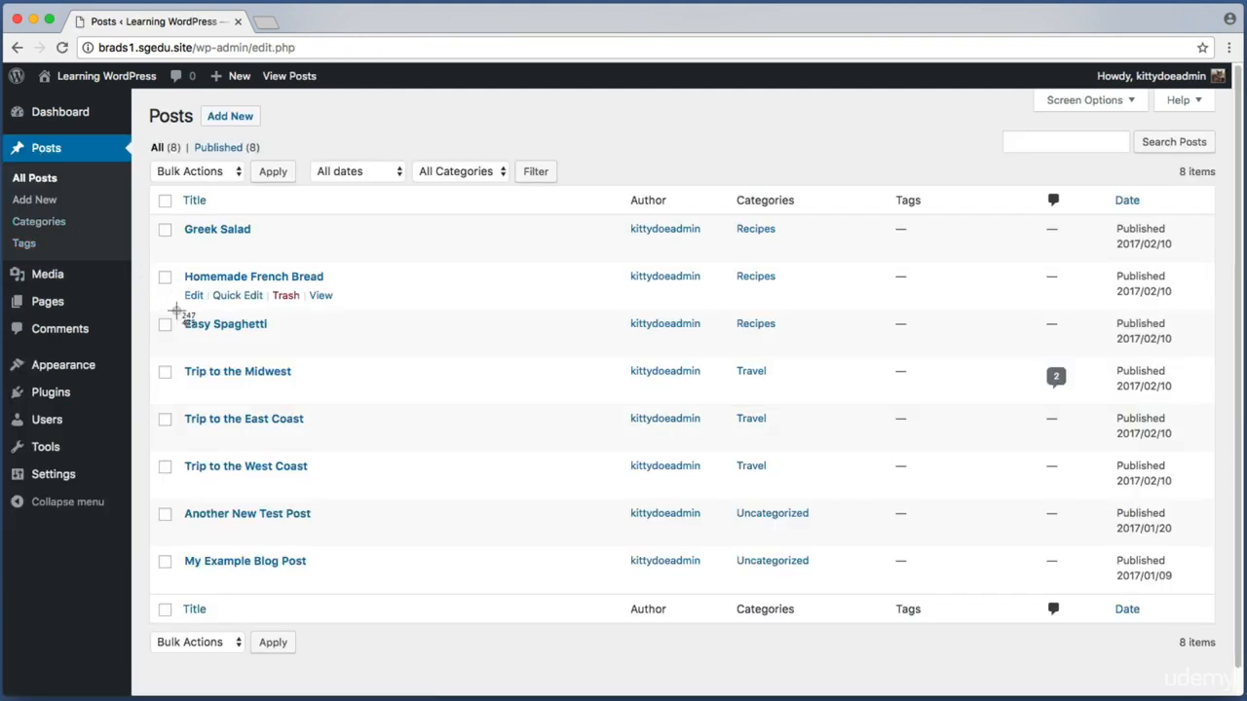
pyautogui.moveTo(283, 343)
pyautogui.click(225, 324)
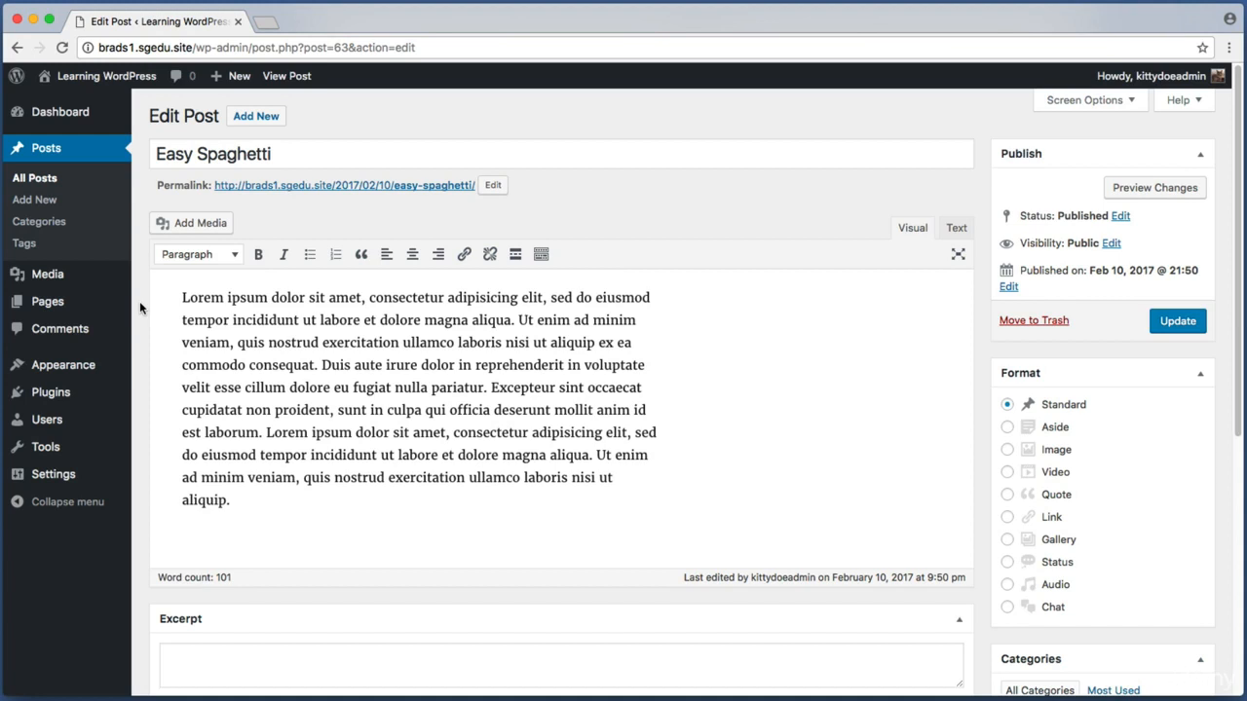
pyautogui.scroll(-5, 139, 301)
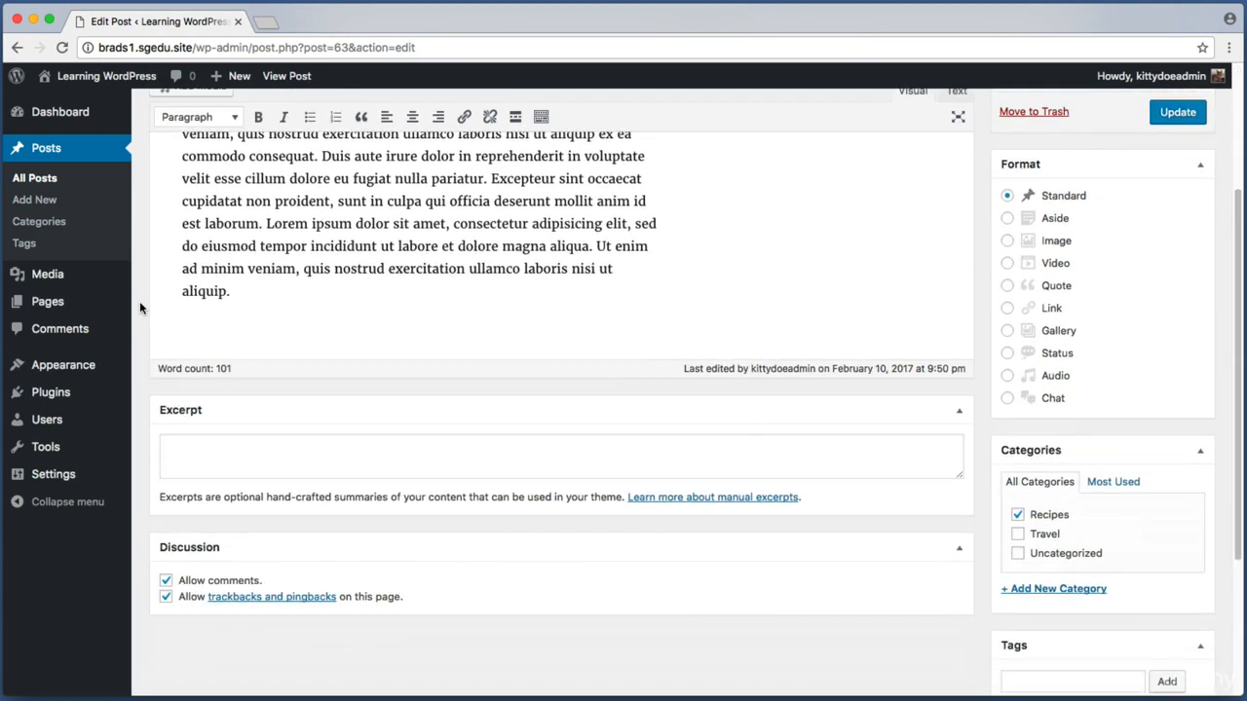
pyautogui.press('super+shift+4')
pyautogui.moveTo(138, 524); pyautogui.dragTo(259, 588)
pyautogui.press('Escape')
# Turn off comments and trackbacks and pingbacks for the "Easy Spaghetti" post and update it.
pyautogui.click(166, 580)
pyautogui.click(166, 596)
pyautogui.scroll(5, 807, 543)
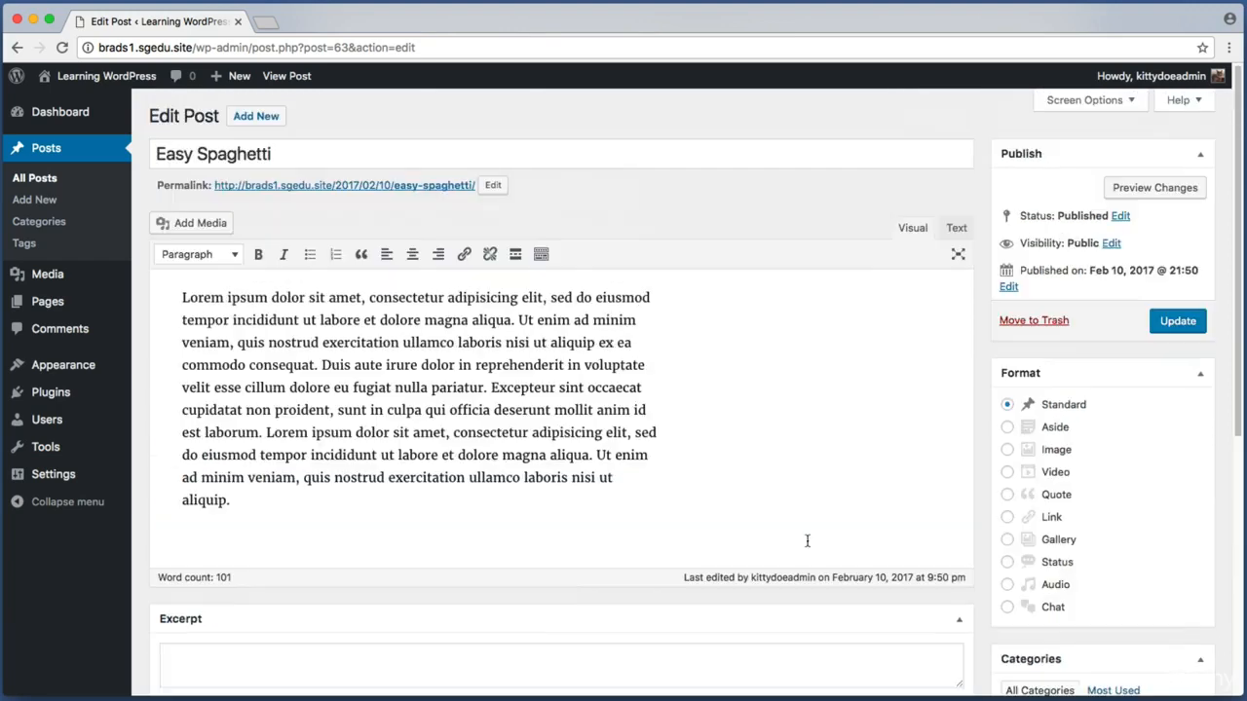
pyautogui.click(1176, 325)
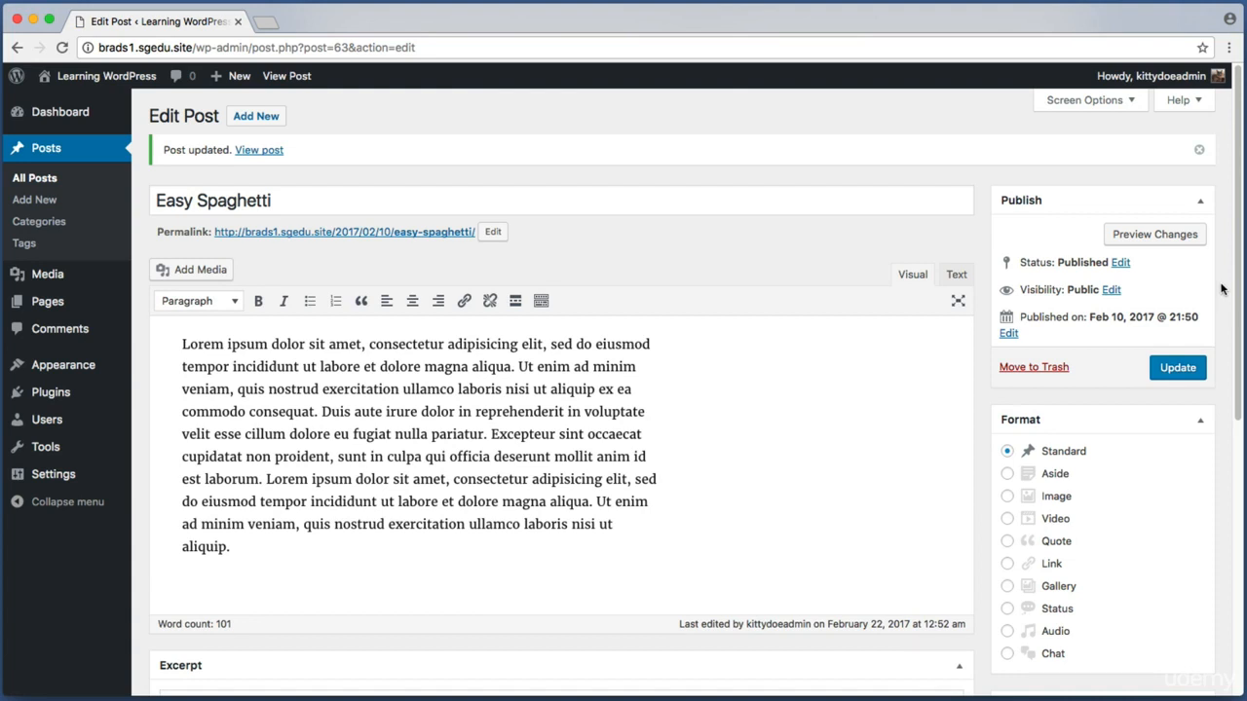
# Return to the site-wide Discussion settings and check the default options for new articles.
pyautogui.moveTo(115, 481)
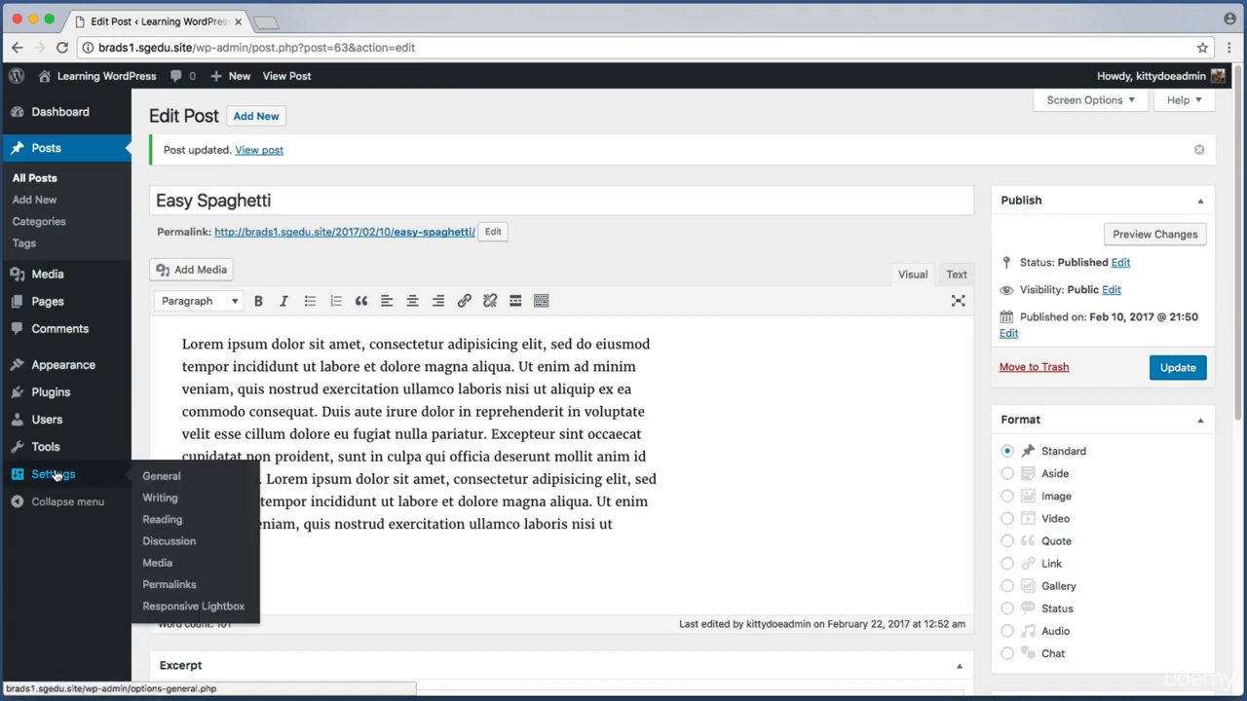
pyautogui.click(232, 543)
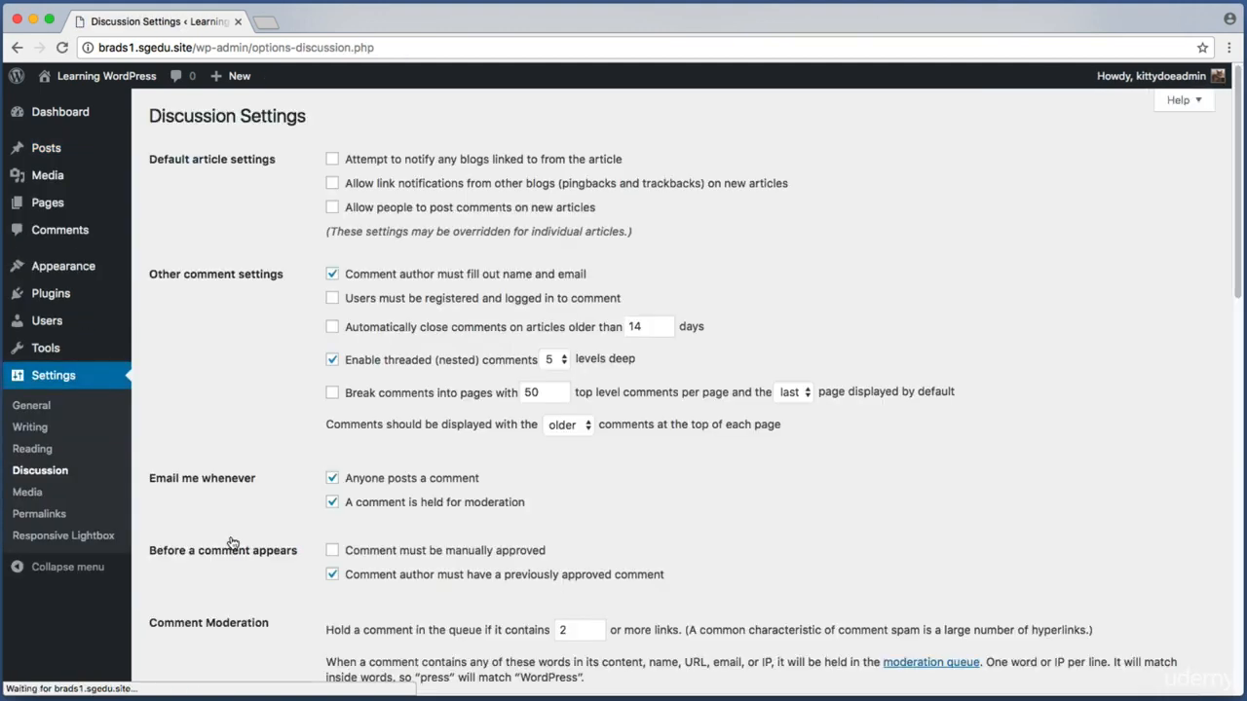
pyautogui.press('super+shift+4')
pyautogui.moveTo(304, 136); pyautogui.dragTo(708, 226)
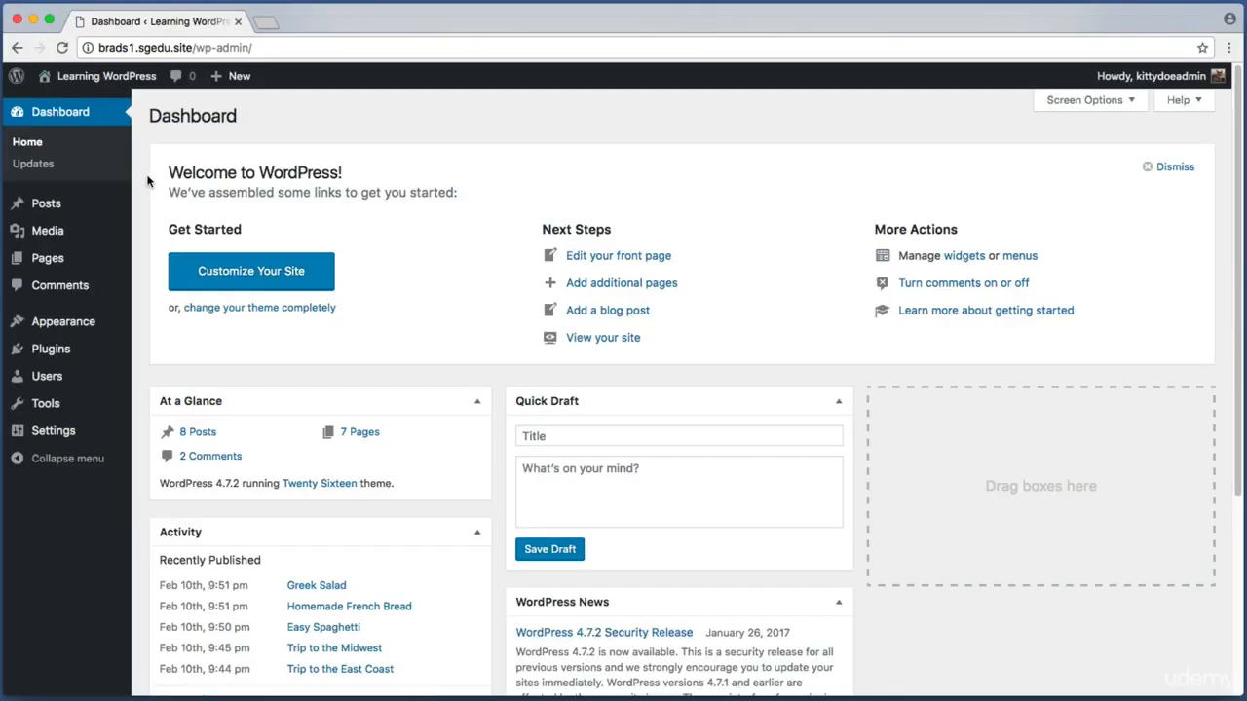
# View the list of all comments on the site, then reopen the Discussion settings.
pyautogui.click(61, 285)
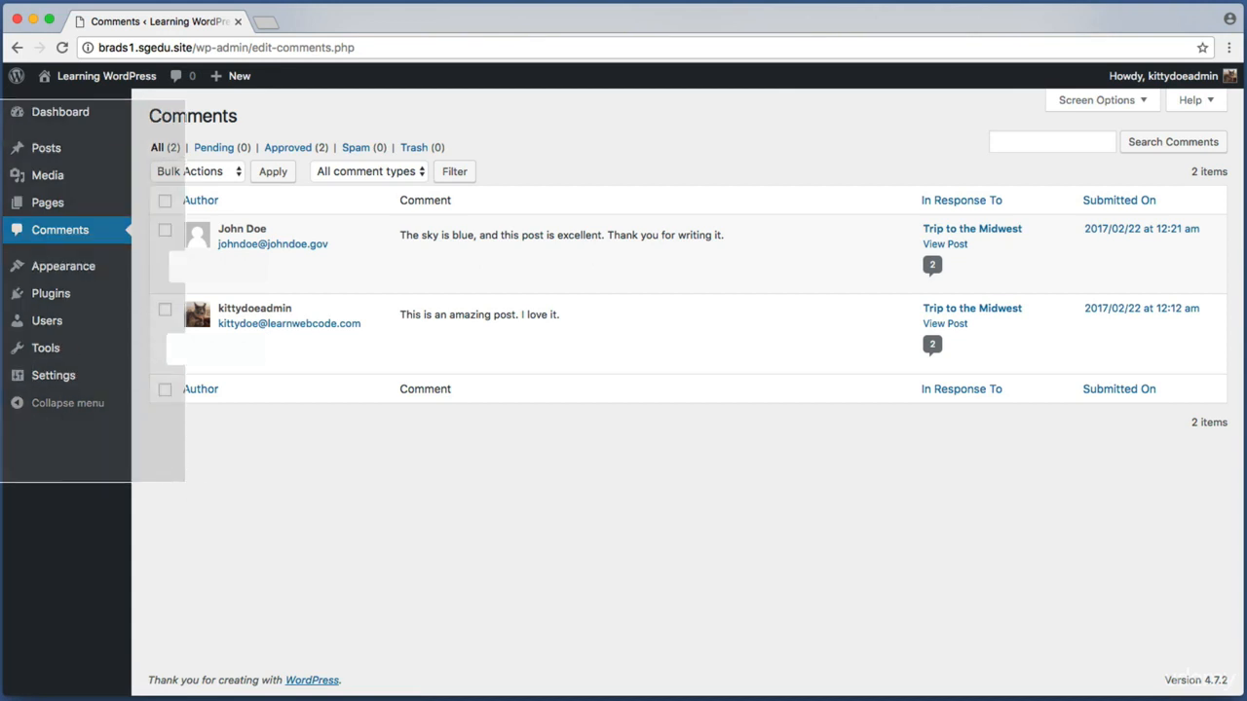
pyautogui.moveTo(52, 388)
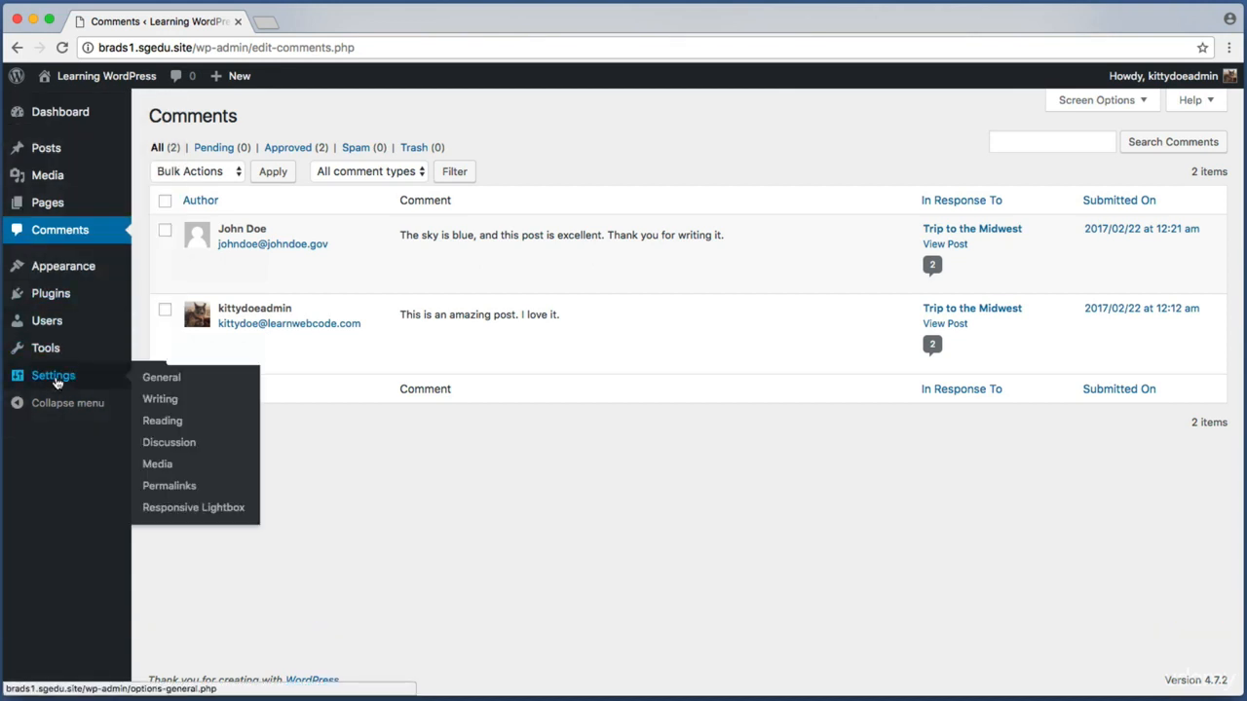
pyautogui.click(185, 446)
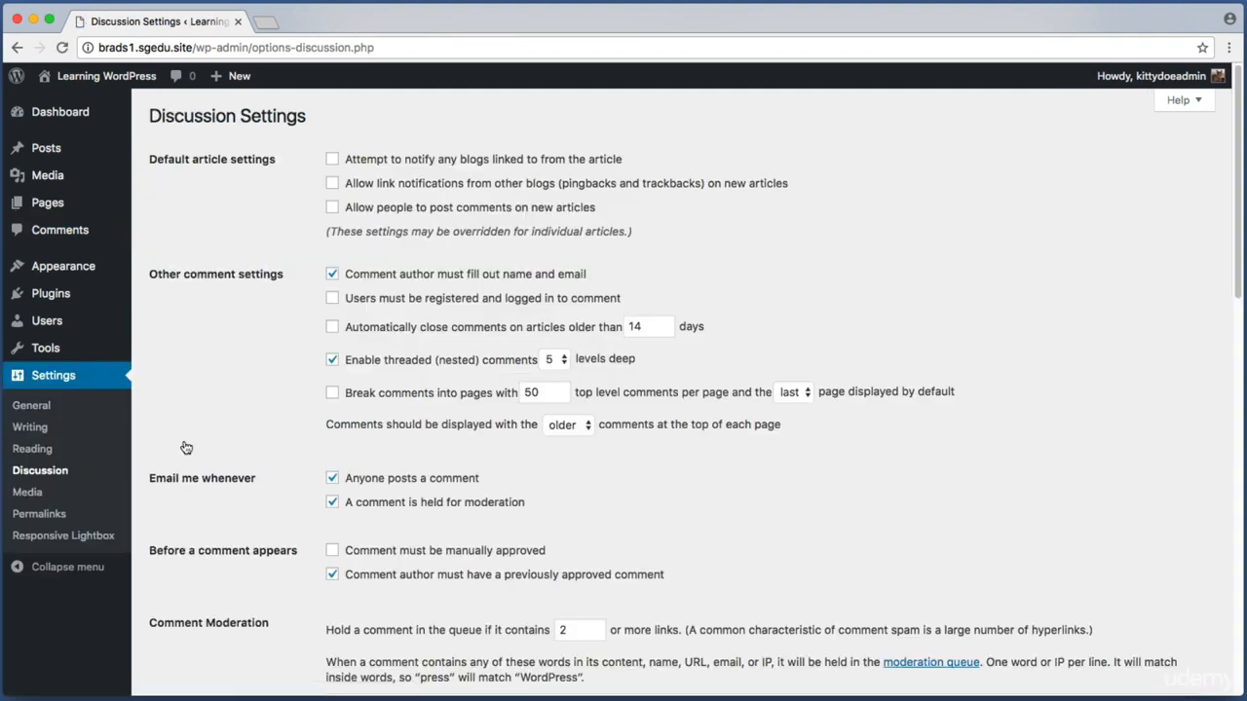
# Examine the "Before a comment appears" options, especially "Comment author must have a previously approved comment".
pyautogui.press('super+shift+4')
pyautogui.moveTo(142, 524); pyautogui.dragTo(331, 589)
pyautogui.press('super+shift+4')
pyautogui.moveTo(307, 533); pyautogui.dragTo(706, 597)
pyautogui.press('super+shift+4')
pyautogui.moveTo(318, 563); pyautogui.dragTo(672, 589)
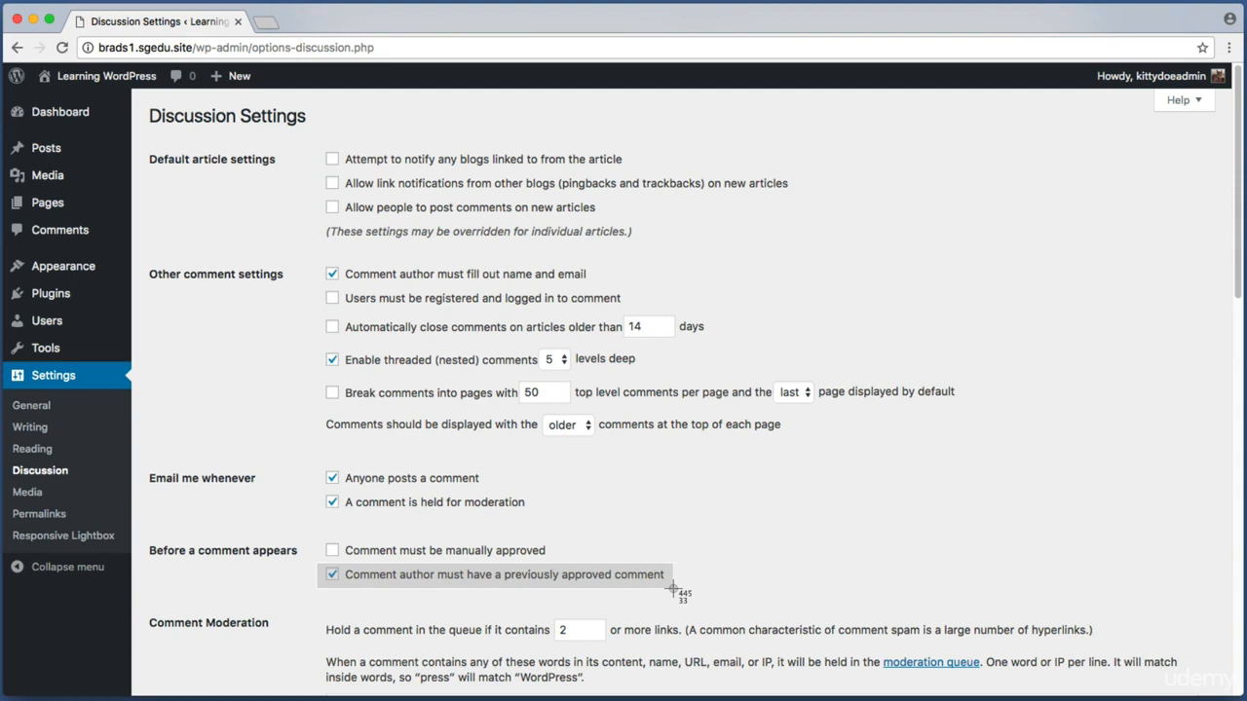
pyautogui.moveTo(672, 589); pyautogui.dragTo(672, 590)
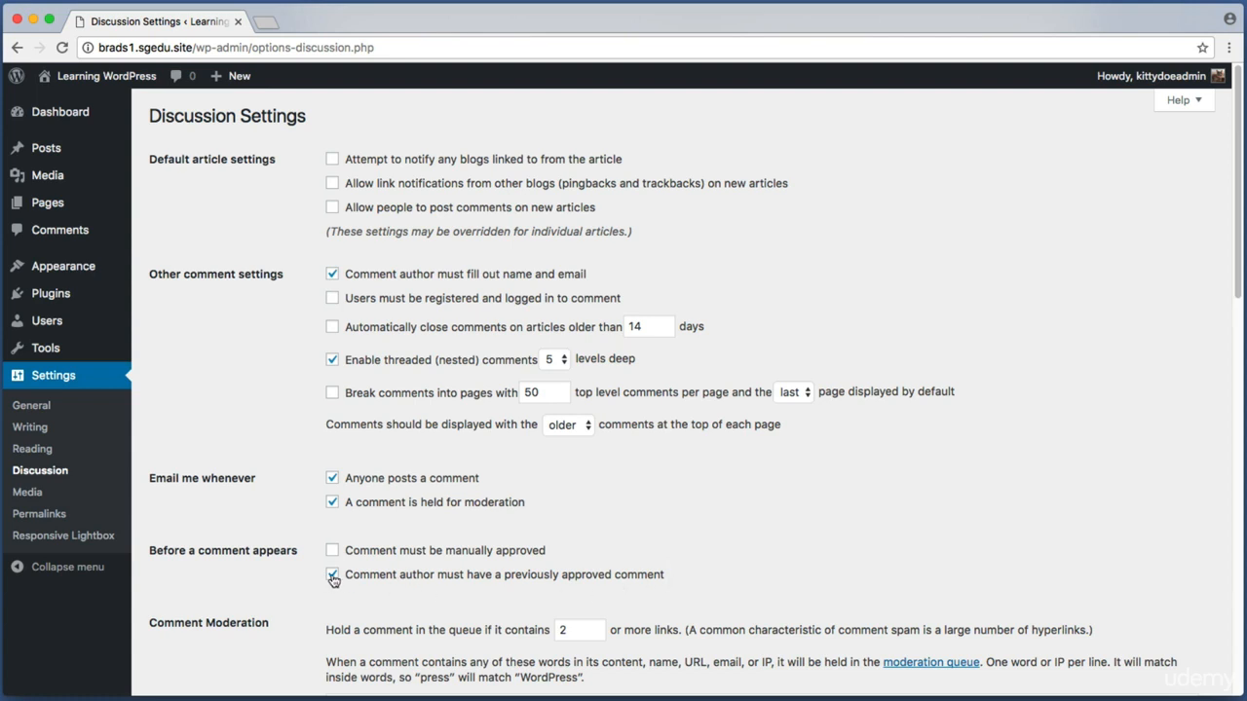
# Compare the "Comment must be manually approved" option with requiring a previously approved comment from the author.
pyautogui.press('super+shift+4')
pyautogui.moveTo(319, 535); pyautogui.dragTo(569, 565)
pyautogui.press('super+shift+4')
pyautogui.moveTo(324, 540); pyautogui.dragTo(359, 592)
pyautogui.moveTo(359, 592); pyautogui.dragTo(358, 590)
pyautogui.press('super+shift+4')
pyautogui.moveTo(316, 532); pyautogui.dragTo(738, 604)
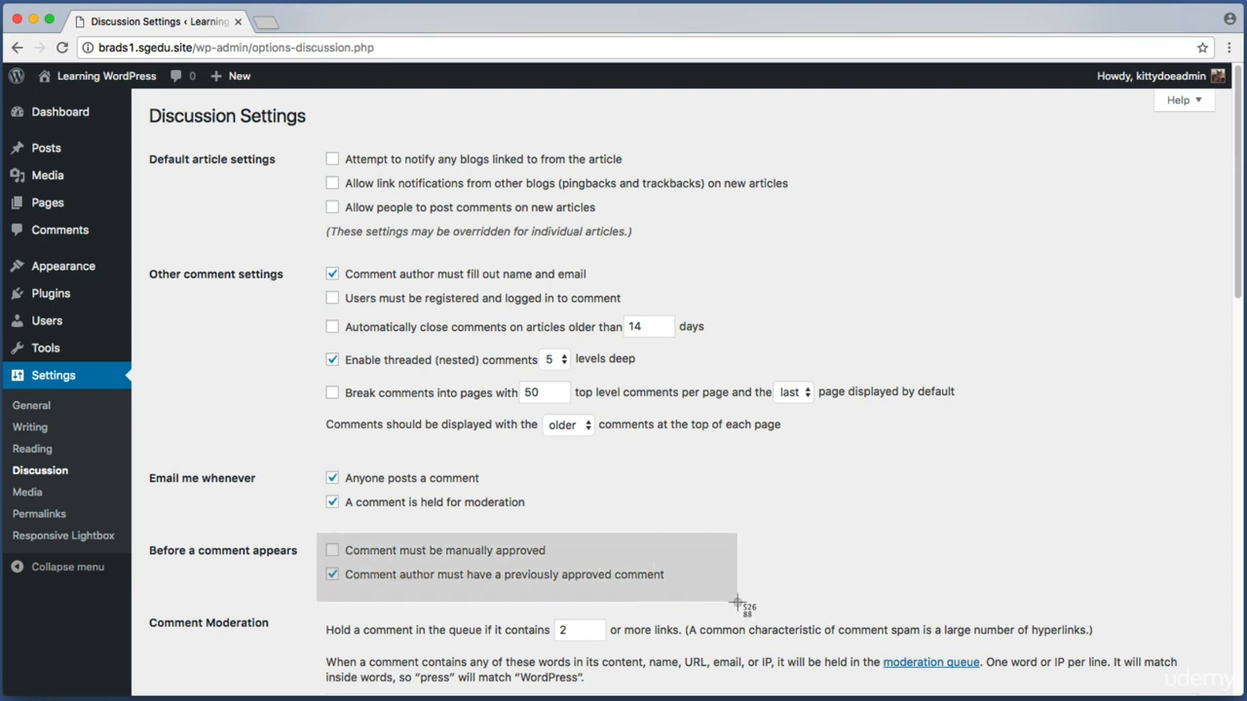
pyautogui.press('Escape')
pyautogui.press('super+shift+4')
pyautogui.moveTo(310, 535); pyautogui.dragTo(697, 596)
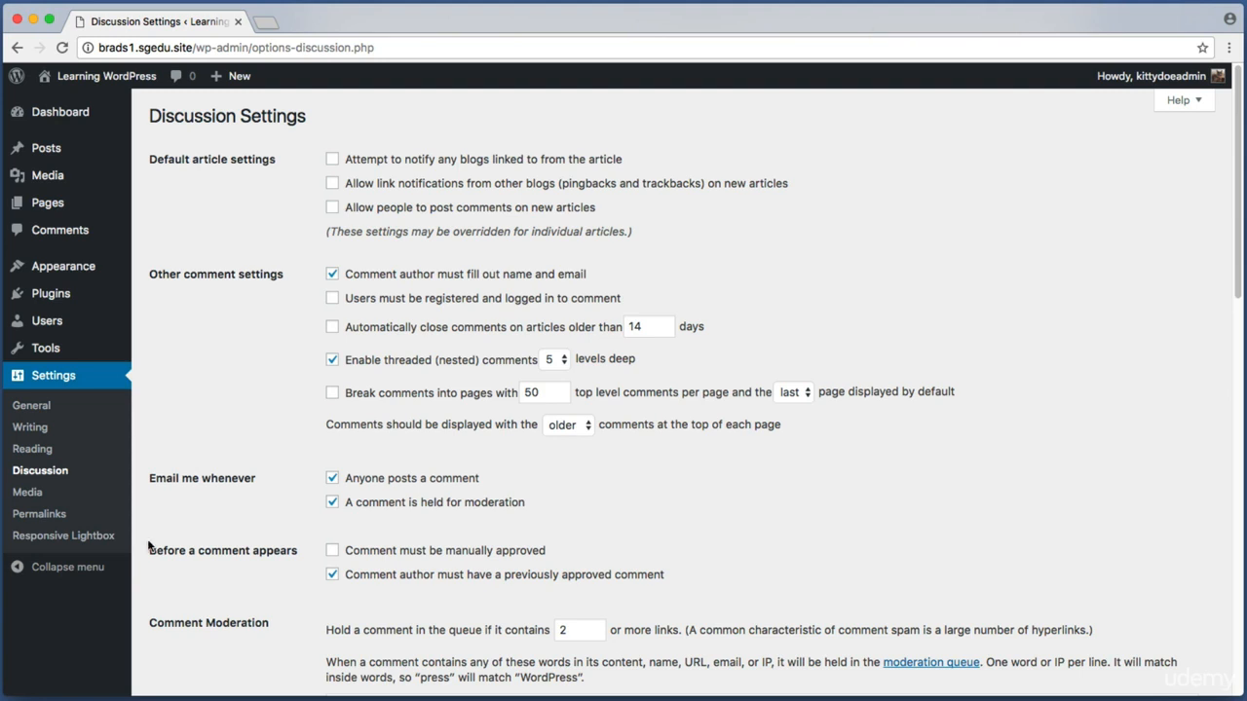
pyautogui.press('super+shift+4')
pyautogui.moveTo(308, 538); pyautogui.dragTo(706, 587)
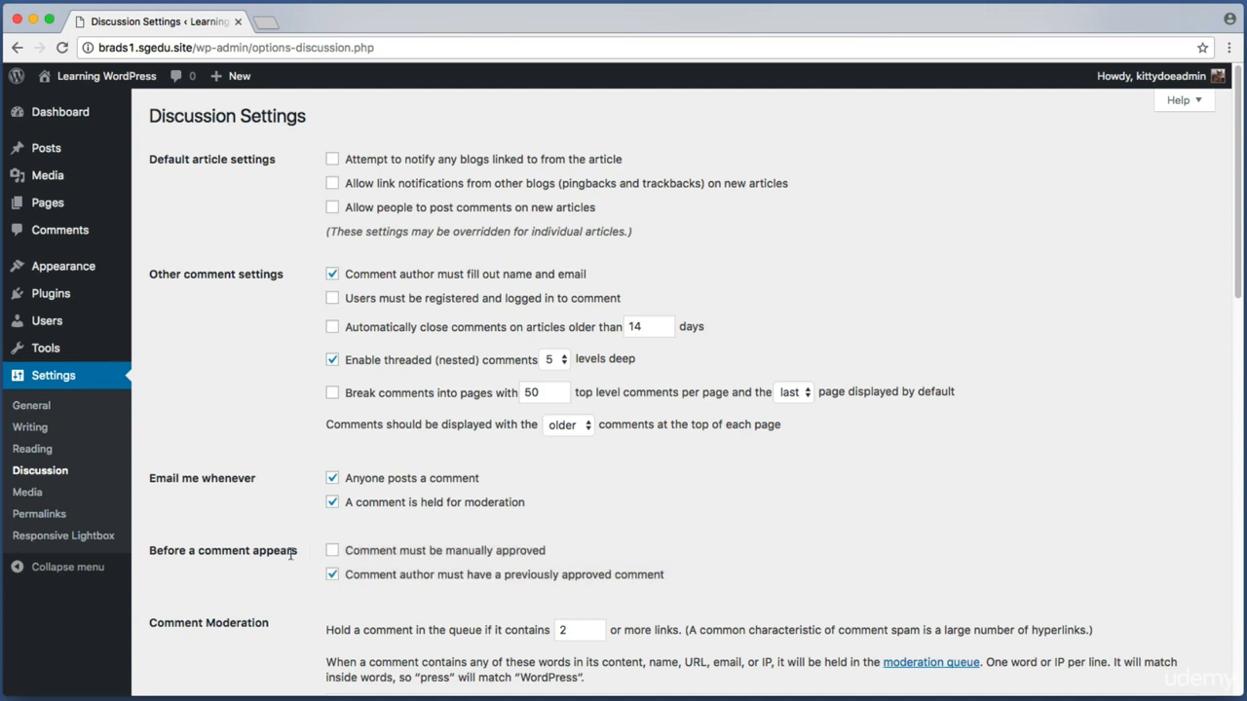